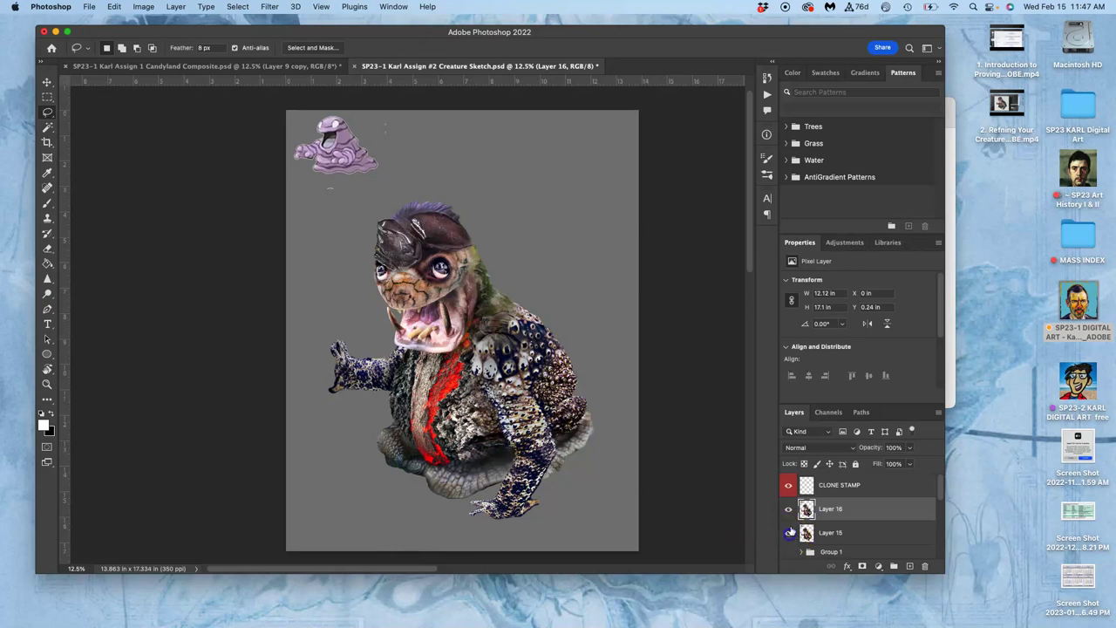
Compare the creature with CLONE STAMP, Layer 16 and Layer 15 shown and hidden, leaving only Layer 15 of these hidden.
{"action": "left_click", "coordinate": [790, 515]}
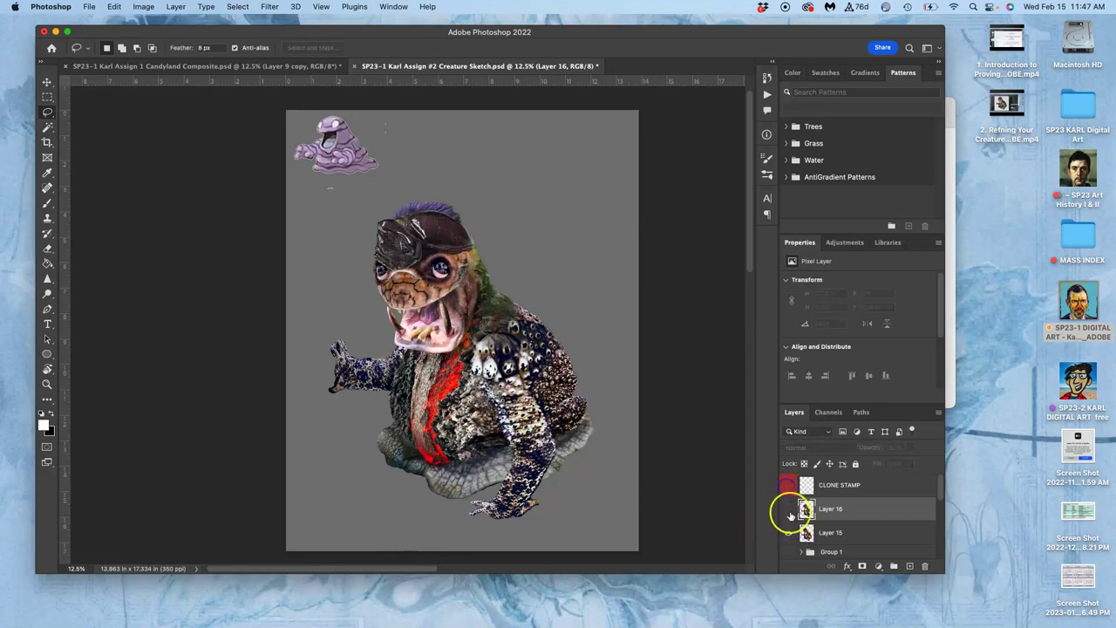
{"action": "left_click", "coordinate": [788, 510]}
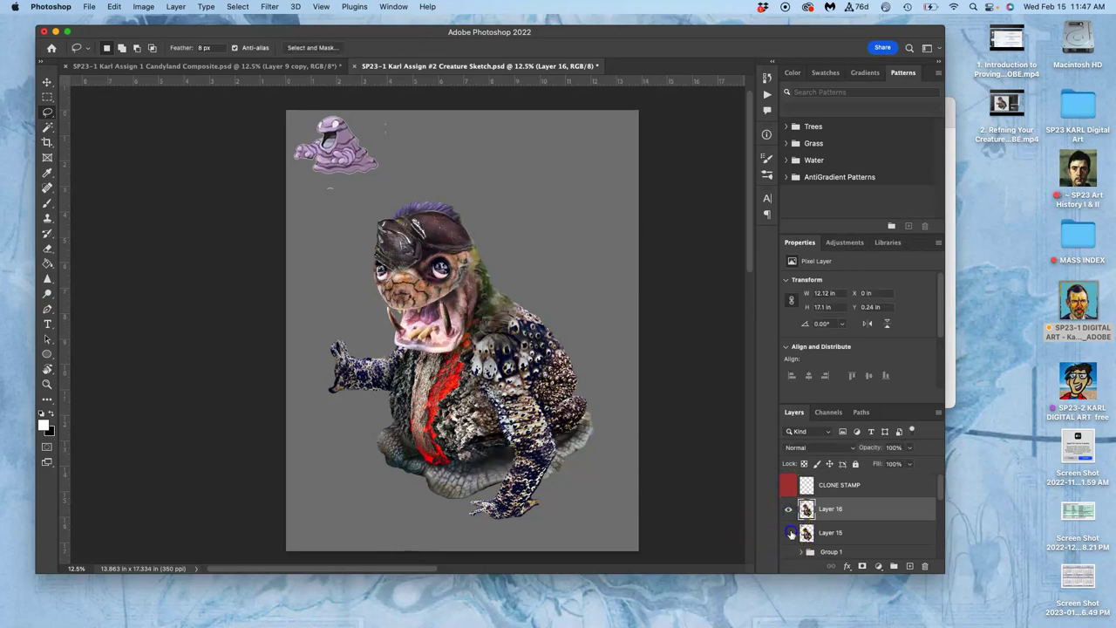
{"action": "left_click", "coordinate": [789, 485]}
Lasso and delete the small purple reference creature from Layer 16, deselect, and save the document.
{"action": "left_click_drag", "start_coordinate": [418, 112], "coordinate": [425, 124]}
{"action": "key", "text": "BackSpace"}
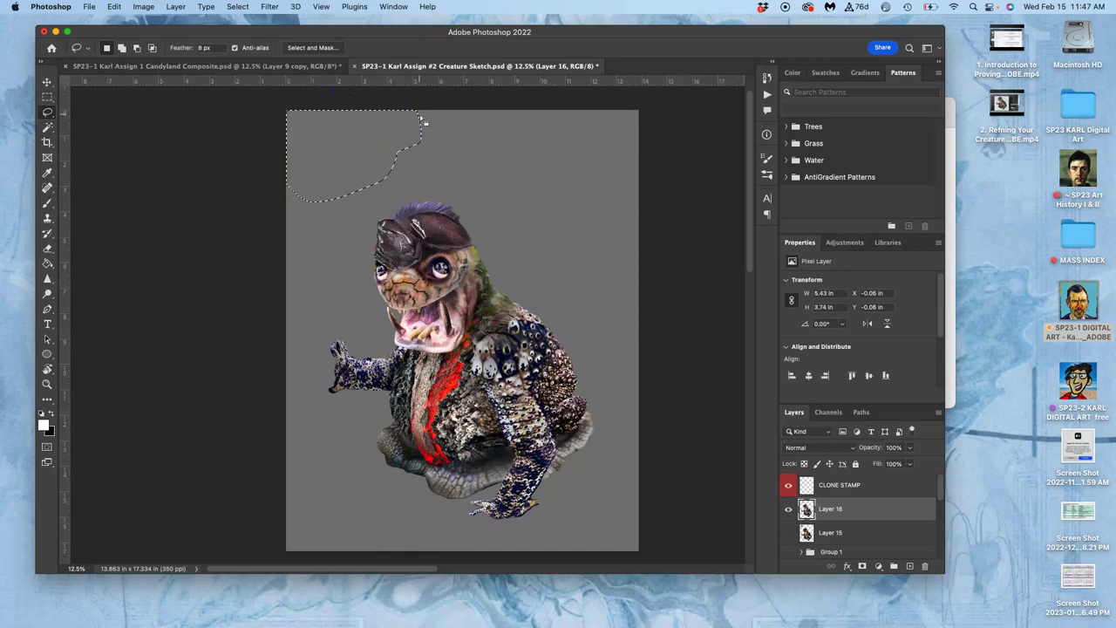
{"action": "key", "text": "super+d"}
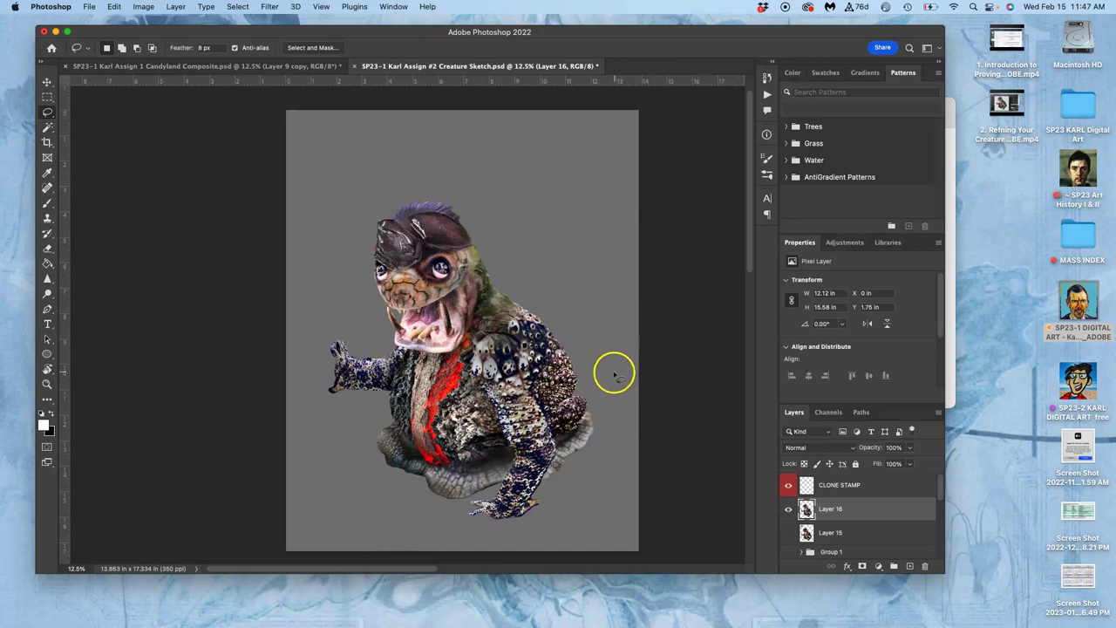
{"action": "left_click", "coordinate": [89, 6]}
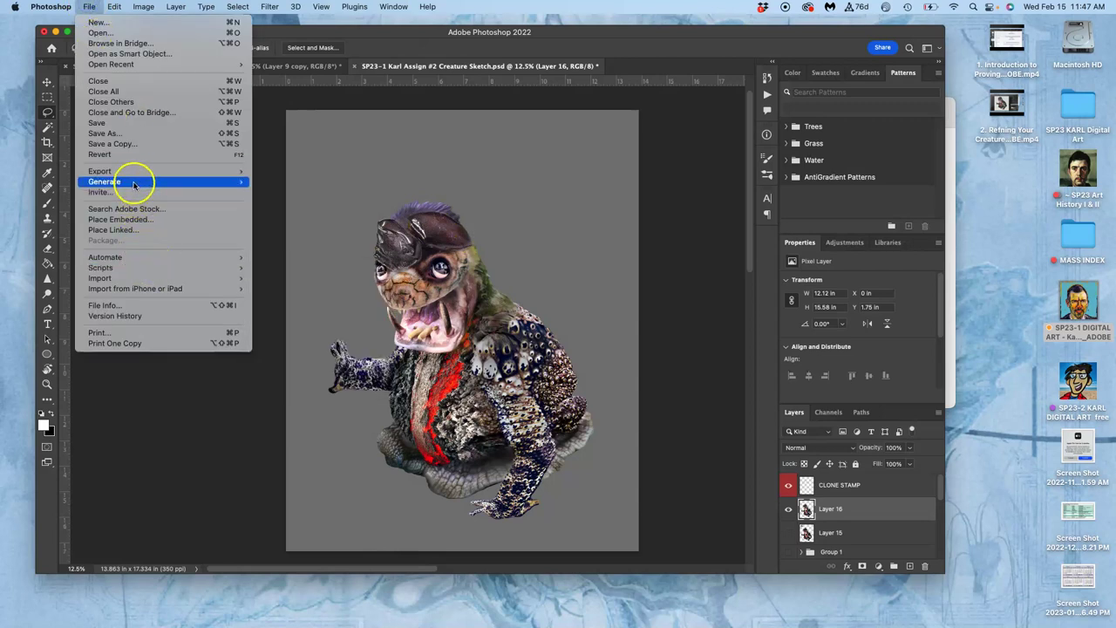
{"action": "left_click", "coordinate": [100, 123]}
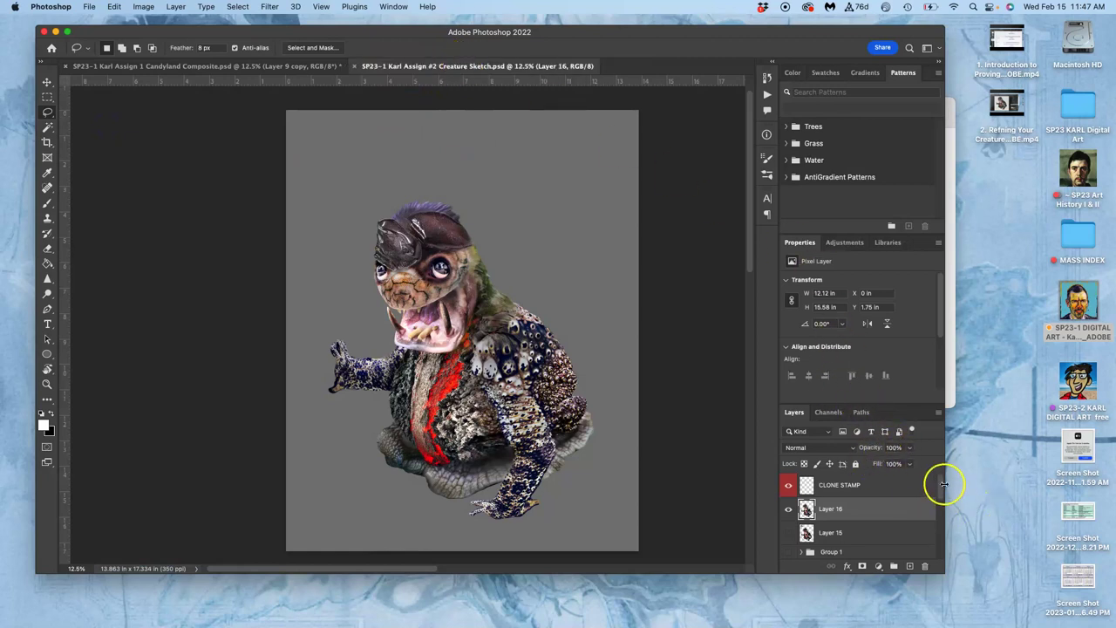
Hide the Background layer and examine the edges of the creature's head against transparency.
{"action": "scroll", "coordinate": [942, 483], "scroll_direction": "down", "scroll_amount": 5}
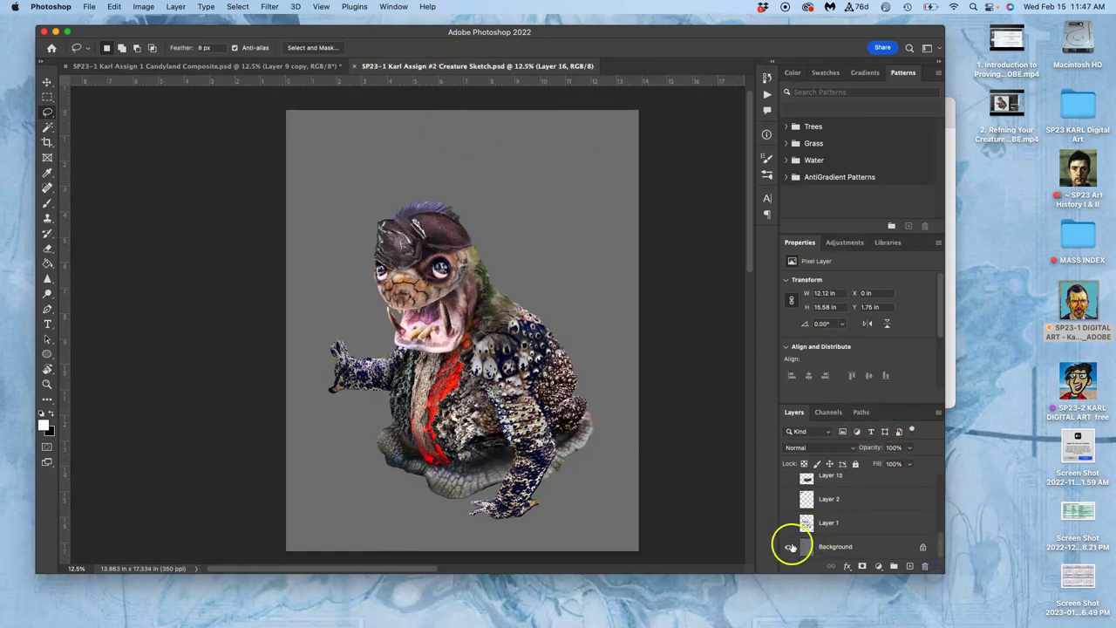
{"action": "left_click", "coordinate": [789, 545]}
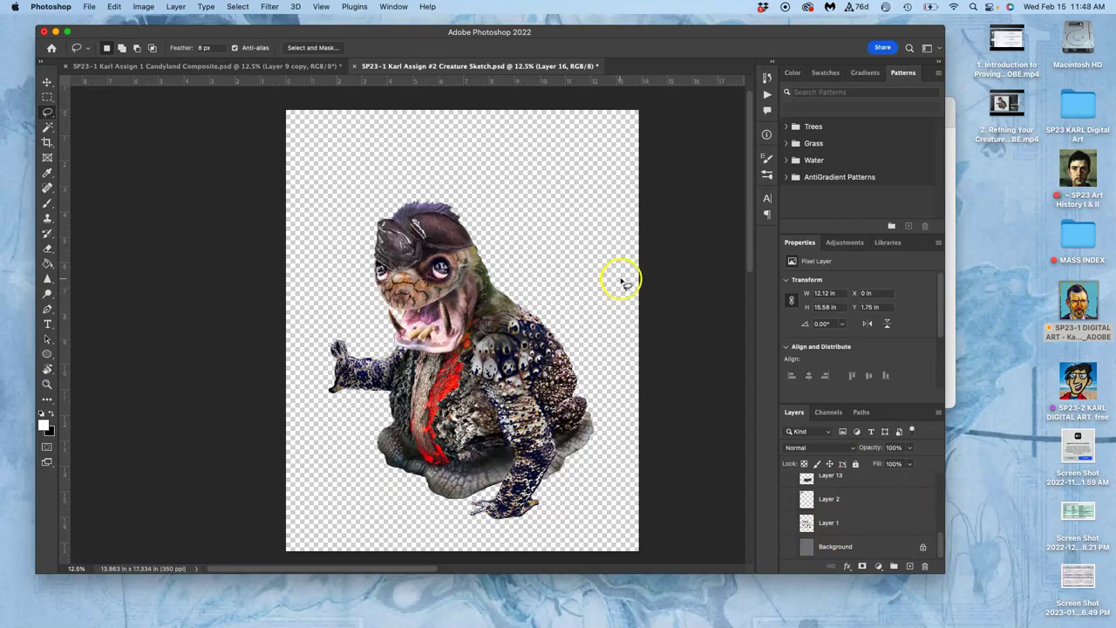
{"action": "scroll", "coordinate": [622, 279], "scroll_direction": "up", "scroll_amount": 10}
{"action": "left_click_drag", "start_coordinate": [498, 200], "coordinate": [465, 368]}
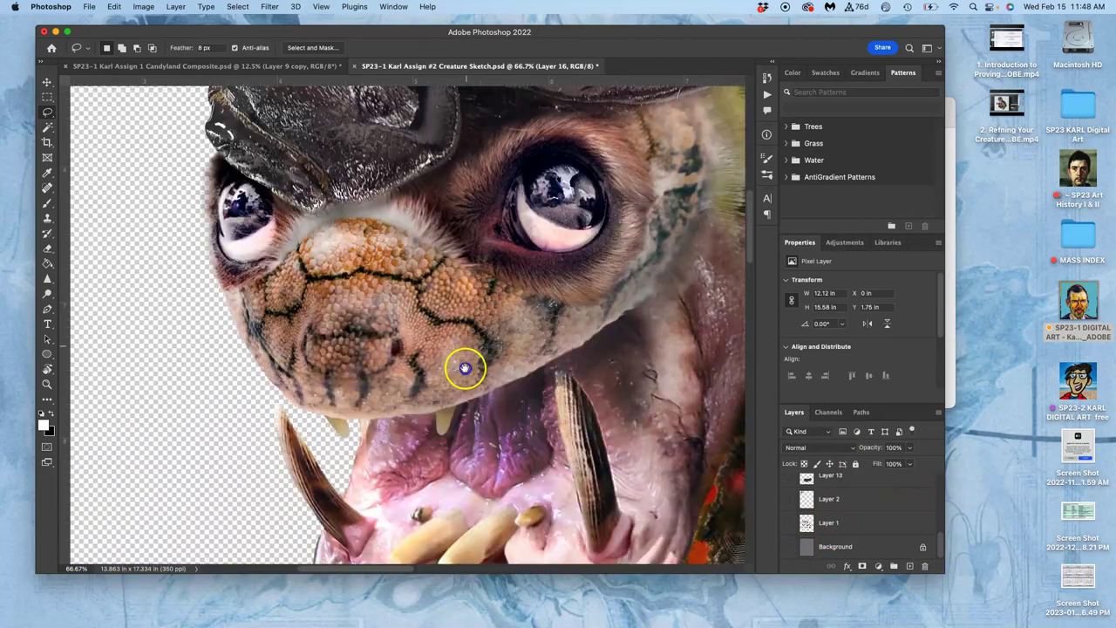
{"action": "scroll", "coordinate": [464, 367], "scroll_direction": "up", "scroll_amount": 10}
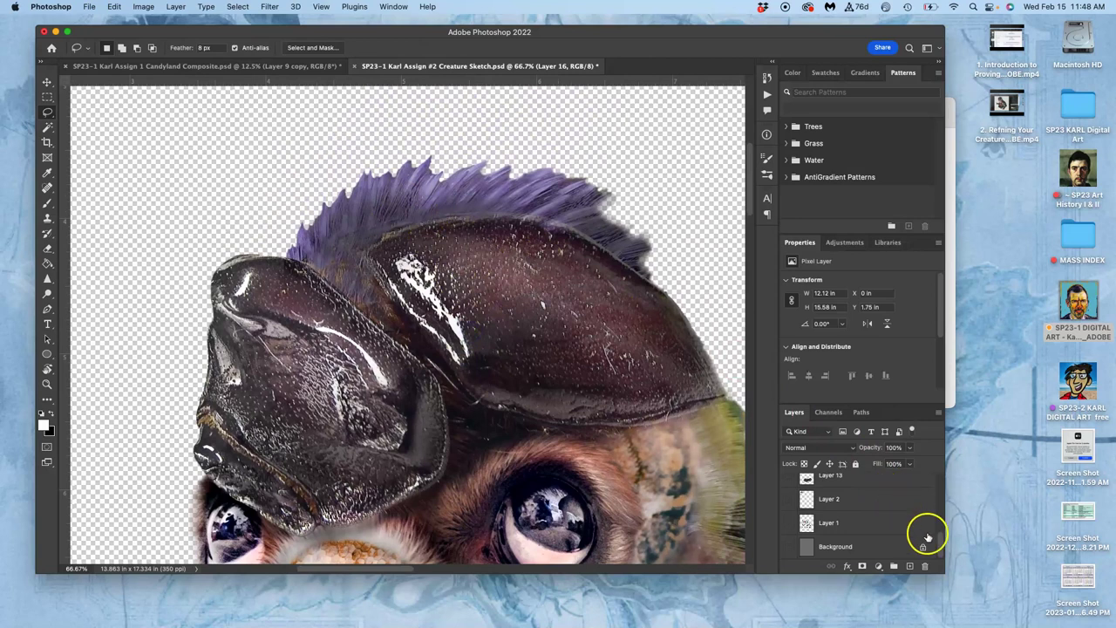
On the CLONE STAMP layer, clone texture along the purple hair and past its upper edge using the Clone Stamp tool.
{"action": "left_click_drag", "start_coordinate": [939, 538], "coordinate": [942, 482]}
{"action": "left_click", "coordinate": [890, 494]}
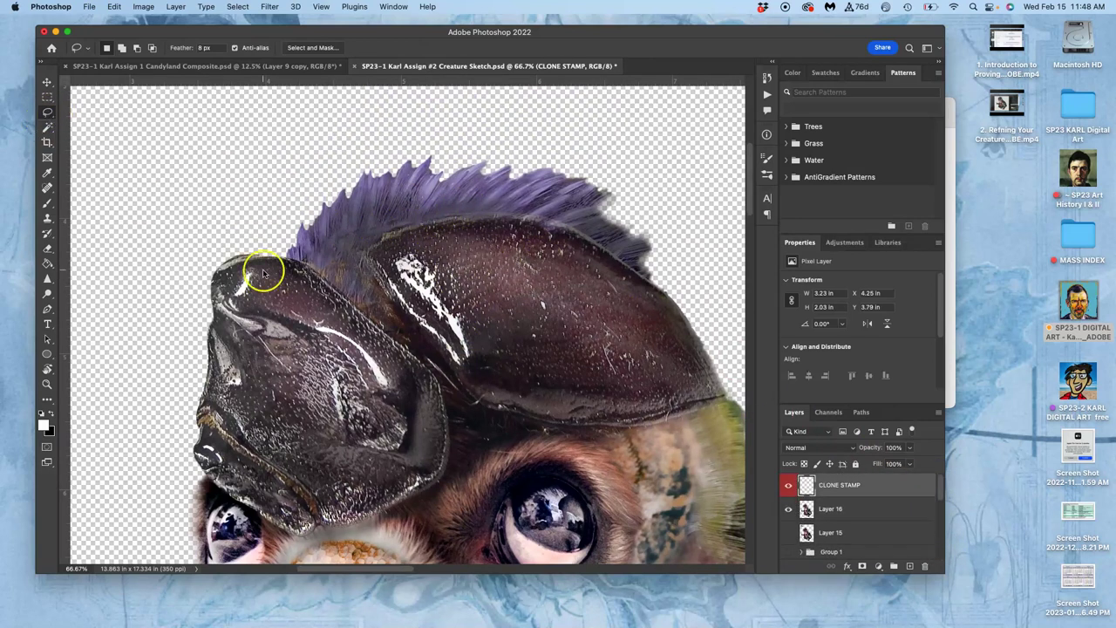
{"action": "left_click", "coordinate": [48, 217]}
{"action": "left_click", "coordinate": [338, 251], "text": "alt"}
{"action": "left_click", "coordinate": [325, 201]}
{"action": "mouse_move", "coordinate": [325, 233]}
{"action": "left_mouse_down"}
{"action": "mouse_move", "coordinate": [336, 199]}
{"action": "mouse_move", "coordinate": [374, 166]}
{"action": "mouse_move", "coordinate": [370, 176]}
{"action": "mouse_move", "coordinate": [393, 179]}
{"action": "mouse_move", "coordinate": [451, 163]}
{"action": "mouse_move", "coordinate": [475, 173]}
{"action": "mouse_move", "coordinate": [510, 151]}
{"action": "left_mouse_up"}
Compare the cloned hair overspill with the Background and CLONE STAMP layers shown and hidden.
{"action": "left_click_drag", "start_coordinate": [937, 488], "coordinate": [927, 576]}
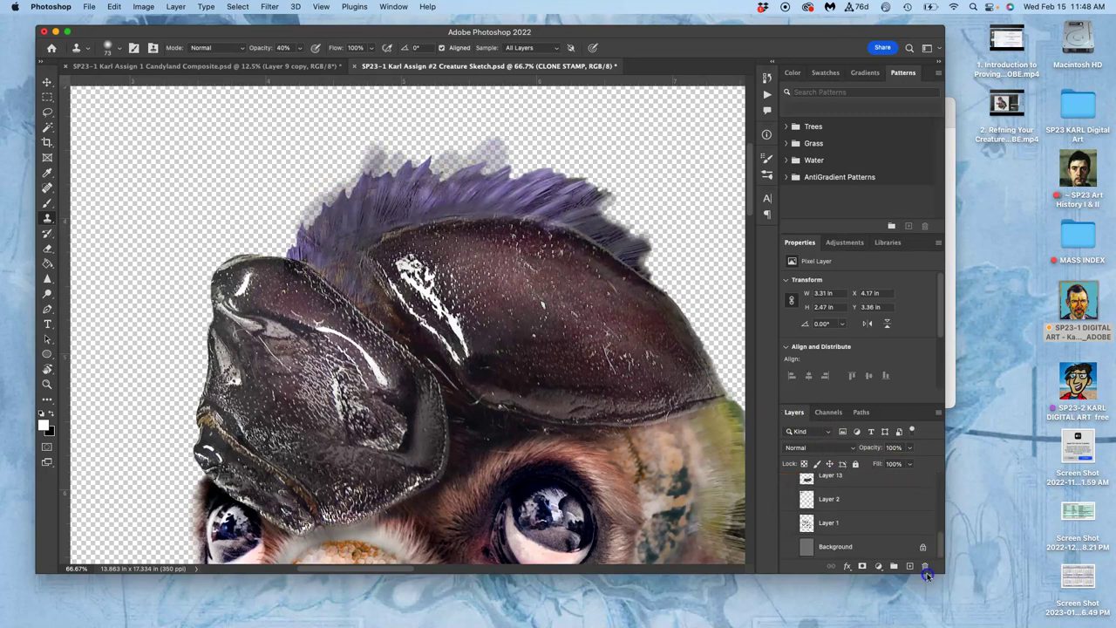
{"action": "left_click", "coordinate": [788, 547]}
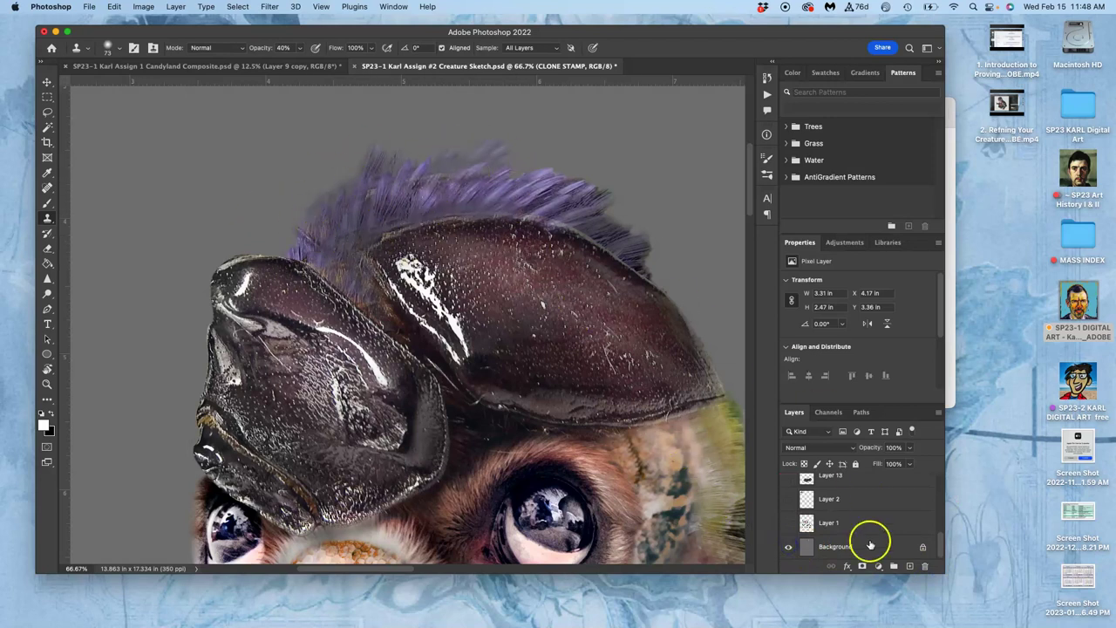
{"action": "left_click", "coordinate": [788, 547]}
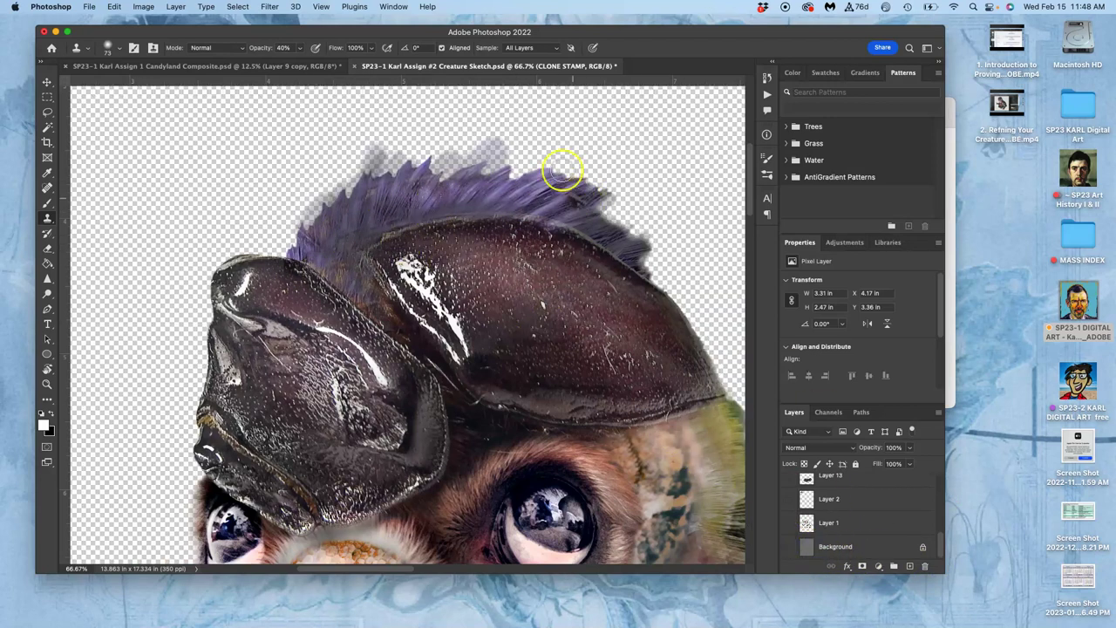
{"action": "left_click_drag", "start_coordinate": [580, 187], "coordinate": [593, 199]}
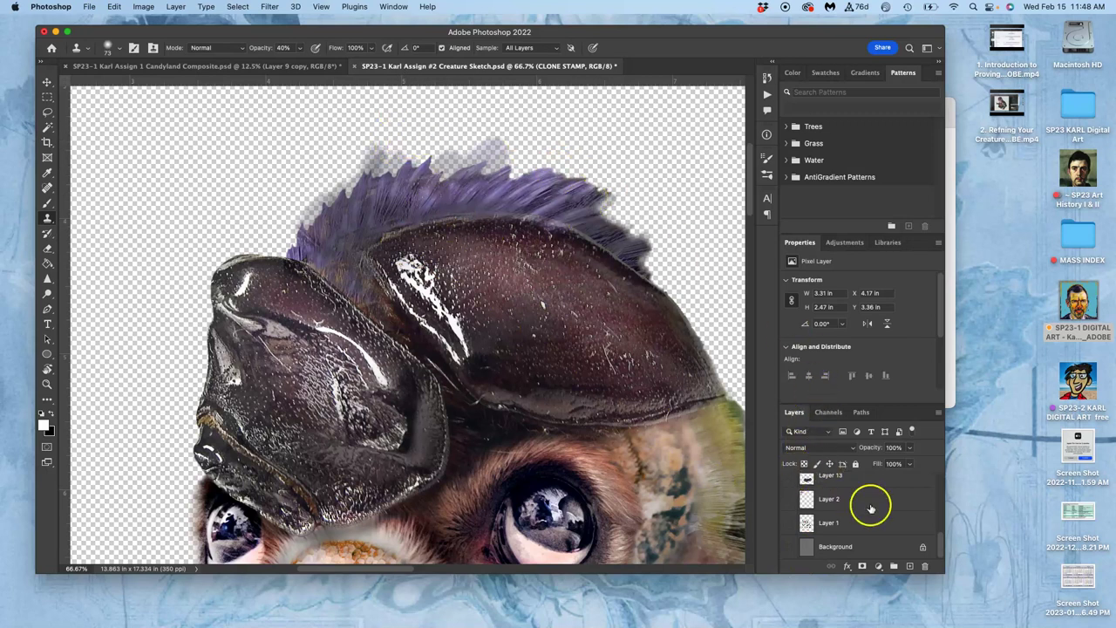
{"action": "left_click_drag", "start_coordinate": [938, 544], "coordinate": [941, 470]}
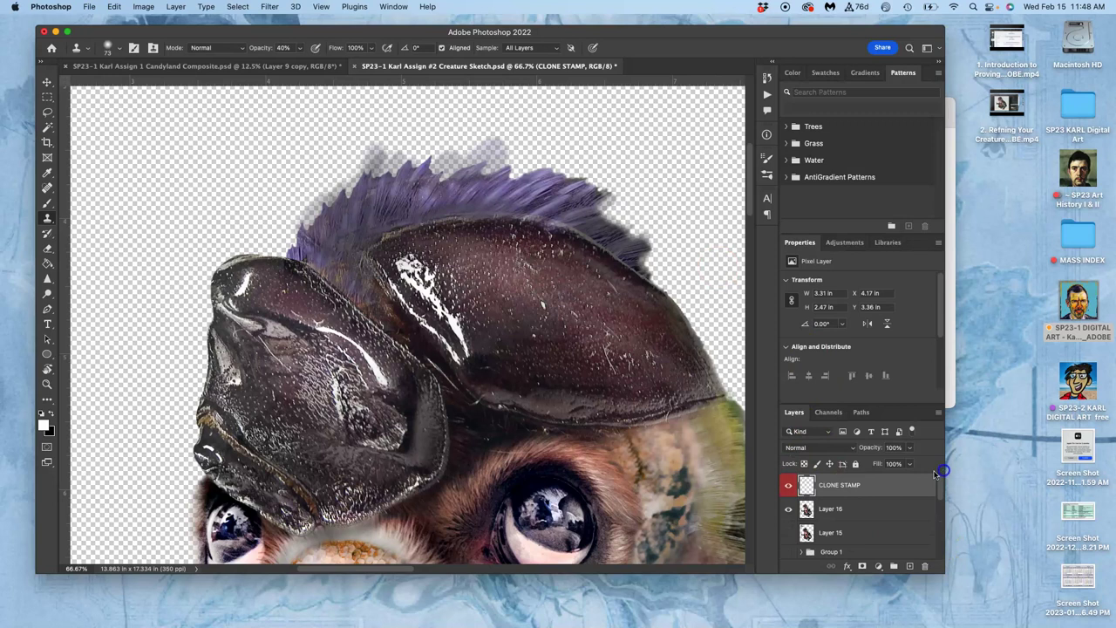
{"action": "left_click", "coordinate": [787, 488]}
{"action": "left_click", "coordinate": [787, 489]}
{"action": "left_click", "coordinate": [787, 488]}
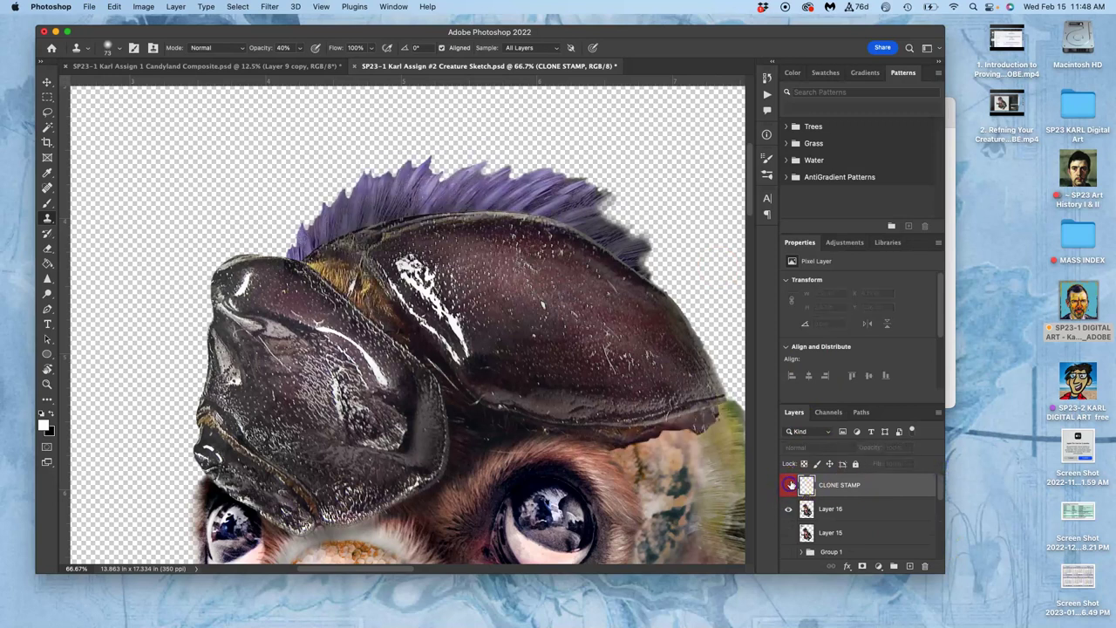
Select the transparent area around the creature on Layer 16 with the Magic Wand and delete the overspill there from the CLONE STAMP layer.
{"action": "left_click", "coordinate": [842, 509]}
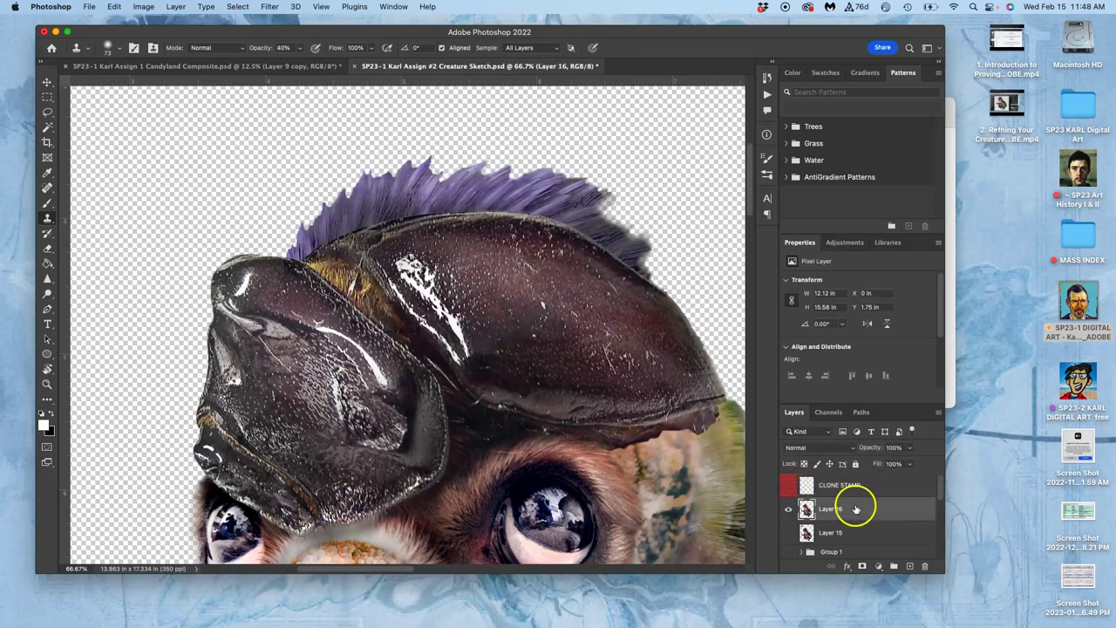
{"action": "left_click", "coordinate": [49, 128]}
{"action": "left_click", "coordinate": [247, 180]}
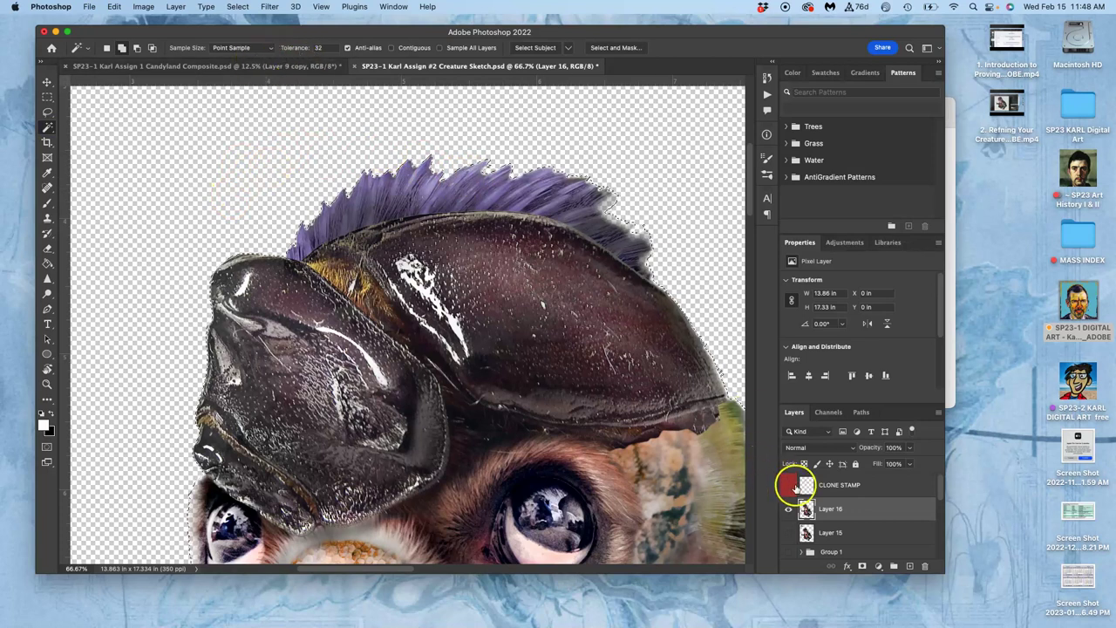
{"action": "left_click", "coordinate": [834, 482]}
{"action": "left_click", "coordinate": [789, 486]}
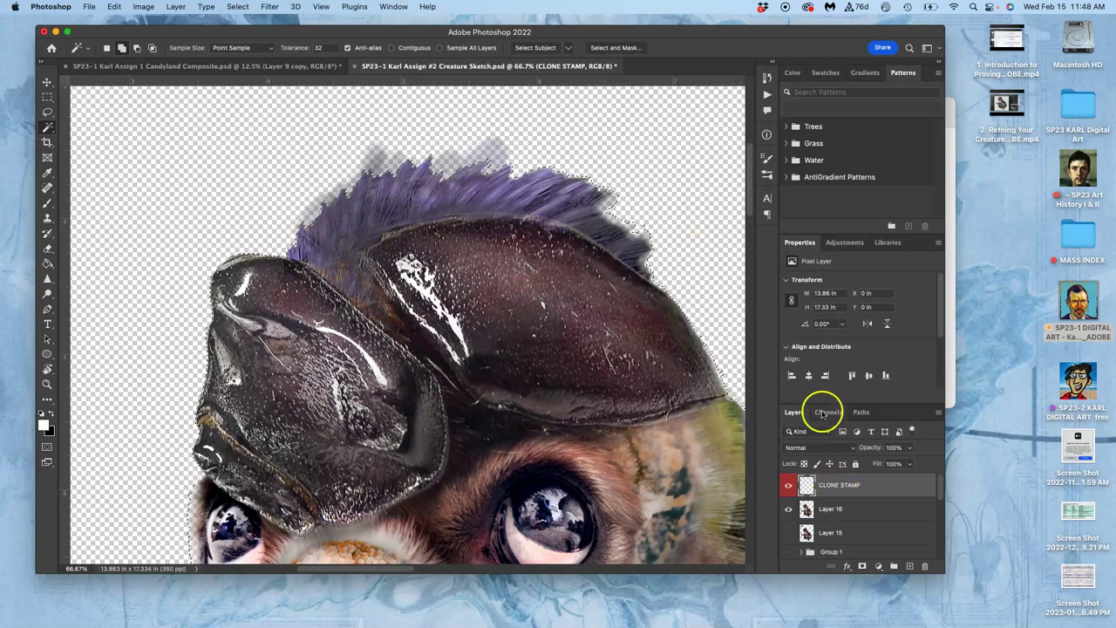
{"action": "left_click", "coordinate": [843, 486]}
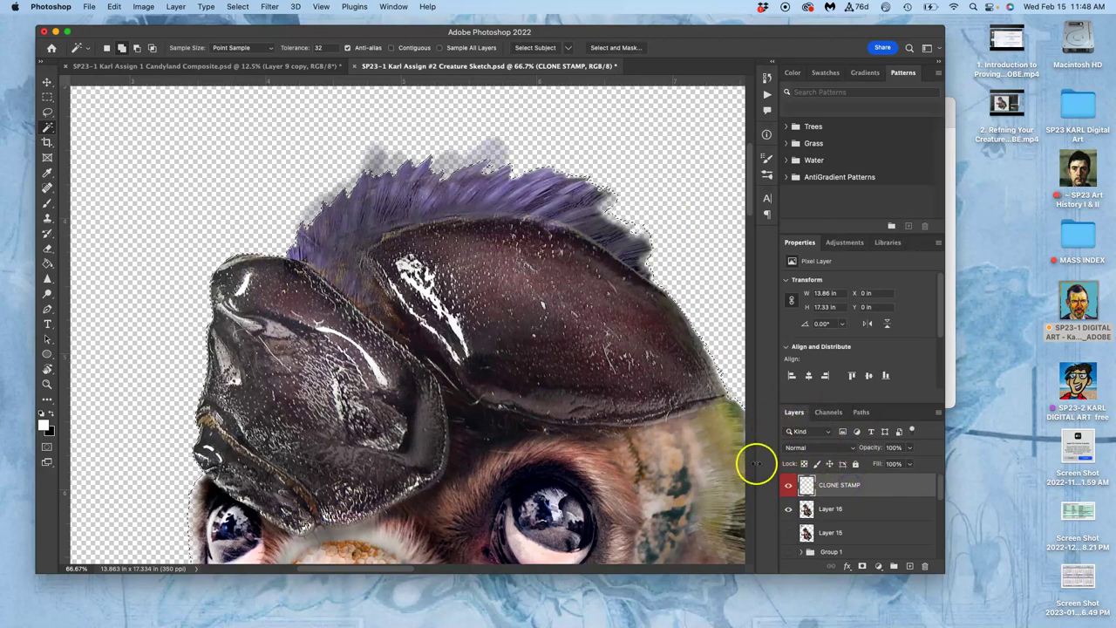
{"action": "left_click", "coordinate": [788, 508]}
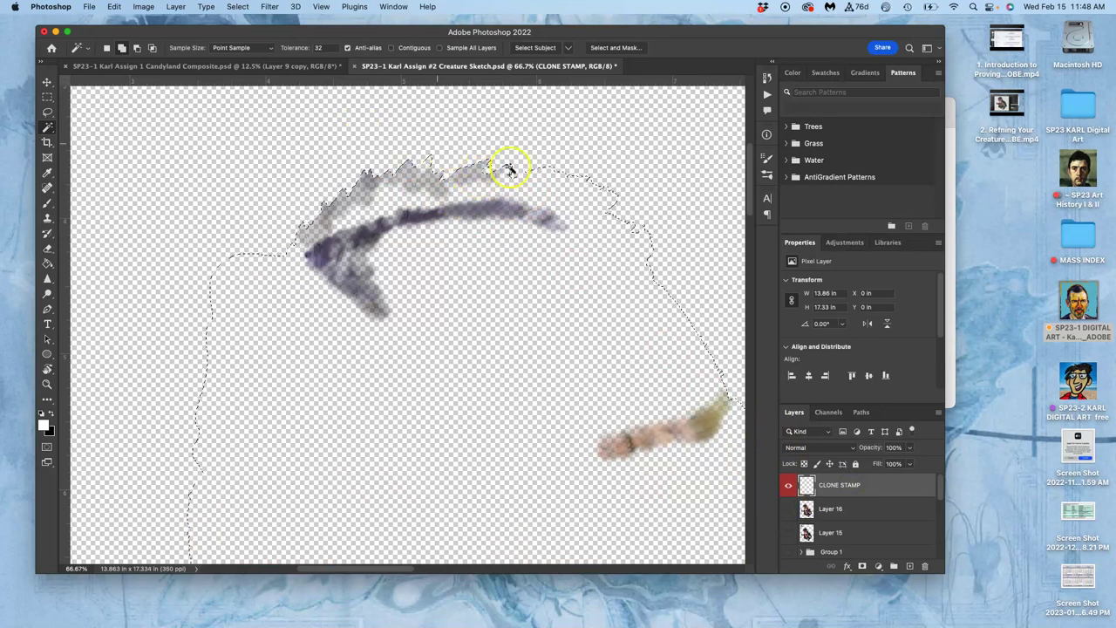
{"action": "left_click", "coordinate": [788, 508]}
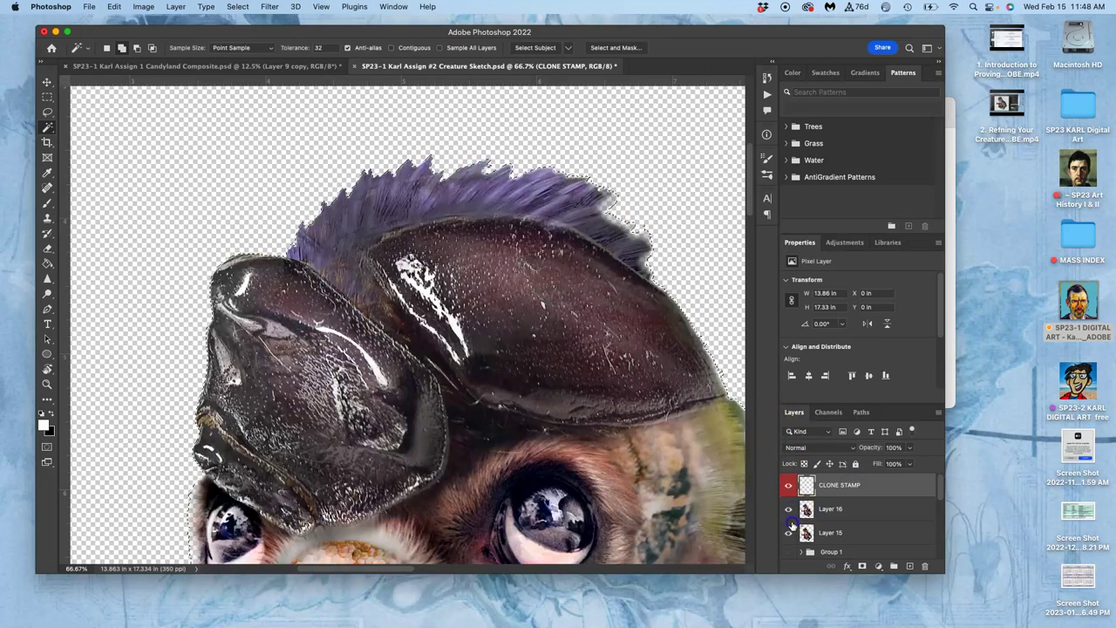
Check Layer 15 behind the creature's outline, hide it again, clear the selection and make Layer 16 active.
{"action": "left_click", "coordinate": [788, 532]}
{"action": "left_click", "coordinate": [788, 531]}
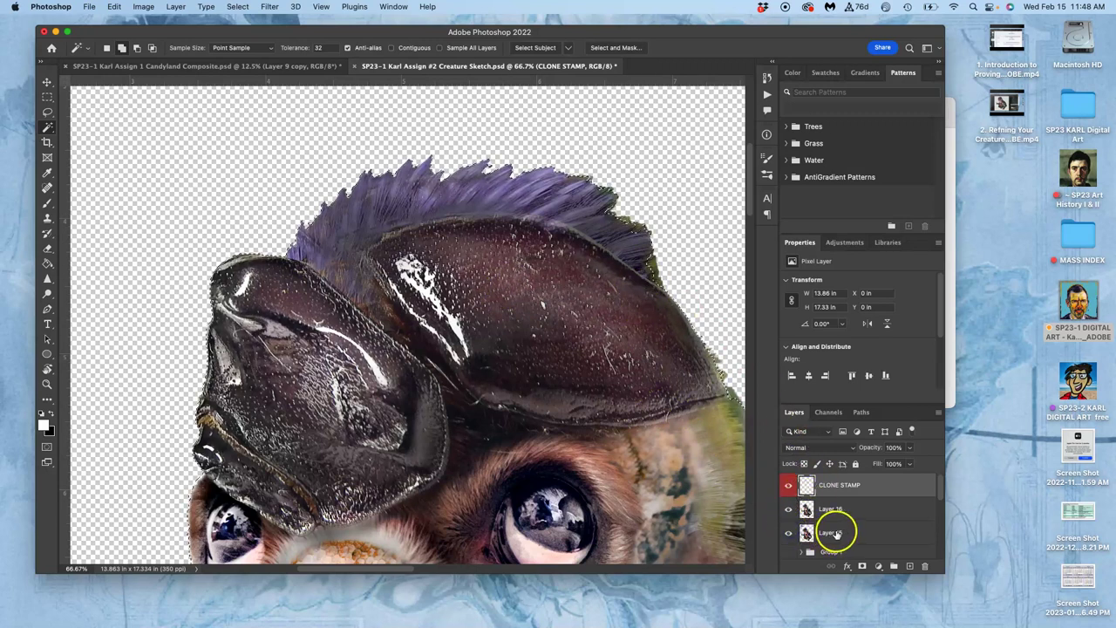
{"action": "left_click", "coordinate": [832, 533]}
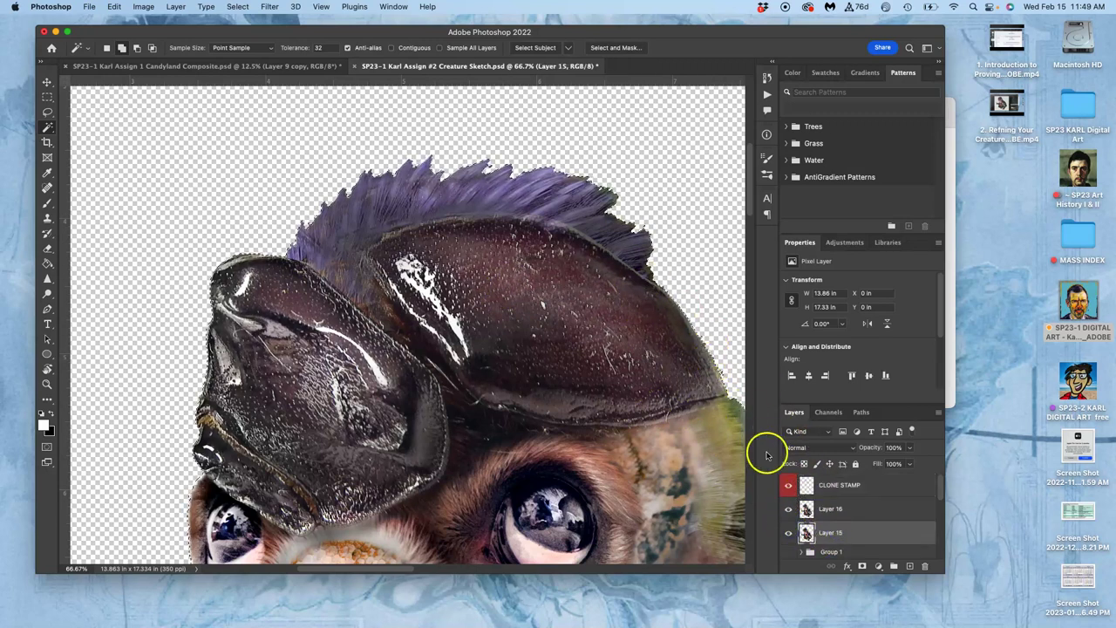
{"action": "left_click", "coordinate": [788, 531]}
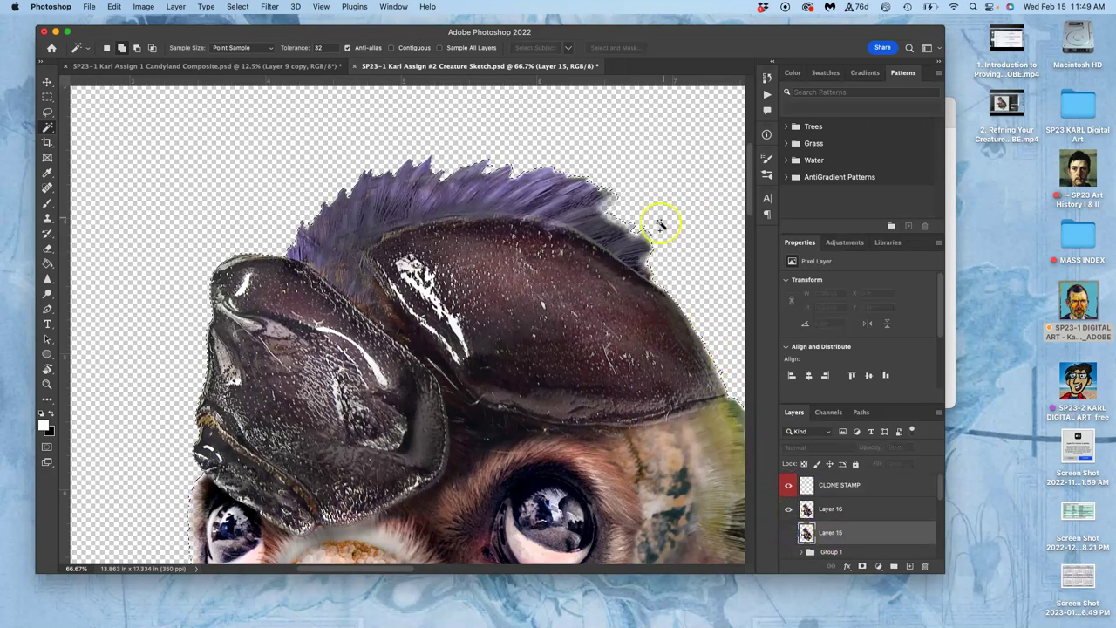
{"action": "key", "text": "super+d"}
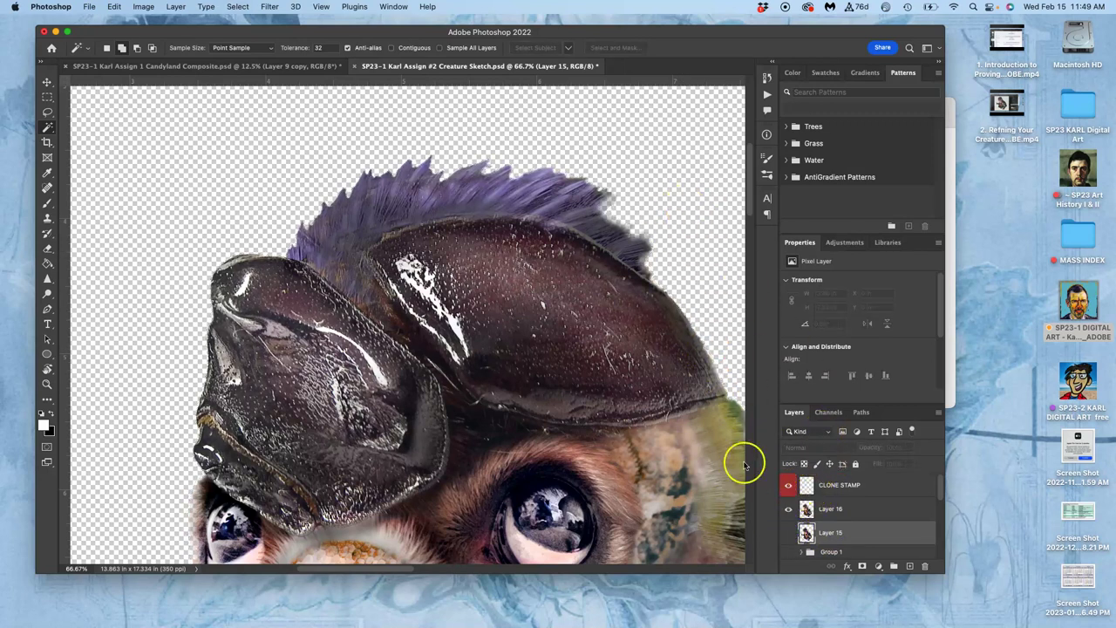
{"action": "left_click", "coordinate": [833, 509]}
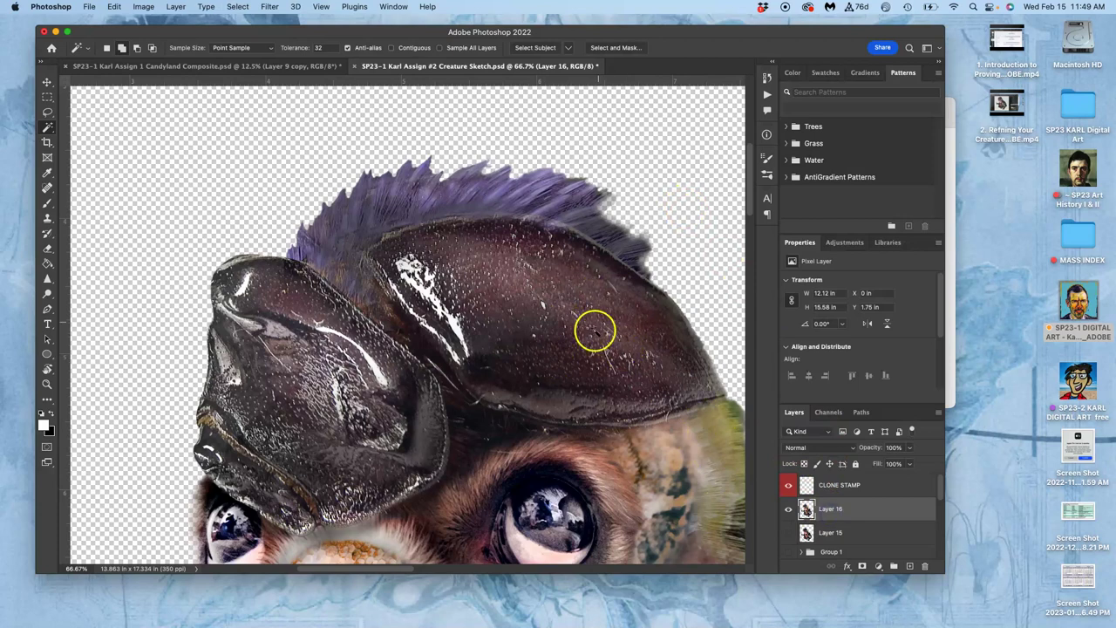
Review the whole creature on the transparent canvas and save the document.
{"action": "key", "text": "super+minus"}
{"action": "key", "text": "super+minus"}
{"action": "key", "text": "super+minus"}
{"action": "key", "text": "super+minus"}
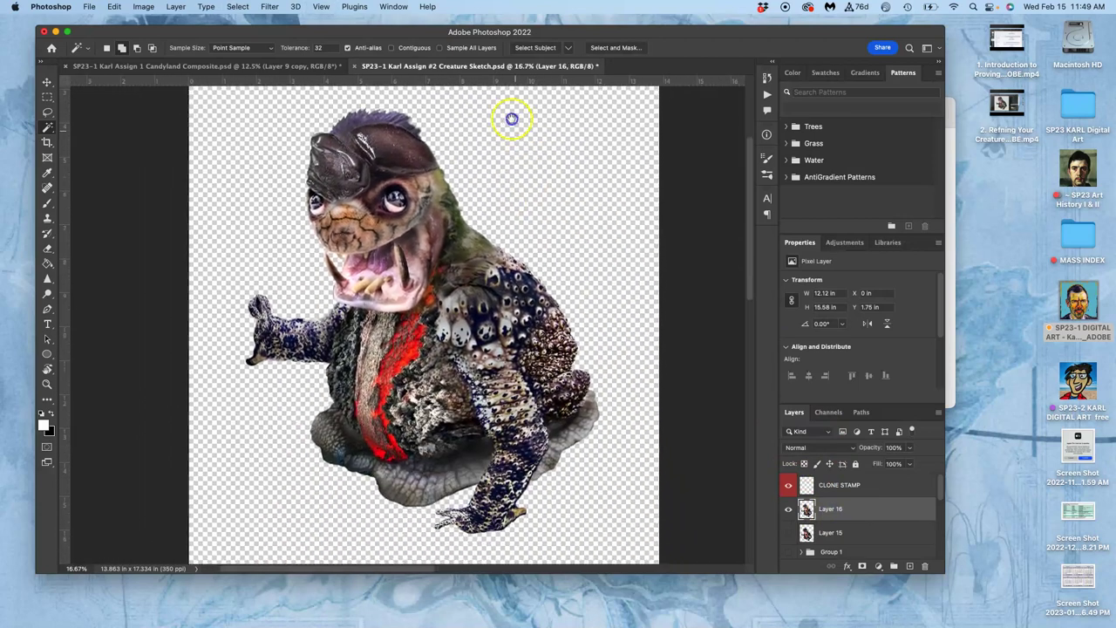
{"action": "left_click_drag", "start_coordinate": [512, 118], "coordinate": [502, 93]}
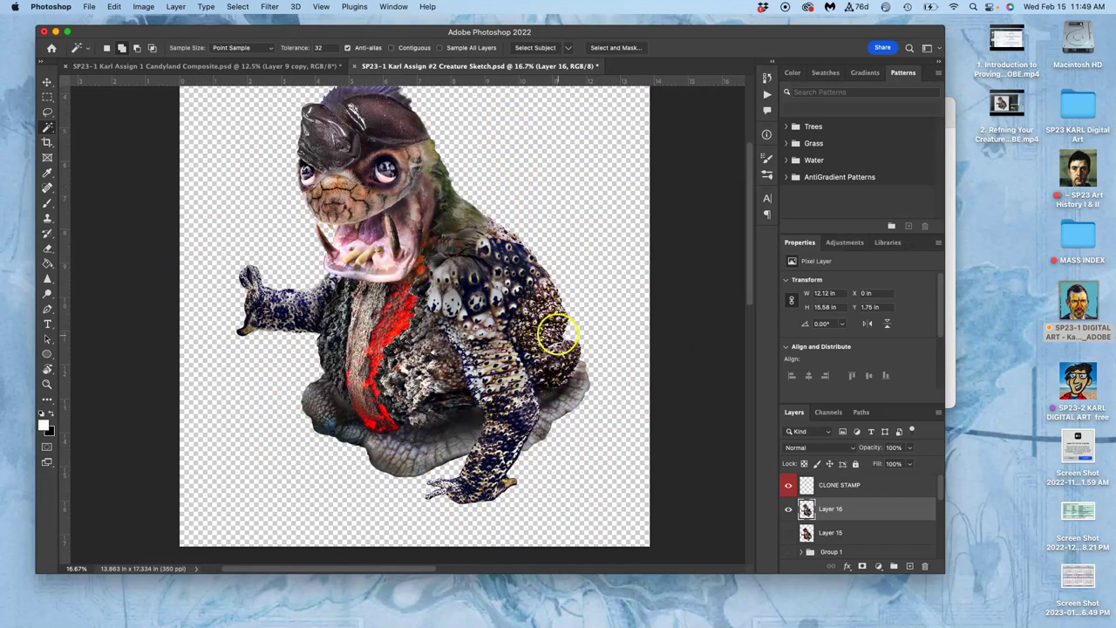
{"action": "left_click", "coordinate": [89, 7]}
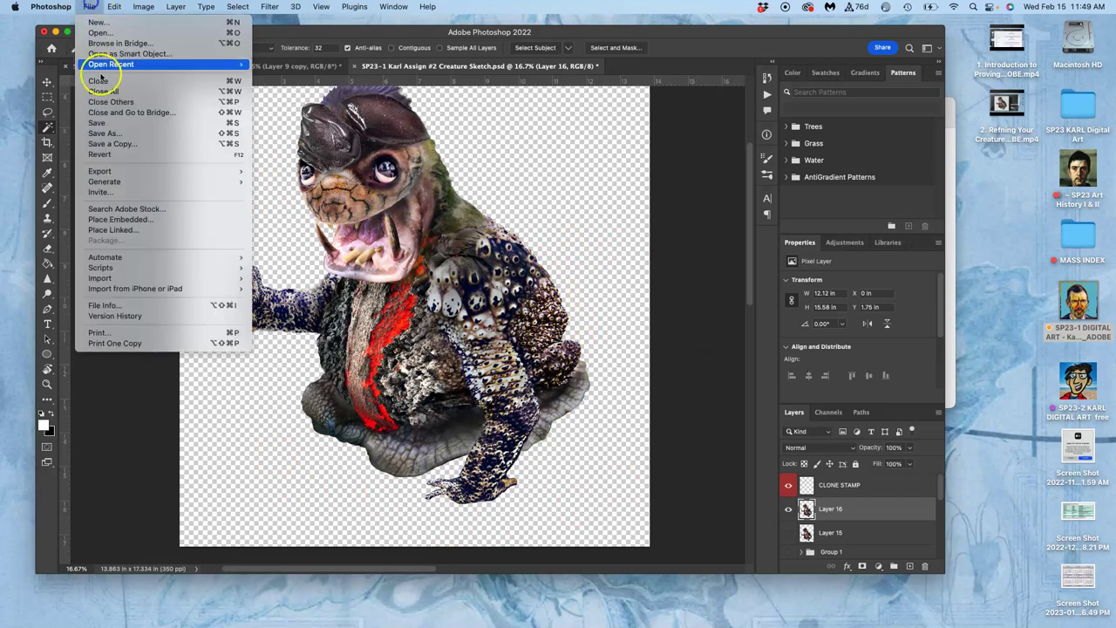
{"action": "left_click", "coordinate": [100, 123]}
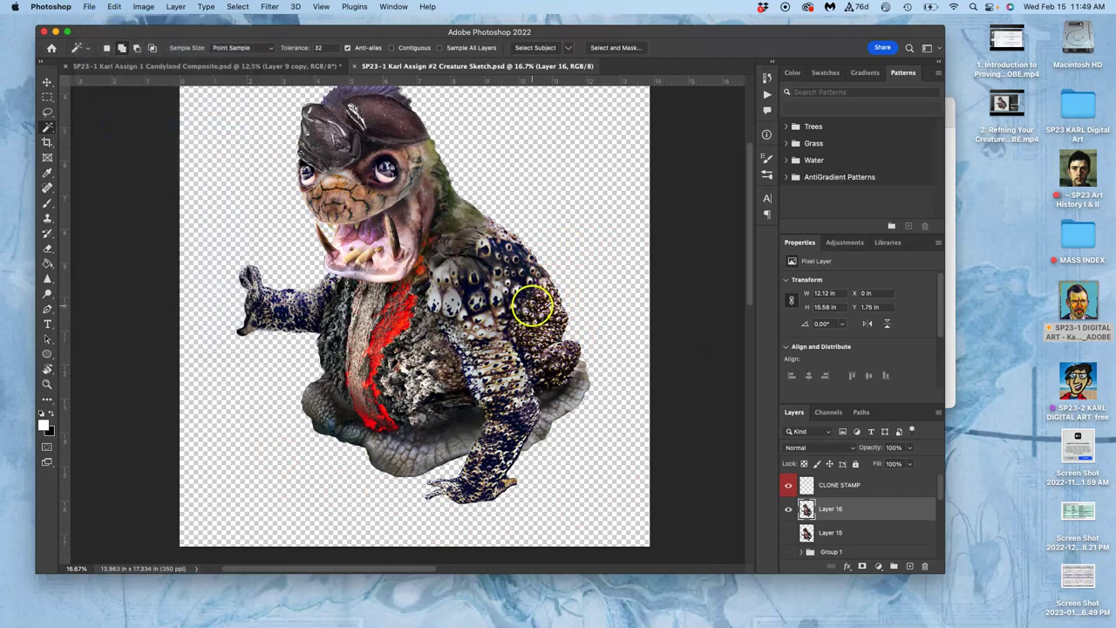
Crop the empty area above the creature to a canvas height of about 15.1 in and save the document.
{"action": "left_click_drag", "start_coordinate": [480, 257], "coordinate": [471, 357]}
{"action": "left_click_drag", "start_coordinate": [432, 197], "coordinate": [431, 197]}
{"action": "left_click_drag", "start_coordinate": [416, 287], "coordinate": [405, 241]}
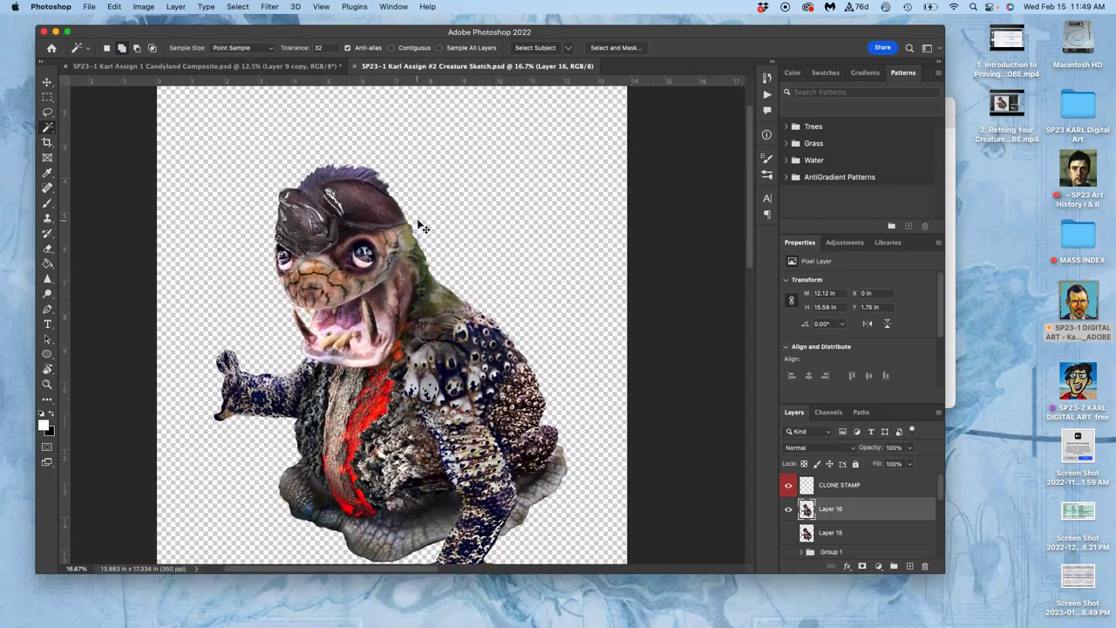
{"action": "key", "text": "super+minus"}
{"action": "left_click", "coordinate": [47, 142]}
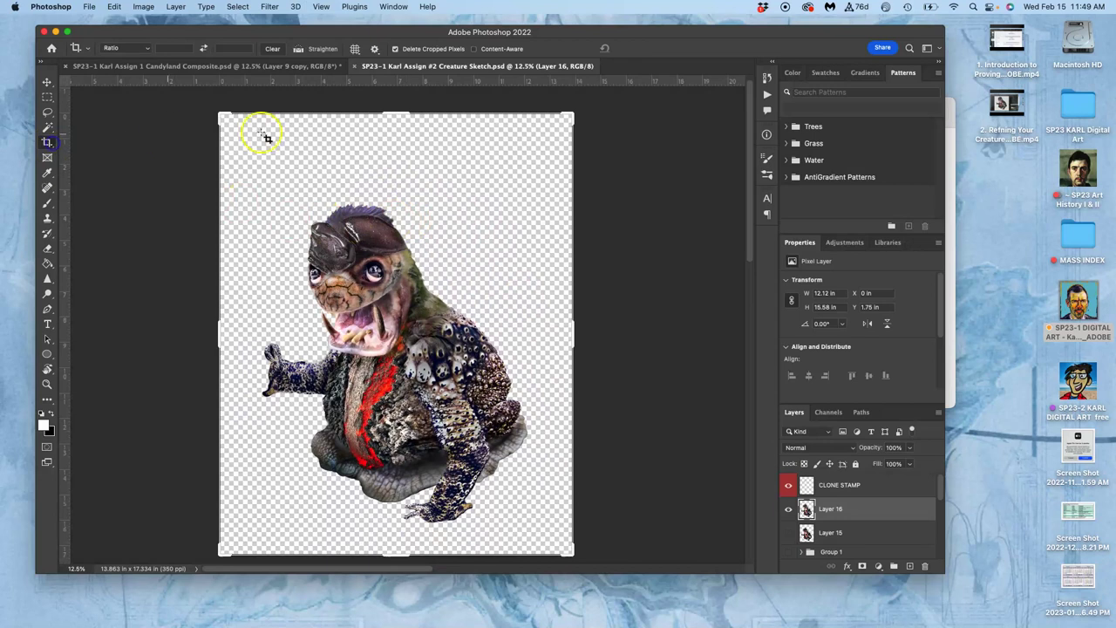
{"action": "left_click_drag", "start_coordinate": [392, 115], "coordinate": [398, 141]}
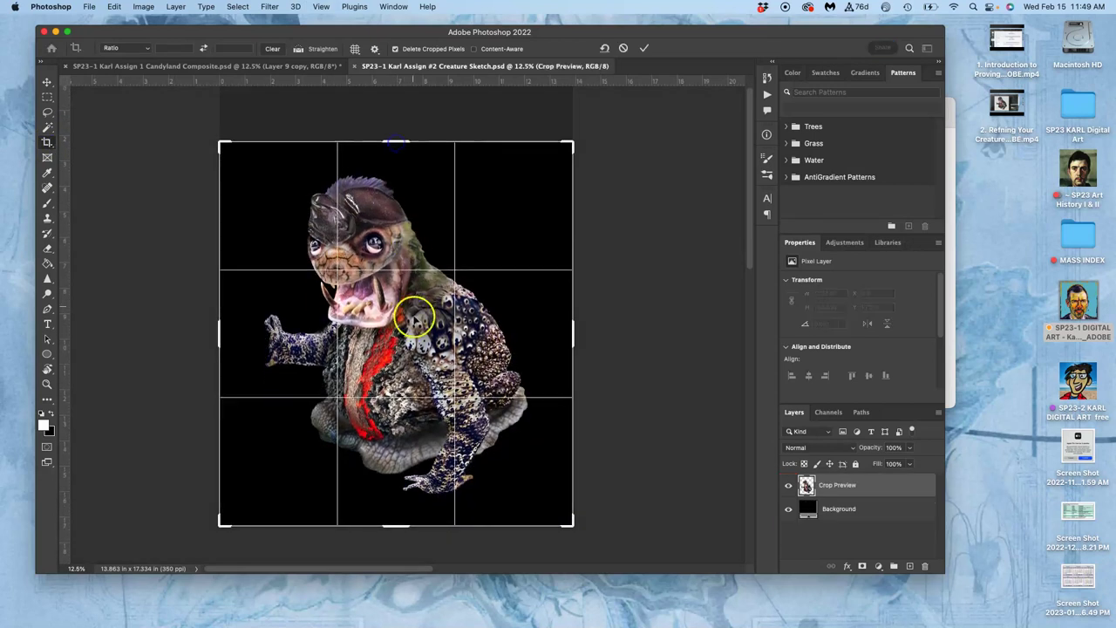
{"action": "key", "text": "Return"}
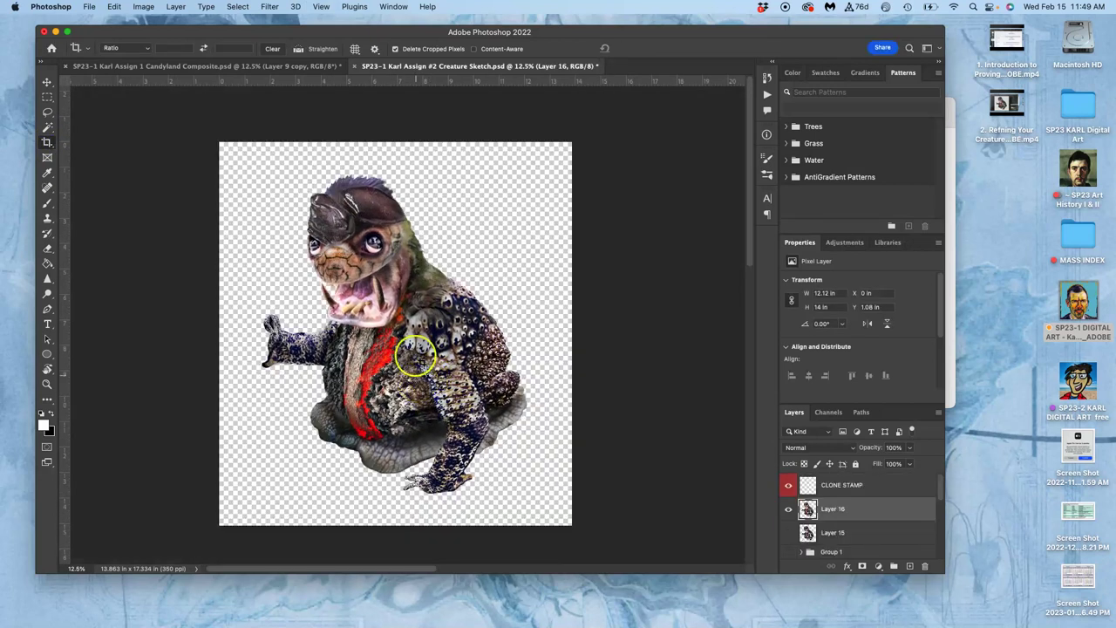
{"action": "left_click", "coordinate": [90, 7]}
{"action": "left_click", "coordinate": [104, 126]}
Save a copy of the document in PNG format with the large file size option, replacing the existing PNG copy.
{"action": "left_click", "coordinate": [90, 8]}
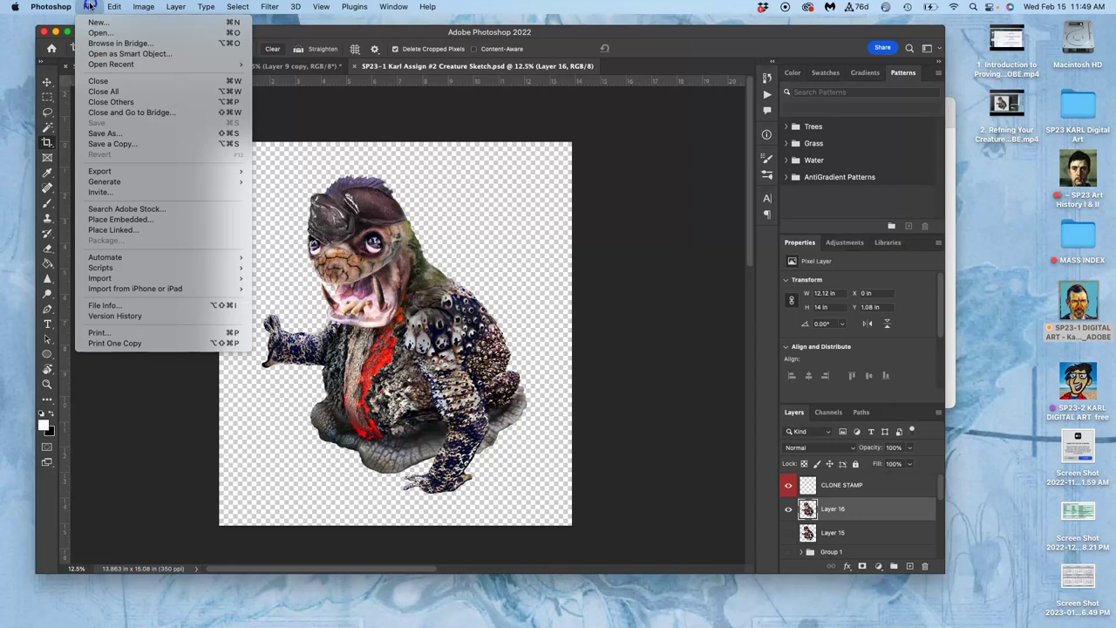
{"action": "left_click", "coordinate": [123, 142]}
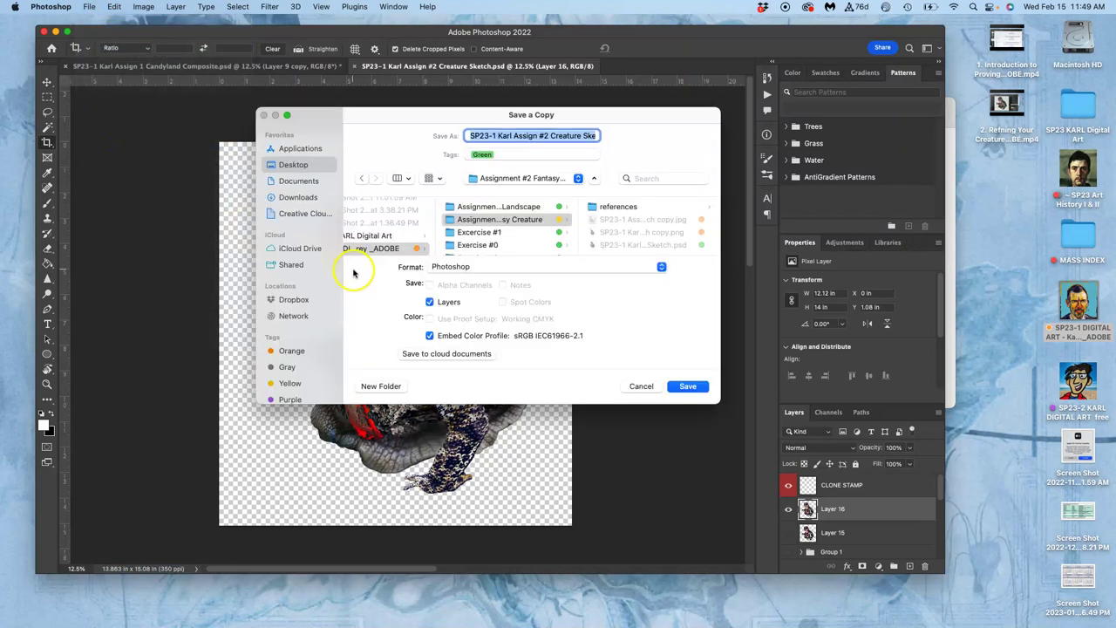
{"action": "left_click", "coordinate": [493, 266]}
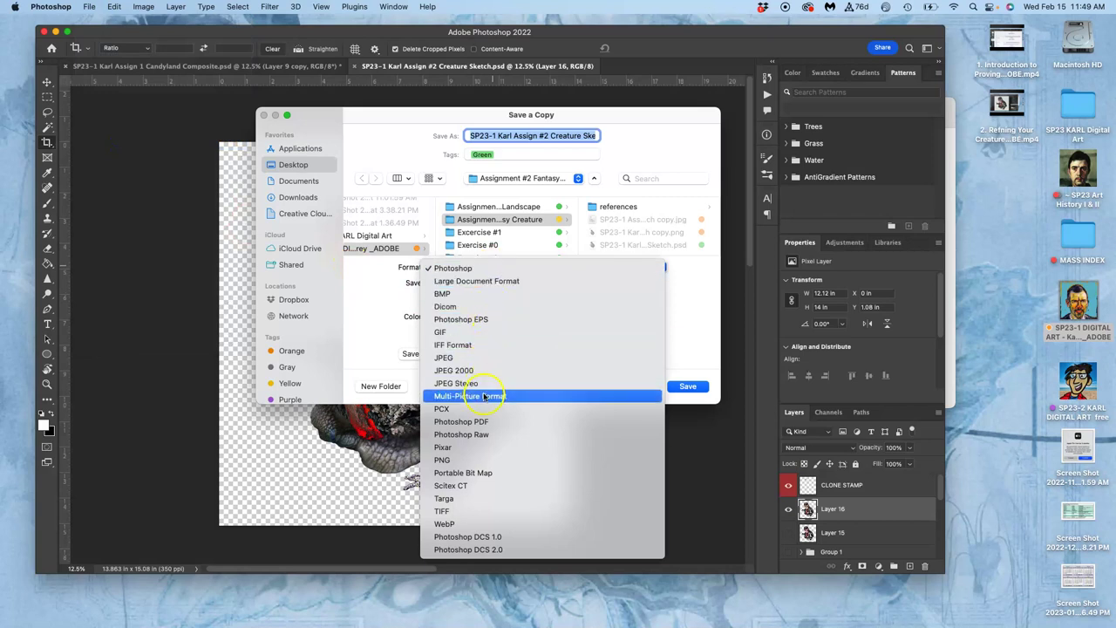
{"action": "left_click", "coordinate": [469, 460]}
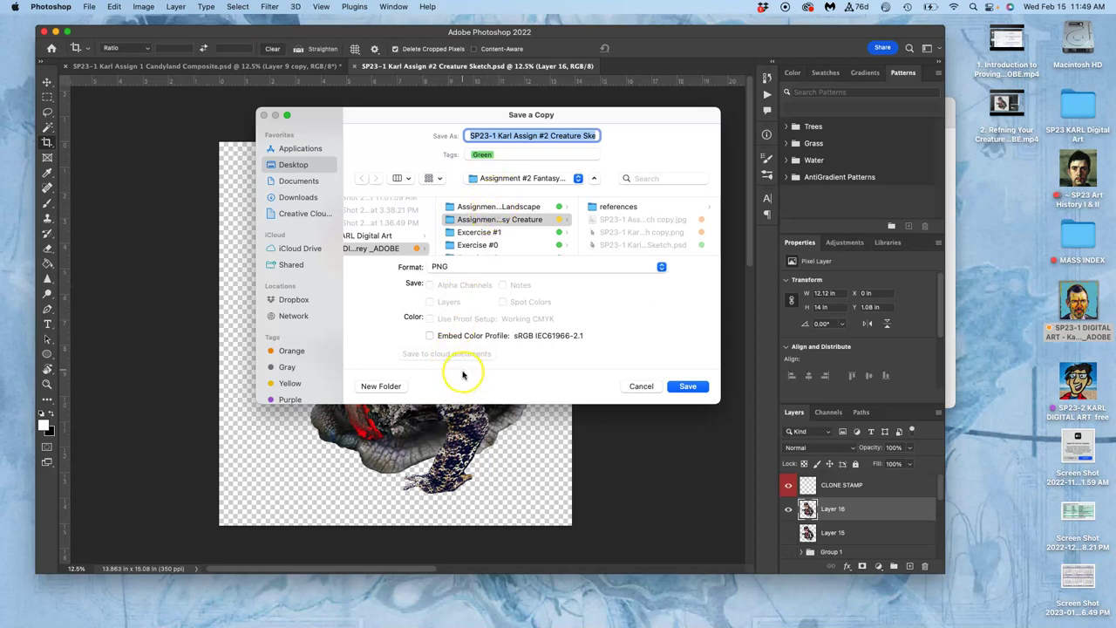
{"action": "left_click", "coordinate": [688, 386]}
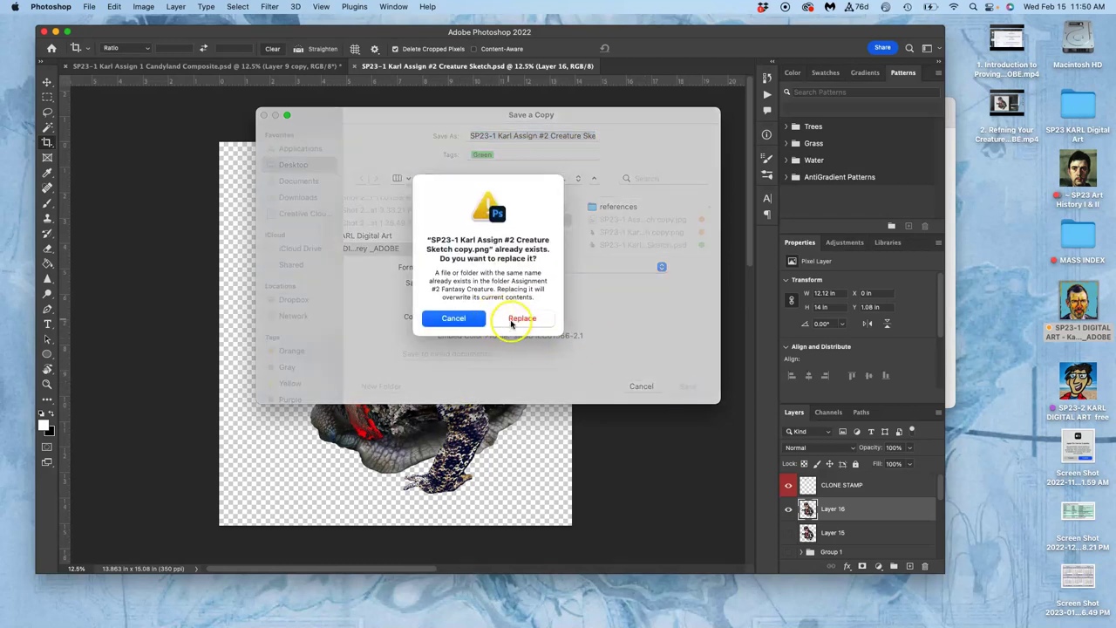
{"action": "left_click", "coordinate": [520, 317]}
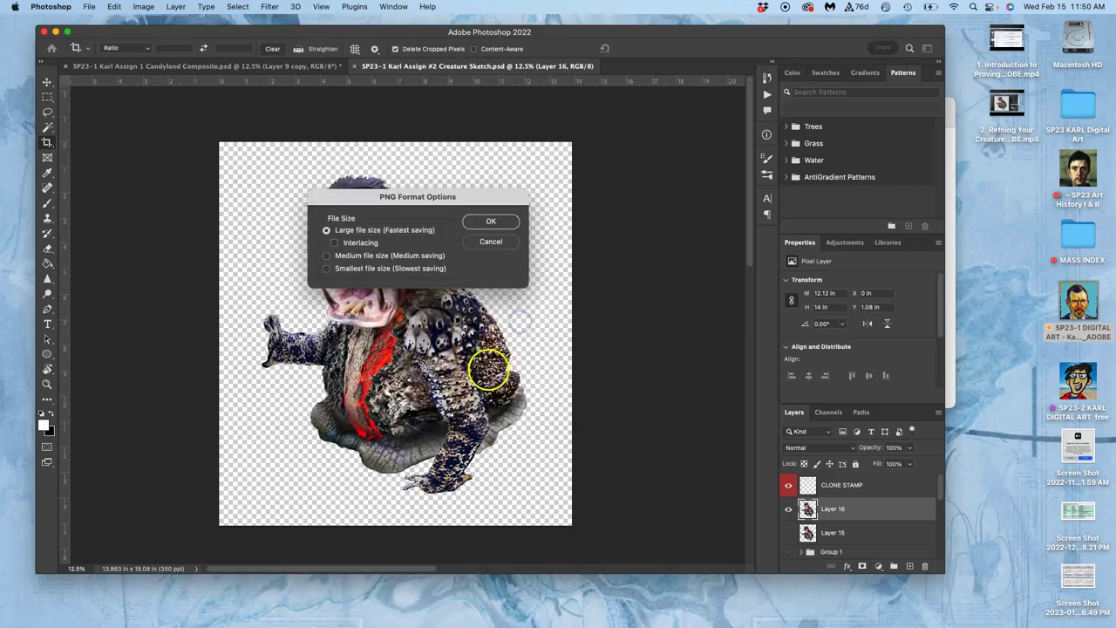
{"action": "left_click", "coordinate": [498, 221]}
Switch to Chrome and review the course outline PDF from the February sessions to the May 3 final critique requirements.
{"action": "mouse_move", "coordinate": [2, 357]}
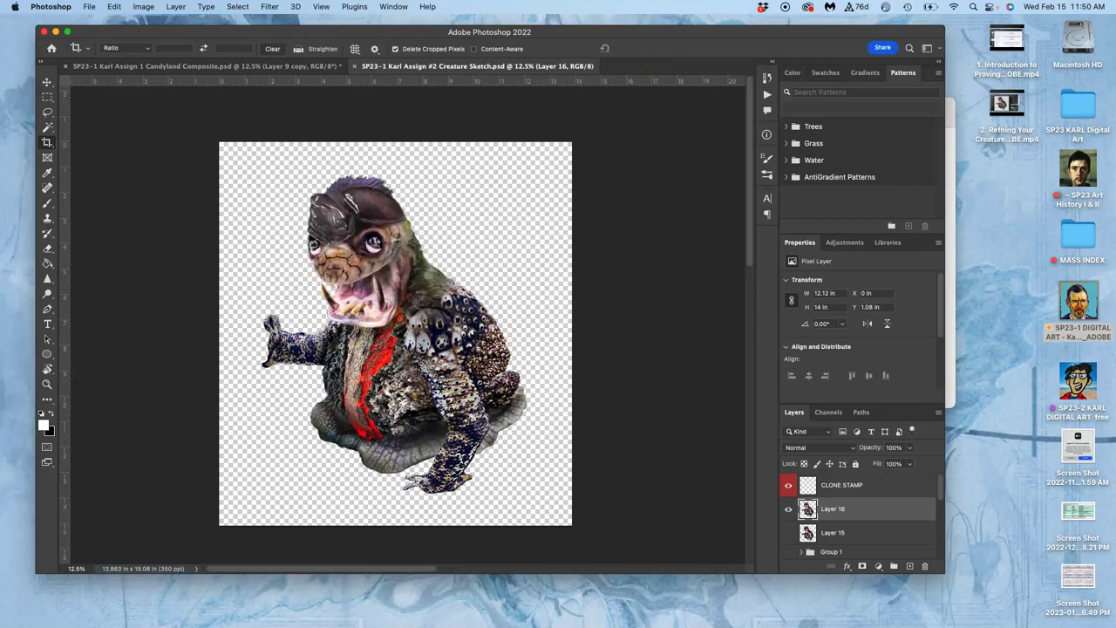
{"action": "mouse_move", "coordinate": [13, 195]}
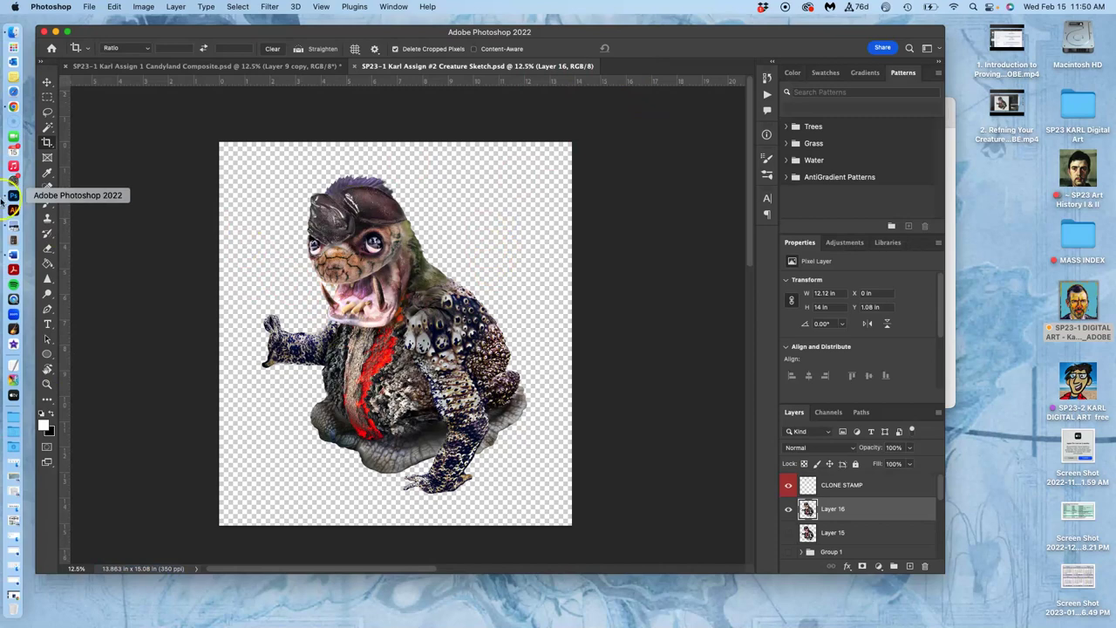
{"action": "left_click", "coordinate": [14, 108]}
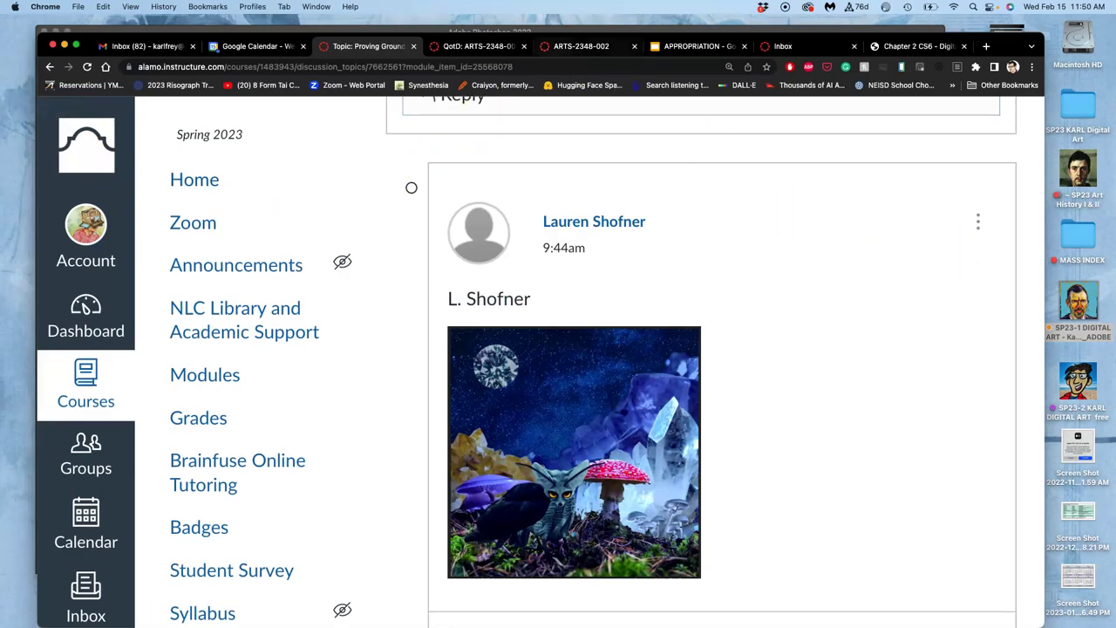
{"action": "left_click", "coordinate": [593, 54]}
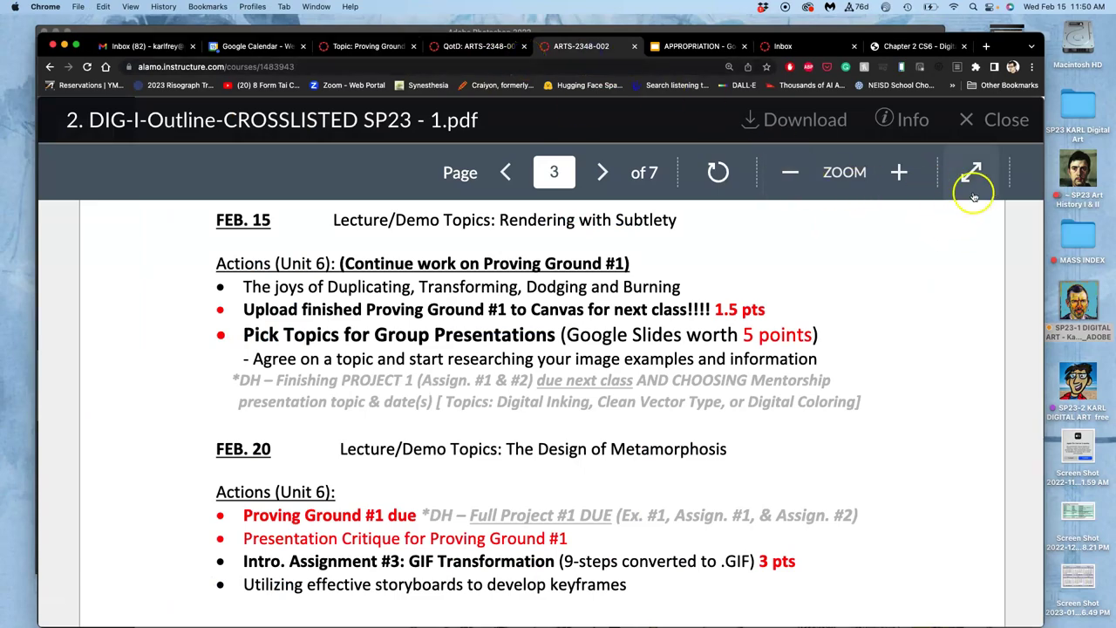
{"action": "scroll", "coordinate": [668, 419], "scroll_direction": "down", "scroll_amount": 15}
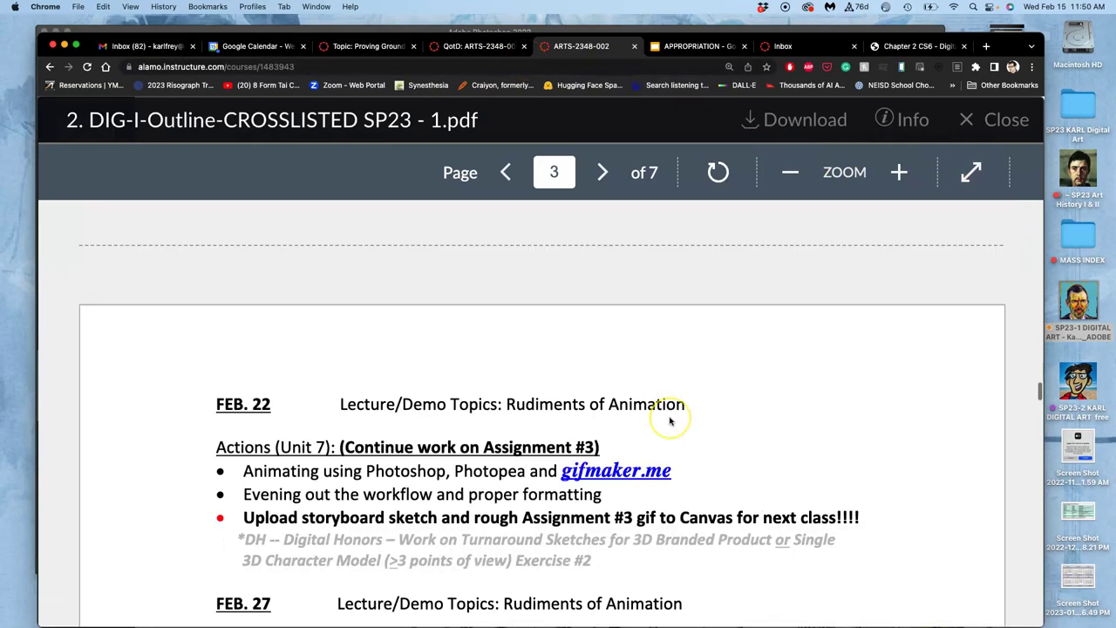
{"action": "scroll", "coordinate": [670, 420], "scroll_direction": "down", "scroll_amount": 20}
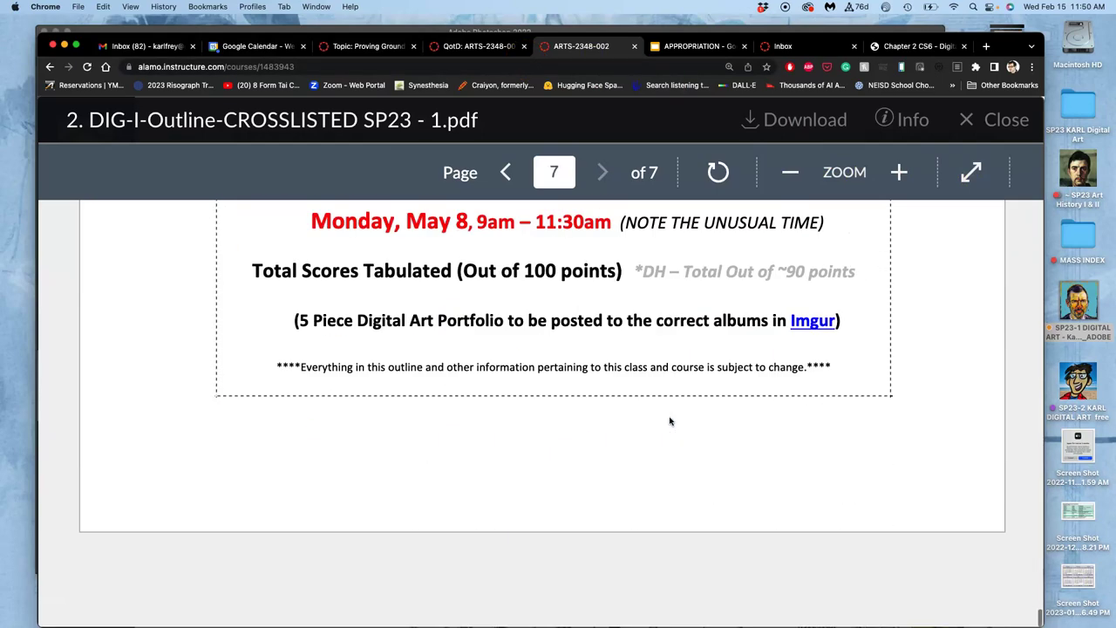
{"action": "scroll", "coordinate": [670, 420], "scroll_direction": "up", "scroll_amount": 5}
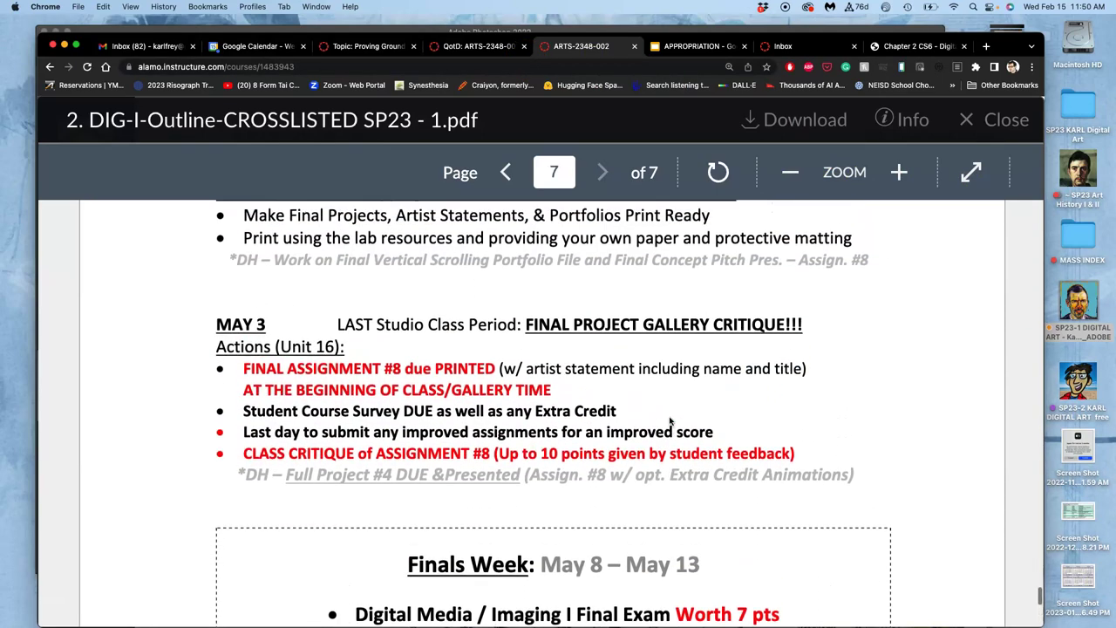
{"action": "scroll", "coordinate": [669, 420], "scroll_direction": "up", "scroll_amount": 3}
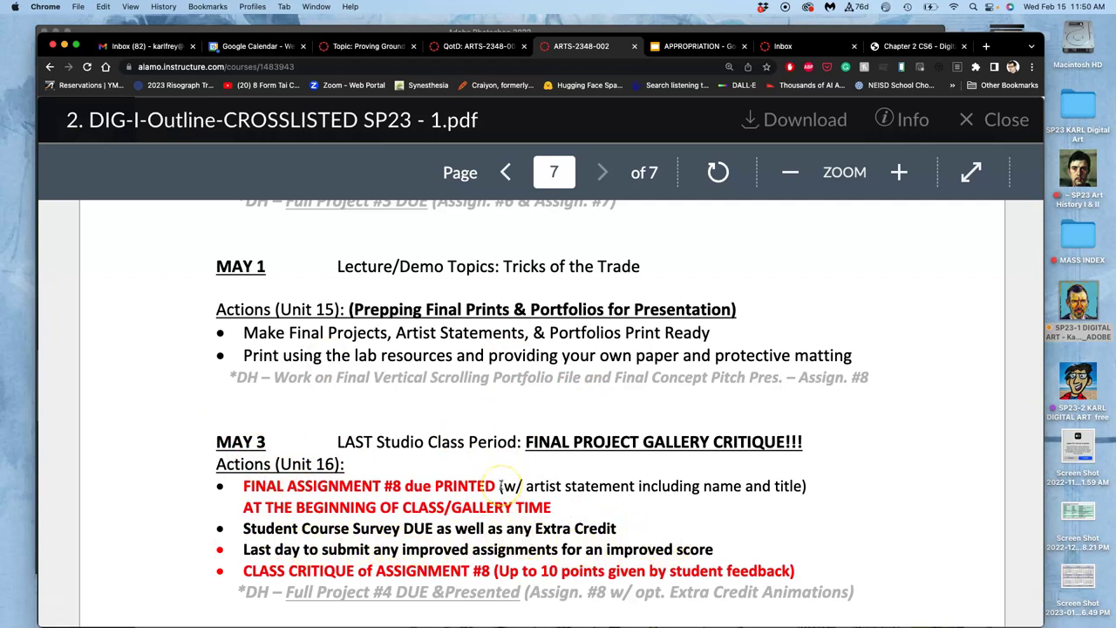
{"action": "scroll", "coordinate": [500, 485], "scroll_direction": "down", "scroll_amount": 4}
{"action": "scroll", "coordinate": [262, 418], "scroll_direction": "up", "scroll_amount": 3}
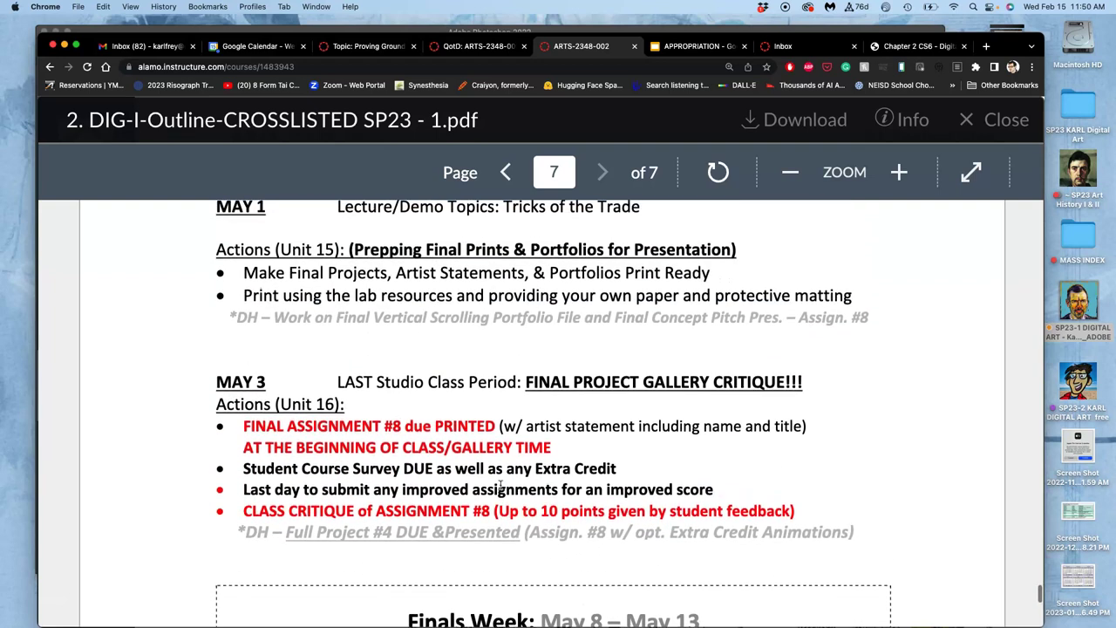
{"action": "scroll", "coordinate": [610, 397], "scroll_direction": "up", "scroll_amount": 1}
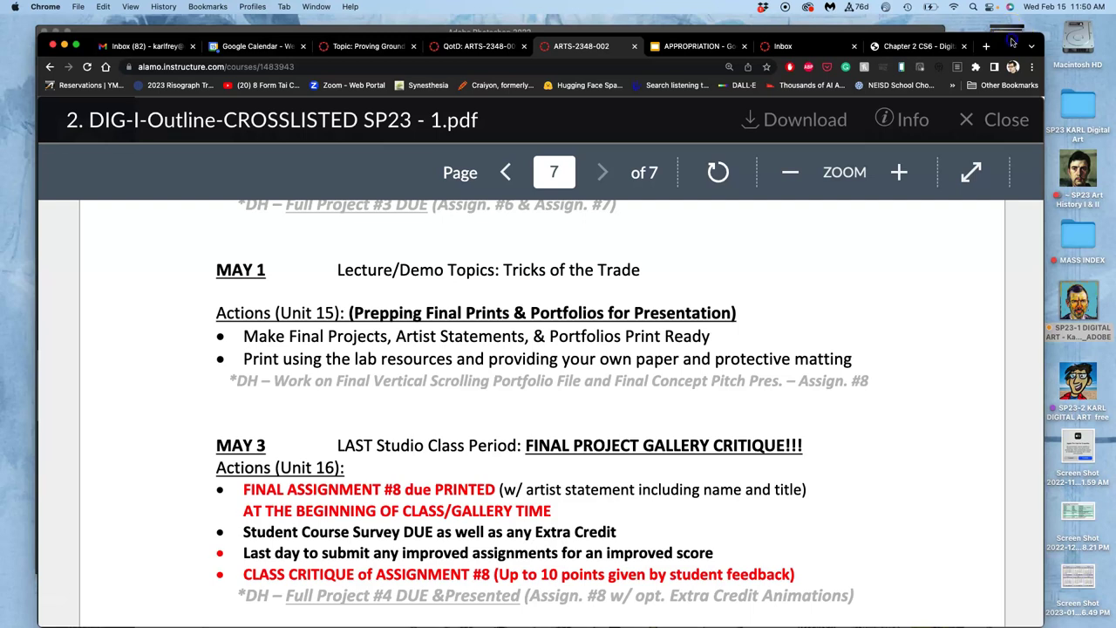
Close the course outline and open the posting discussion for Assignment #2 (composite creature) from the course's assignment sheets.
{"action": "left_click_drag", "start_coordinate": [1011, 36], "coordinate": [1011, 49]}
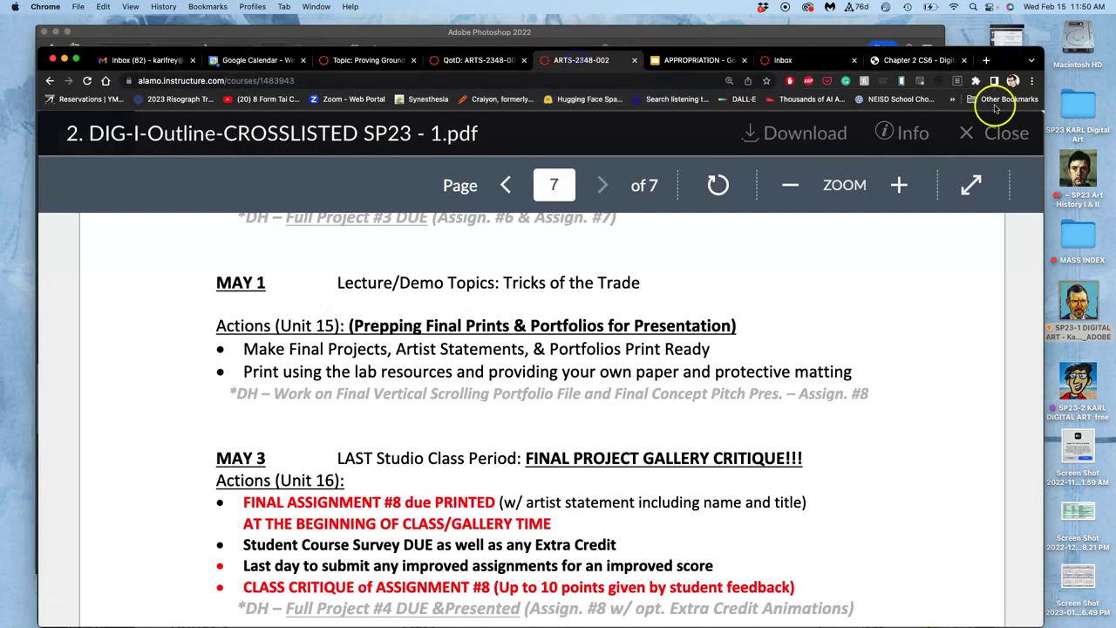
{"action": "left_click", "coordinate": [1000, 137]}
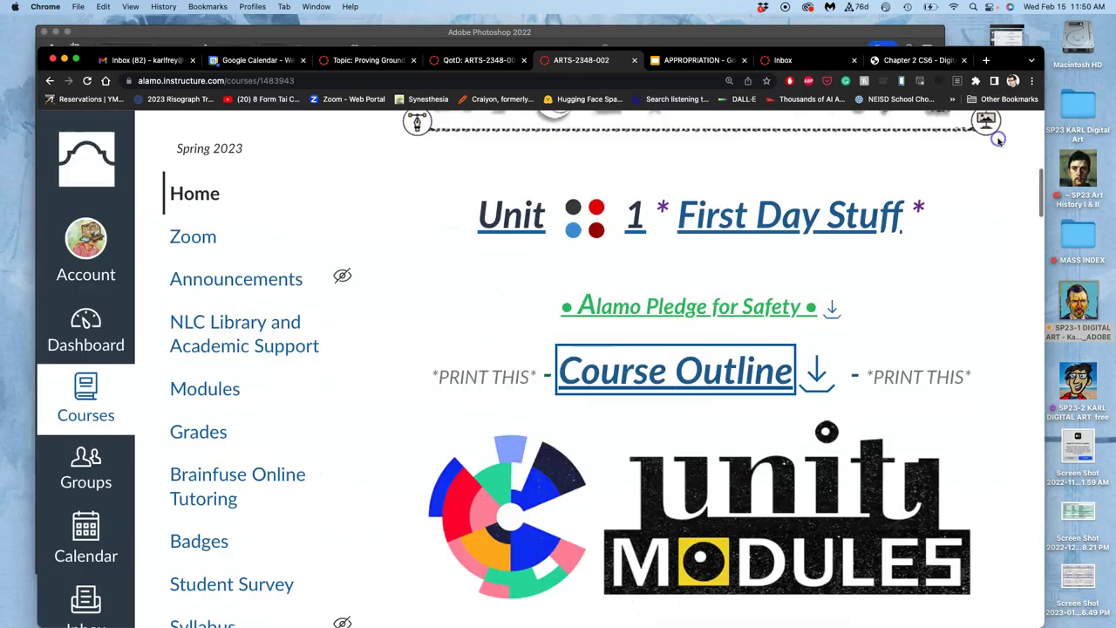
{"action": "left_click", "coordinate": [648, 261]}
{"action": "key", "text": "super+minus"}
{"action": "key", "text": "super+minus"}
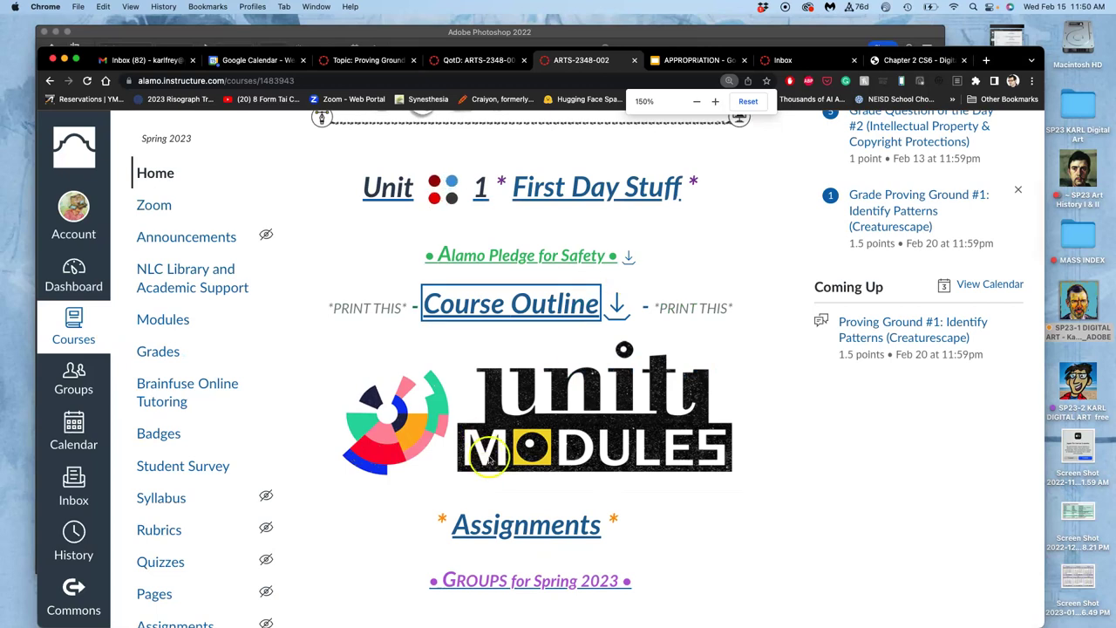
{"action": "left_click", "coordinate": [513, 525]}
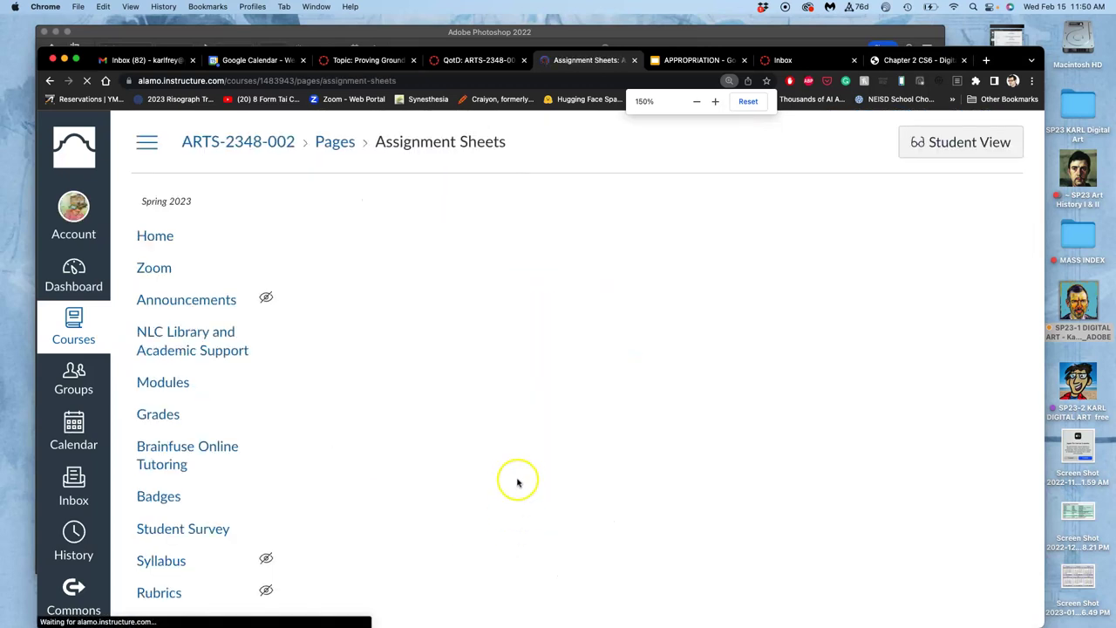
{"action": "scroll", "coordinate": [528, 421], "scroll_direction": "down", "scroll_amount": 10}
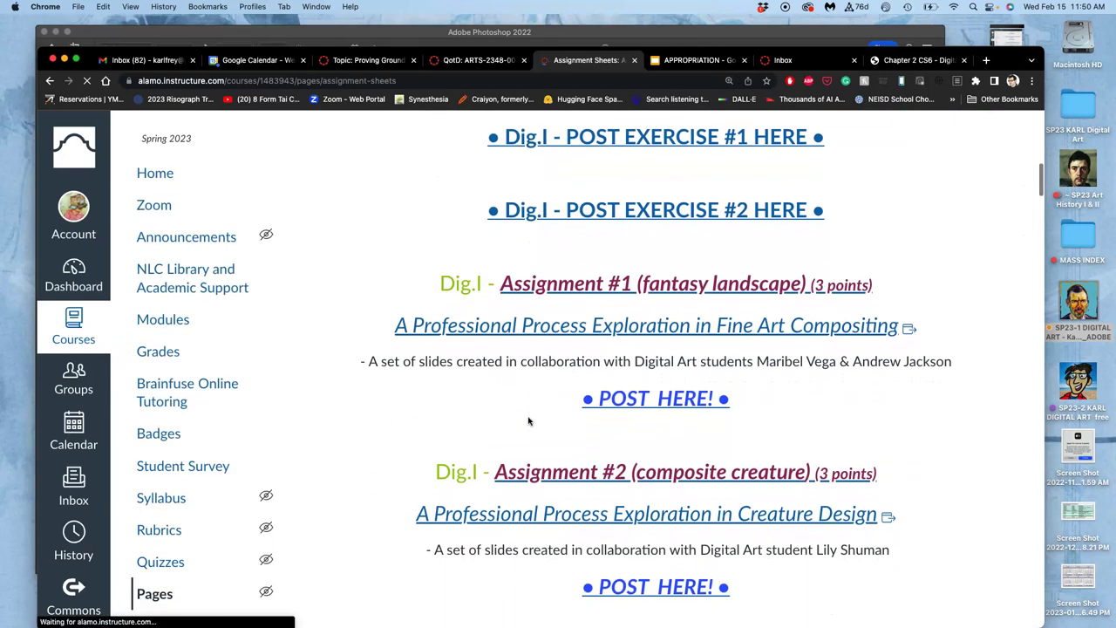
{"action": "left_click", "coordinate": [637, 447]}
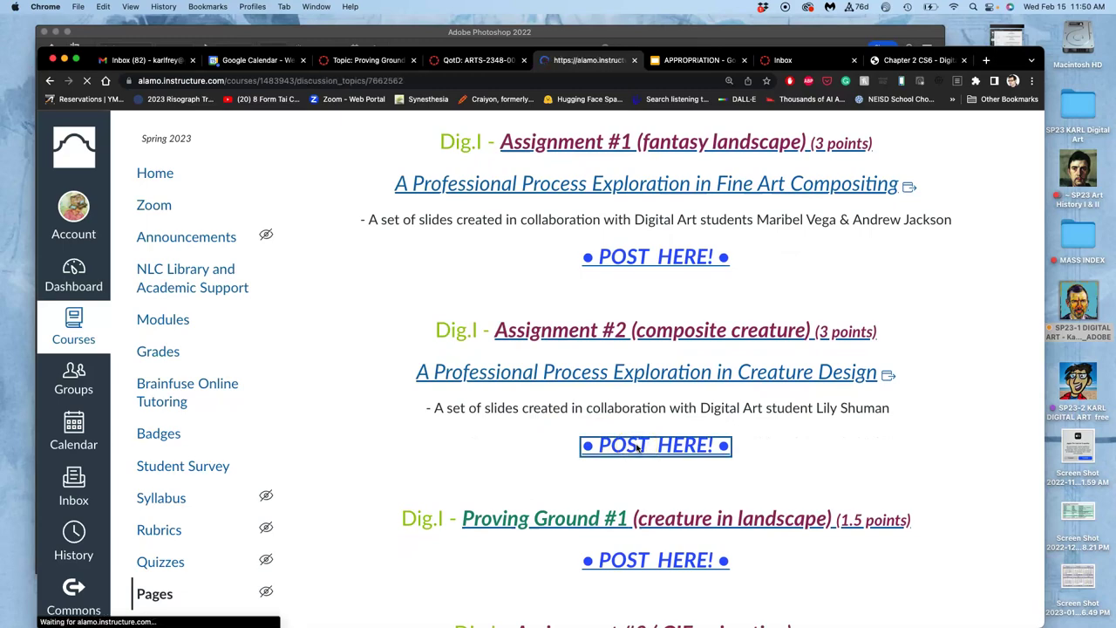
Find the instructor's example post in the Assignment #2 discussion and open it for editing.
{"action": "scroll", "coordinate": [608, 394], "scroll_direction": "down", "scroll_amount": 20}
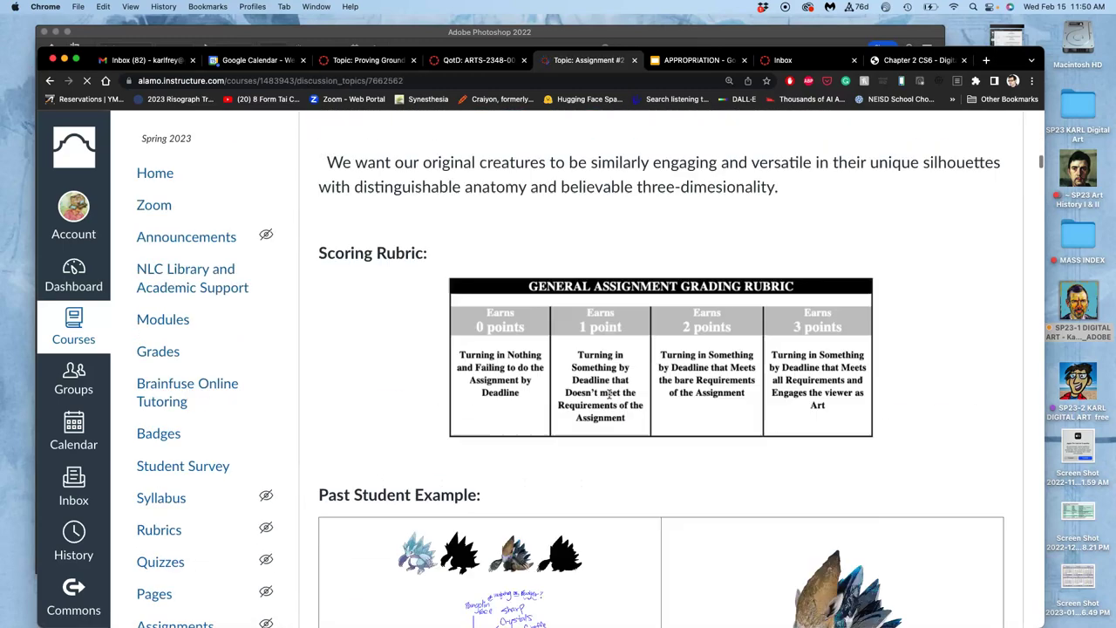
{"action": "scroll", "coordinate": [609, 394], "scroll_direction": "down", "scroll_amount": 20}
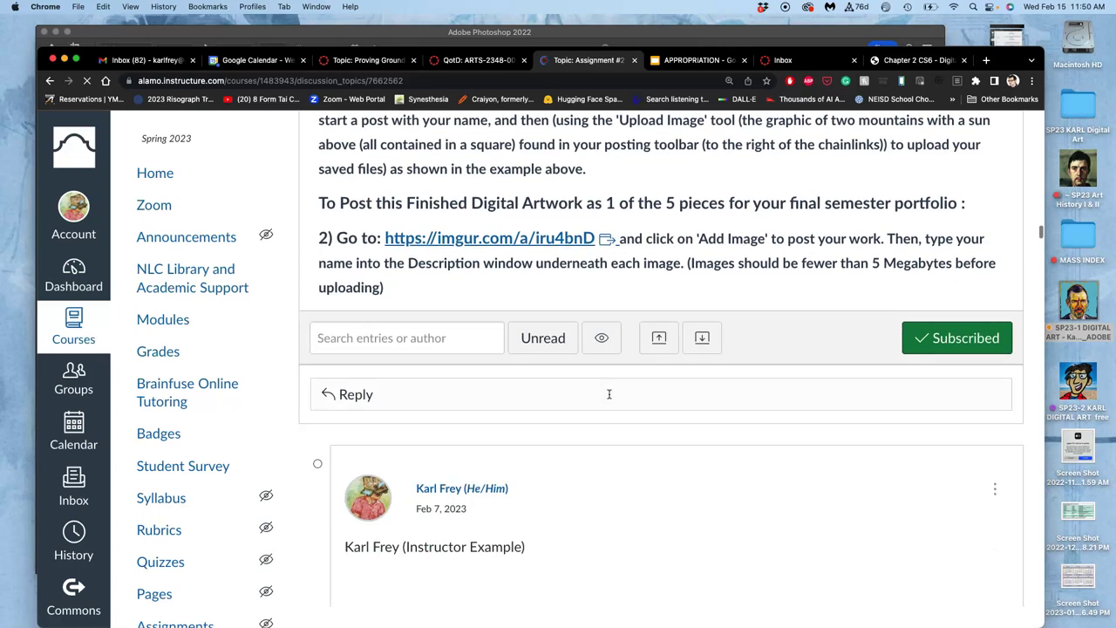
{"action": "scroll", "coordinate": [608, 394], "scroll_direction": "down", "scroll_amount": 20}
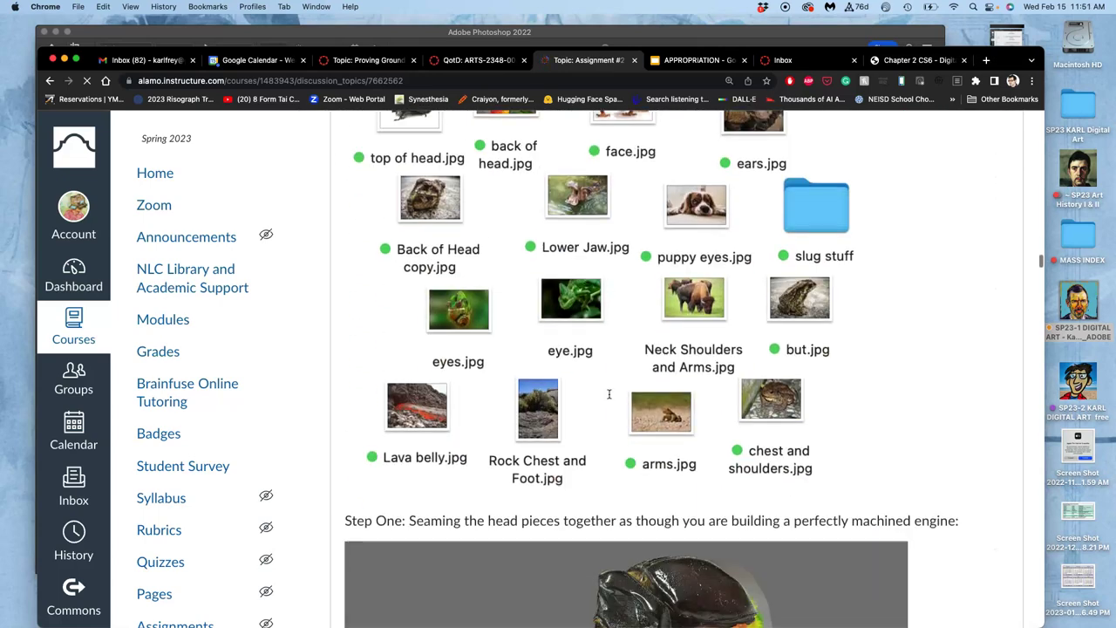
{"action": "scroll", "coordinate": [608, 394], "scroll_direction": "up", "scroll_amount": 20}
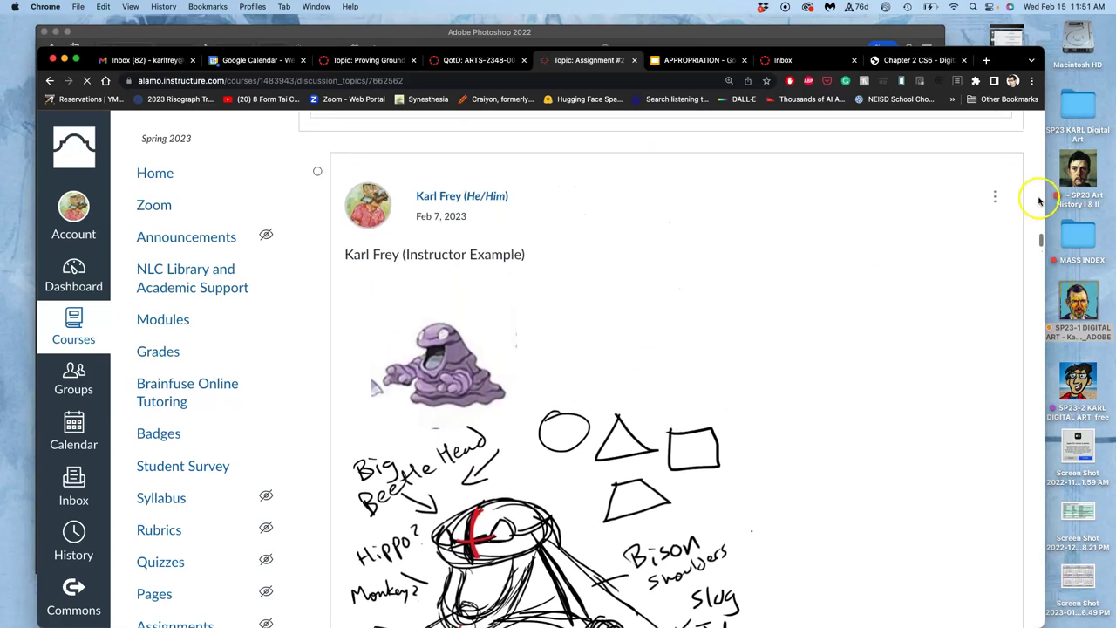
{"action": "left_click", "coordinate": [995, 200]}
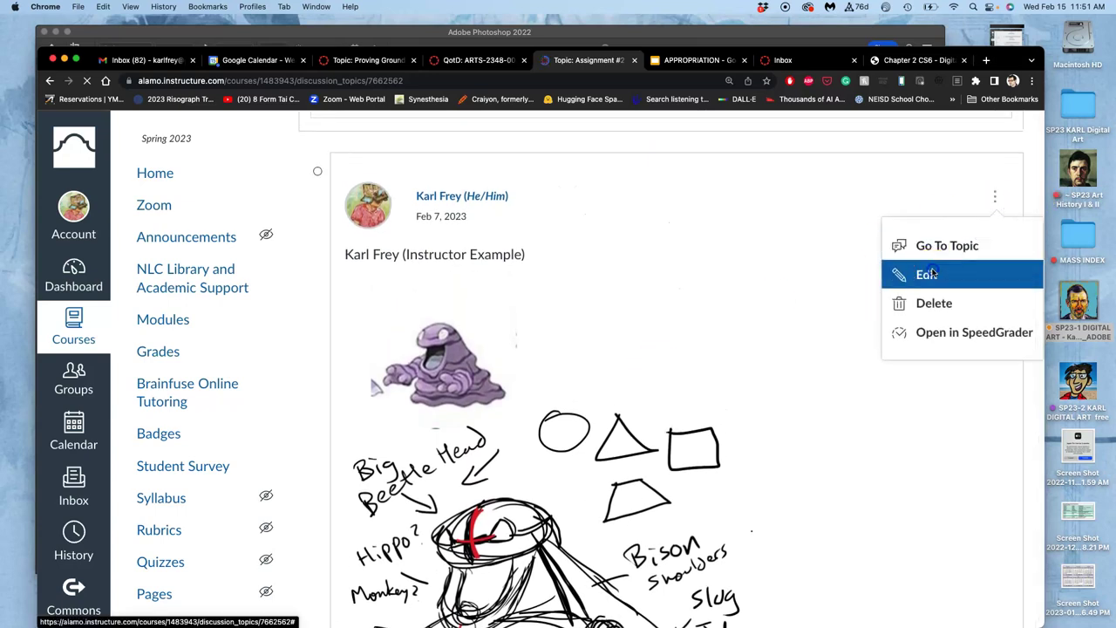
{"action": "left_click", "coordinate": [929, 274]}
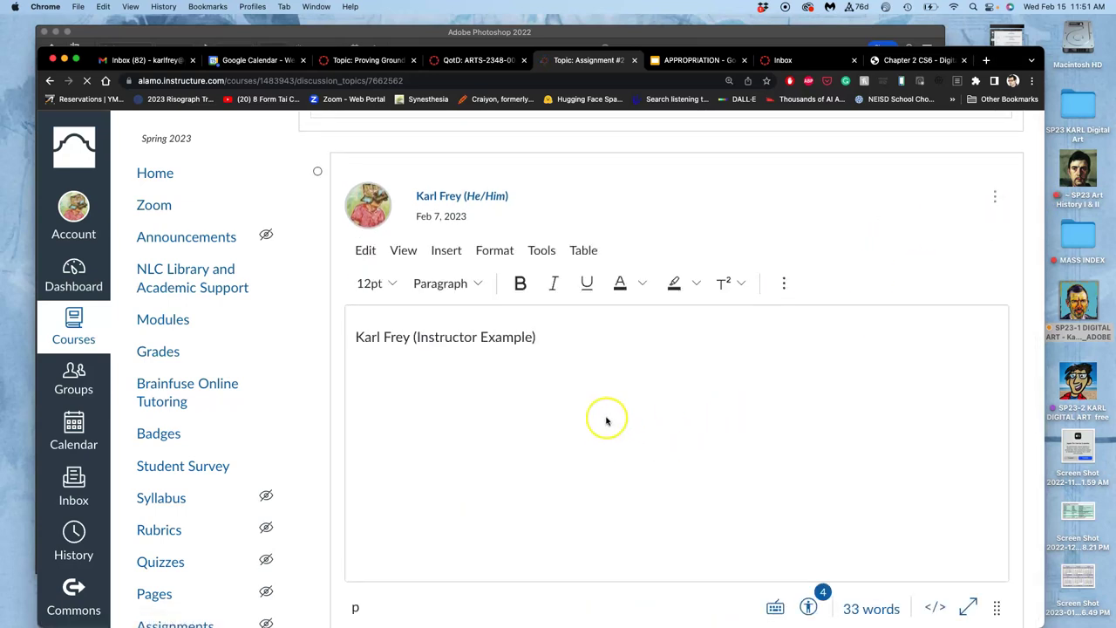
Add the line "Resubmission:" below "• Gregor the Sludgemaster •" at the end of the post, followed by a new empty line.
{"action": "scroll", "coordinate": [611, 427], "scroll_direction": "down", "scroll_amount": 3}
{"action": "scroll", "coordinate": [606, 421], "scroll_direction": "down", "scroll_amount": 15}
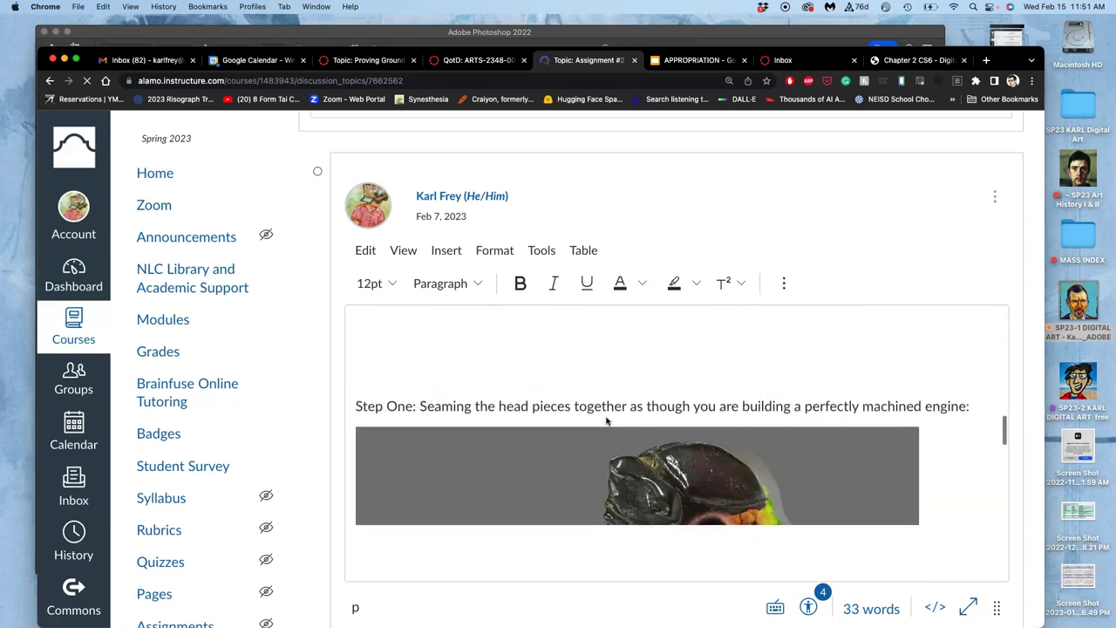
{"action": "scroll", "coordinate": [607, 421], "scroll_direction": "down", "scroll_amount": 5}
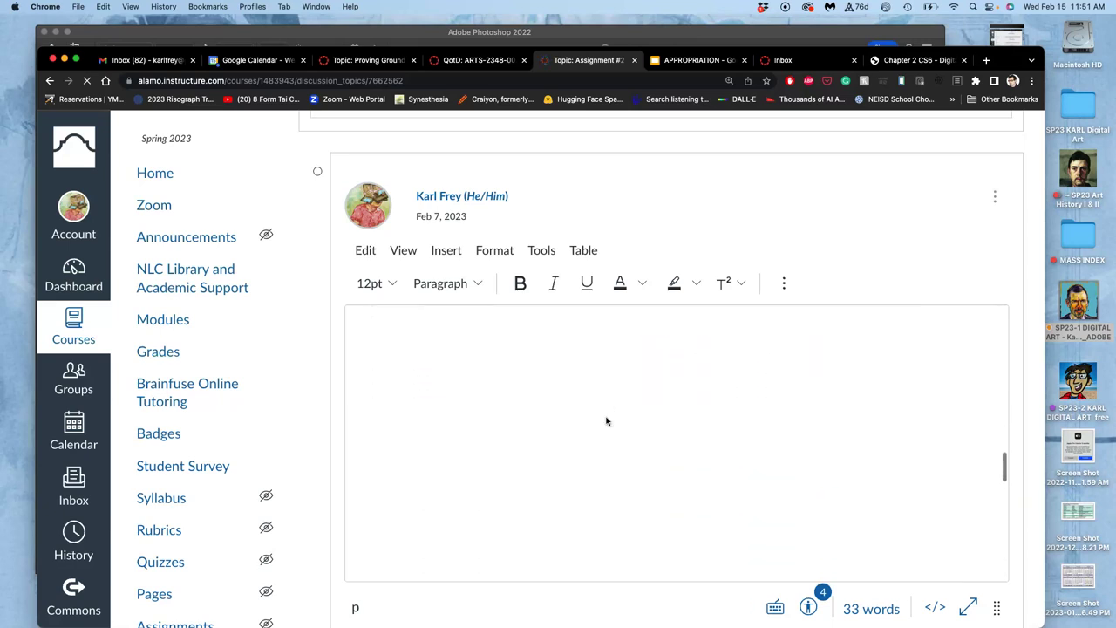
{"action": "scroll", "coordinate": [606, 421], "scroll_direction": "down", "scroll_amount": 2}
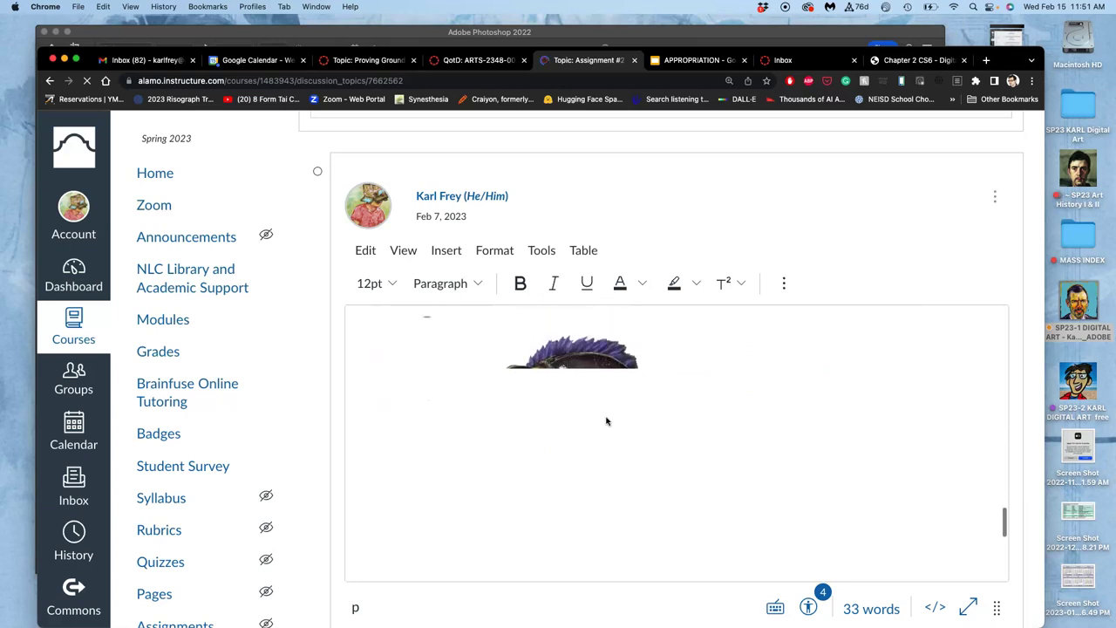
{"action": "left_click", "coordinate": [559, 397]}
{"action": "left_click_drag", "start_coordinate": [558, 396], "coordinate": [573, 447]}
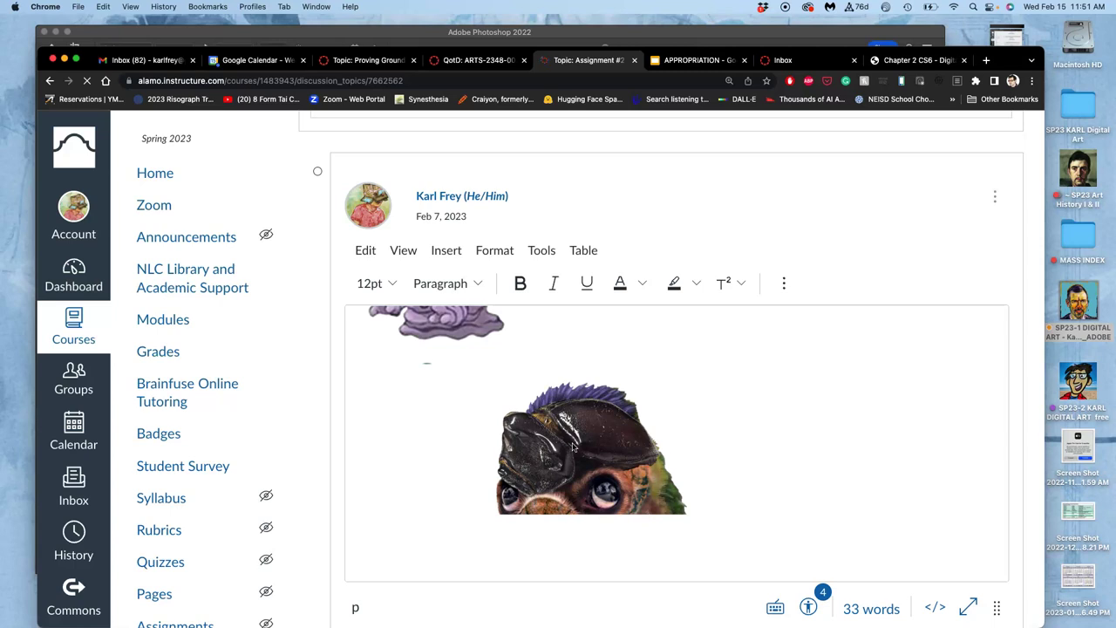
{"action": "scroll", "coordinate": [572, 448], "scroll_direction": "down", "scroll_amount": 5}
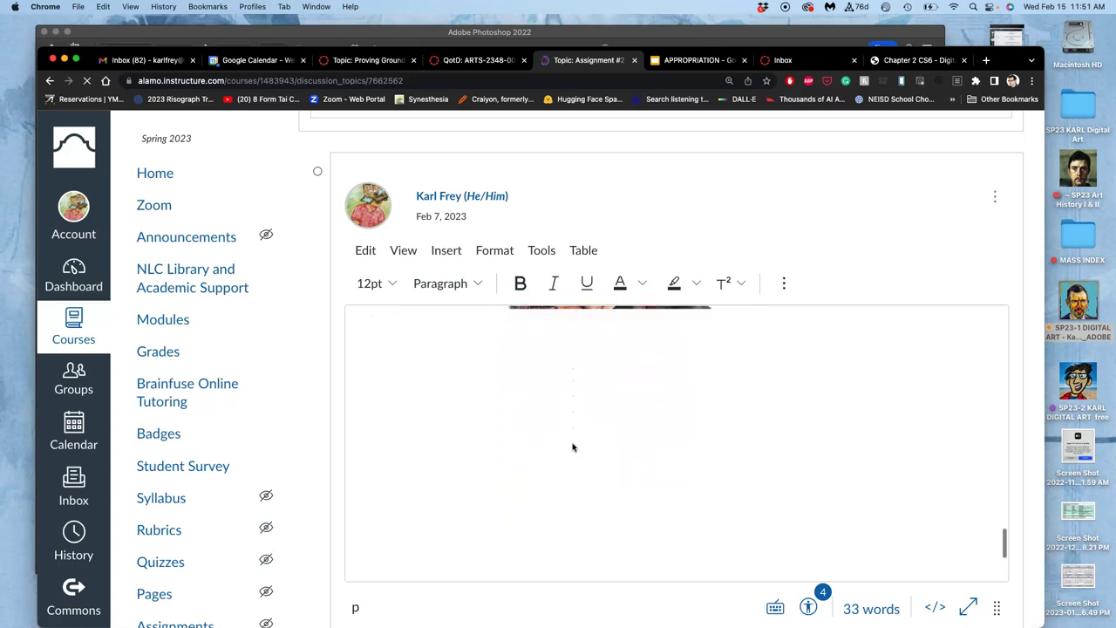
{"action": "scroll", "coordinate": [573, 447], "scroll_direction": "up", "scroll_amount": 2}
{"action": "scroll", "coordinate": [573, 447], "scroll_direction": "down", "scroll_amount": 5}
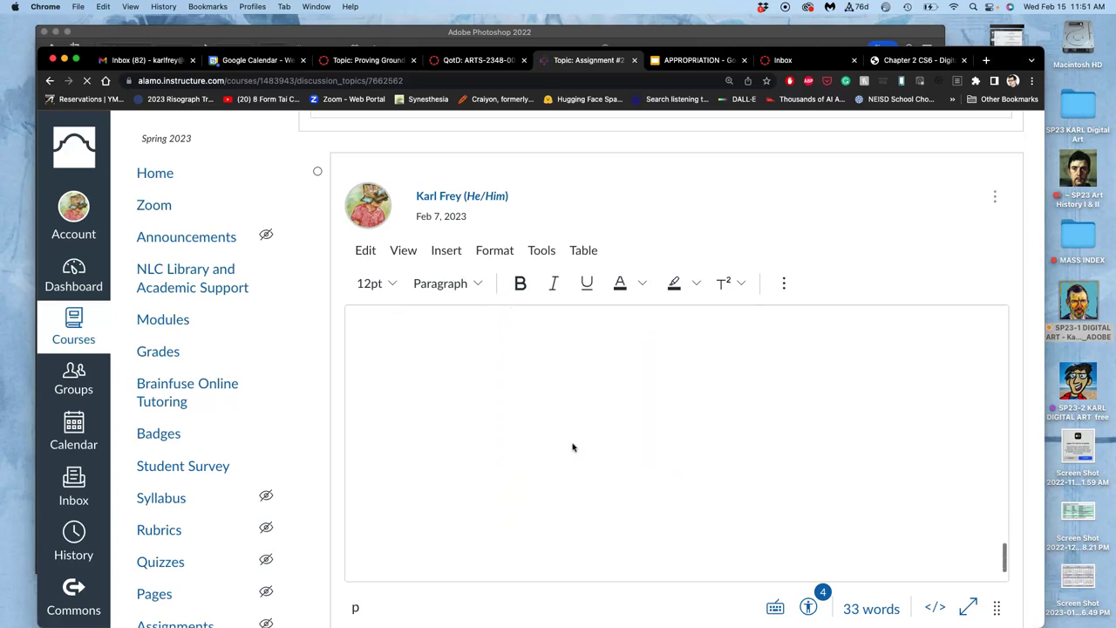
{"action": "left_click", "coordinate": [553, 537]}
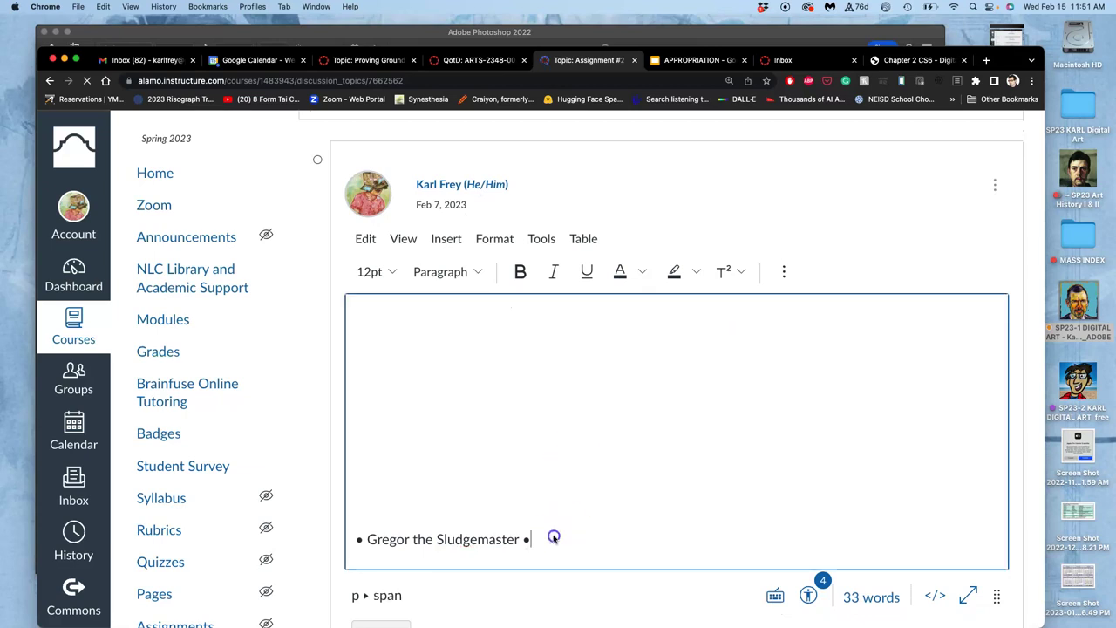
{"action": "key", "text": "Return"}
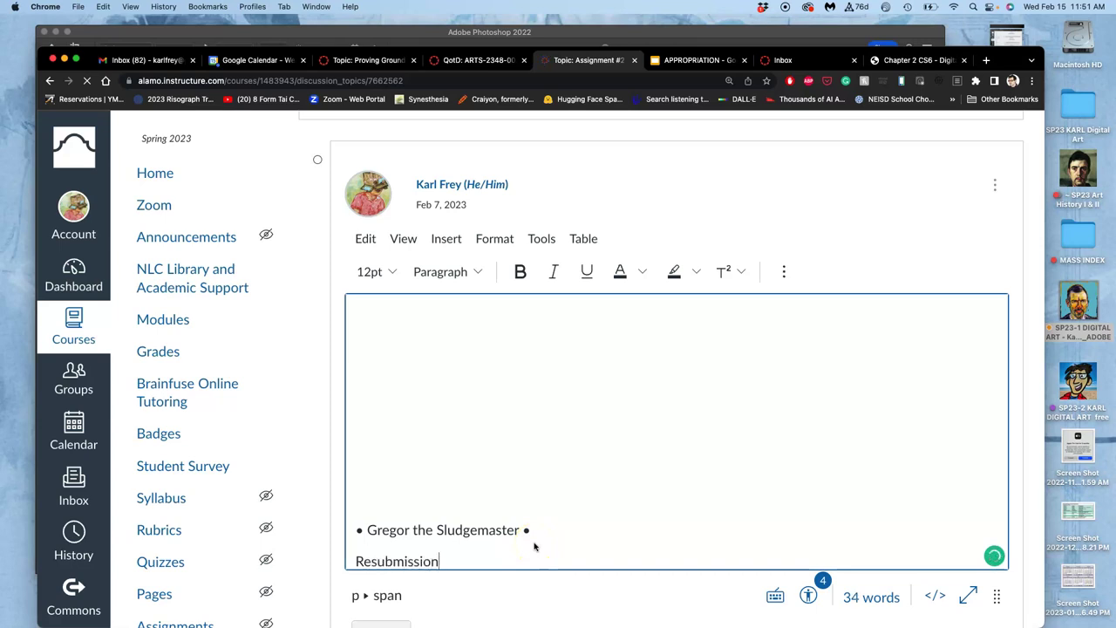
{"action": "key", "text": "Return"}
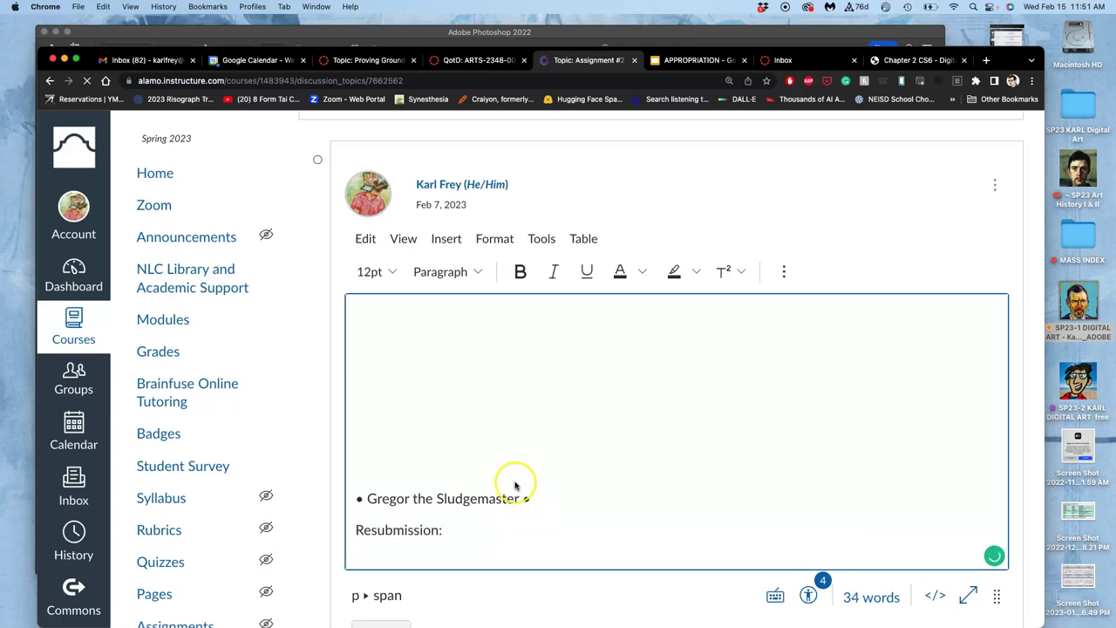
Start an image upload for the post and bring the Assignment #2 Fantasy Creature folder window in front of it.
{"action": "left_click", "coordinate": [783, 271]}
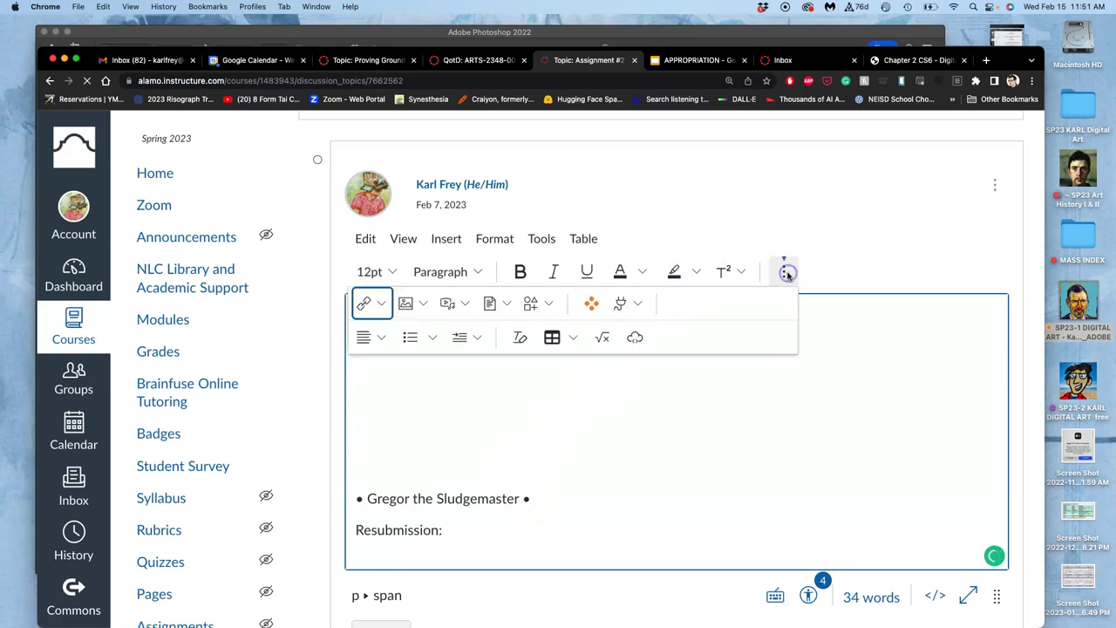
{"action": "left_click", "coordinate": [409, 304]}
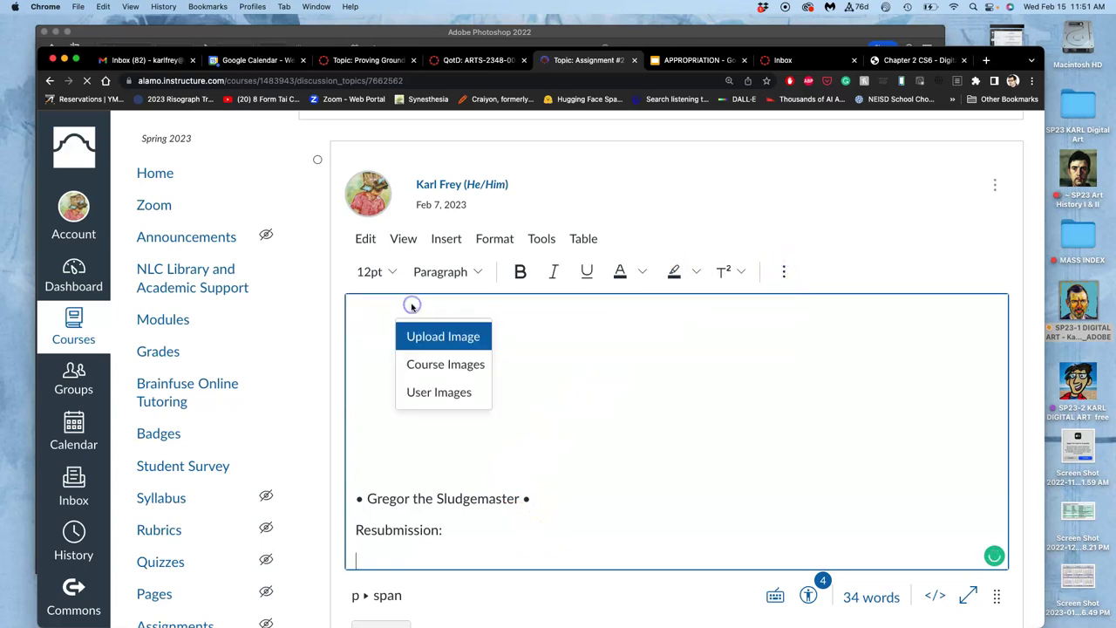
{"action": "left_click", "coordinate": [463, 333]}
{"action": "left_click_drag", "start_coordinate": [1009, 44], "coordinate": [838, 49]}
{"action": "left_click", "coordinate": [953, 141]}
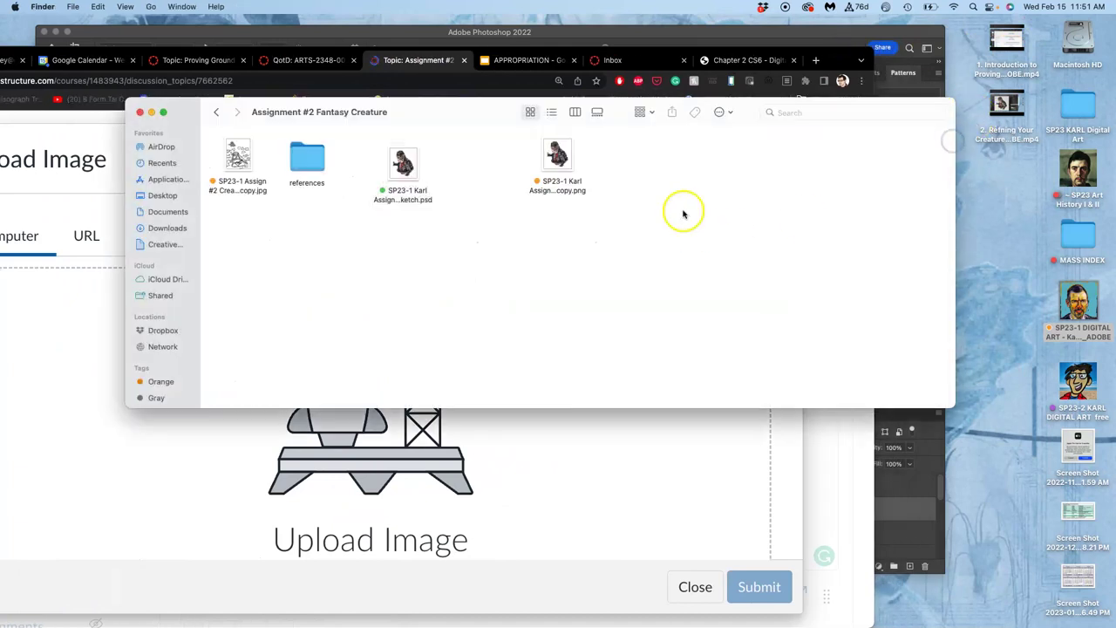
Open the creature's PNG copy in Preview, inspect the head edges and whole figure against the transparent background, and close it.
{"action": "left_click", "coordinate": [563, 159]}
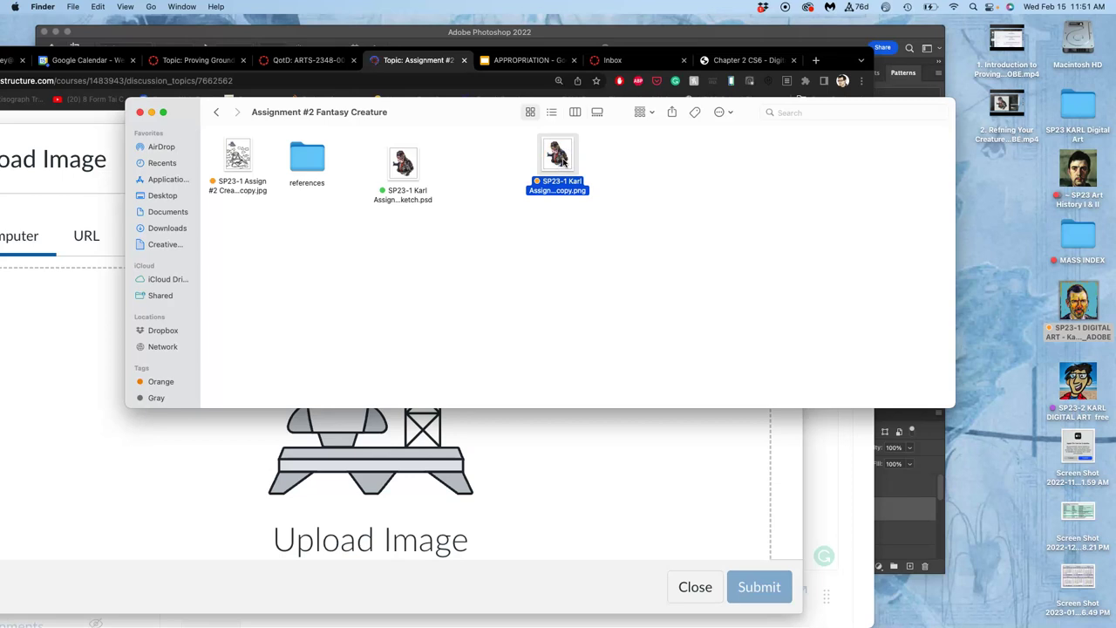
{"action": "double_click", "coordinate": [563, 159]}
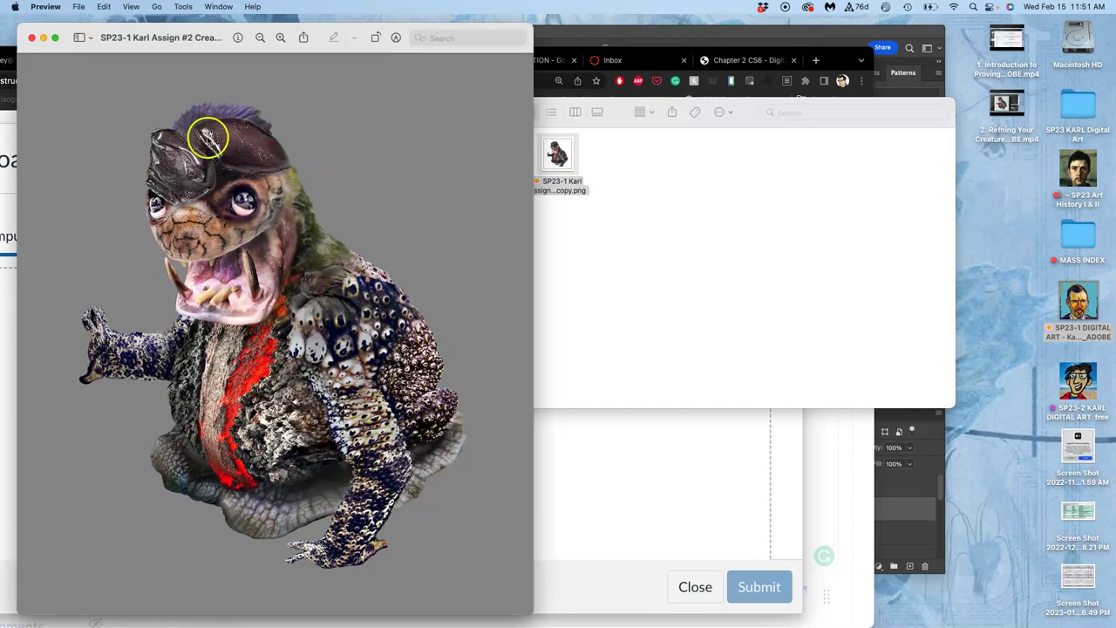
{"action": "key", "text": "super+equal"}
{"action": "key", "text": "super+equal"}
{"action": "scroll", "coordinate": [207, 149], "scroll_direction": "up", "scroll_amount": 10}
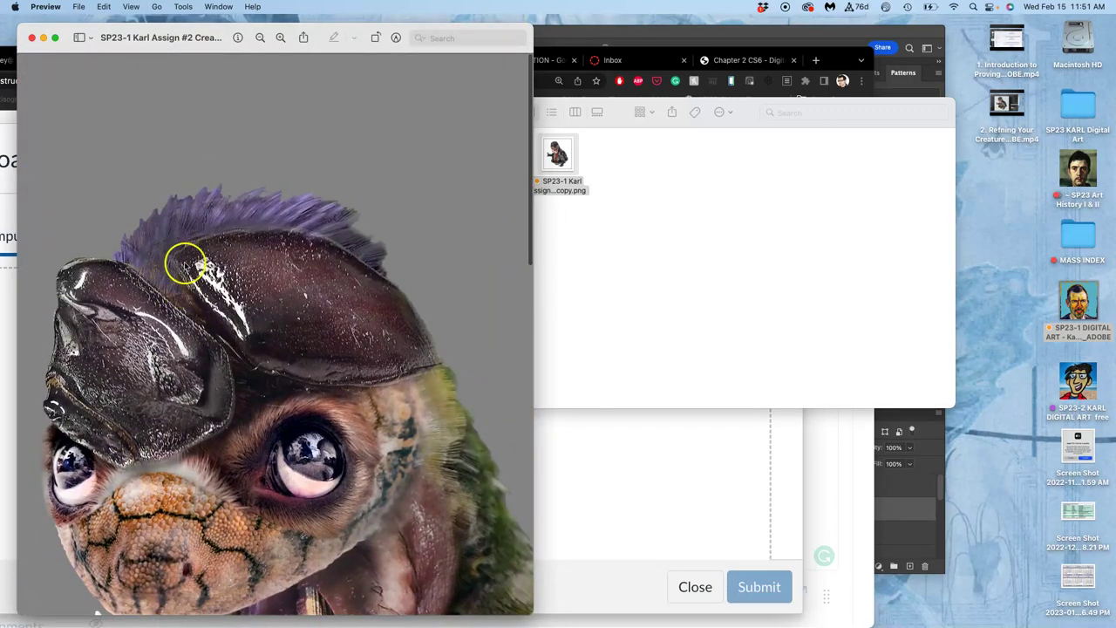
{"action": "key", "text": "super+minus"}
{"action": "key", "text": "super+minus"}
{"action": "key", "text": "super+minus"}
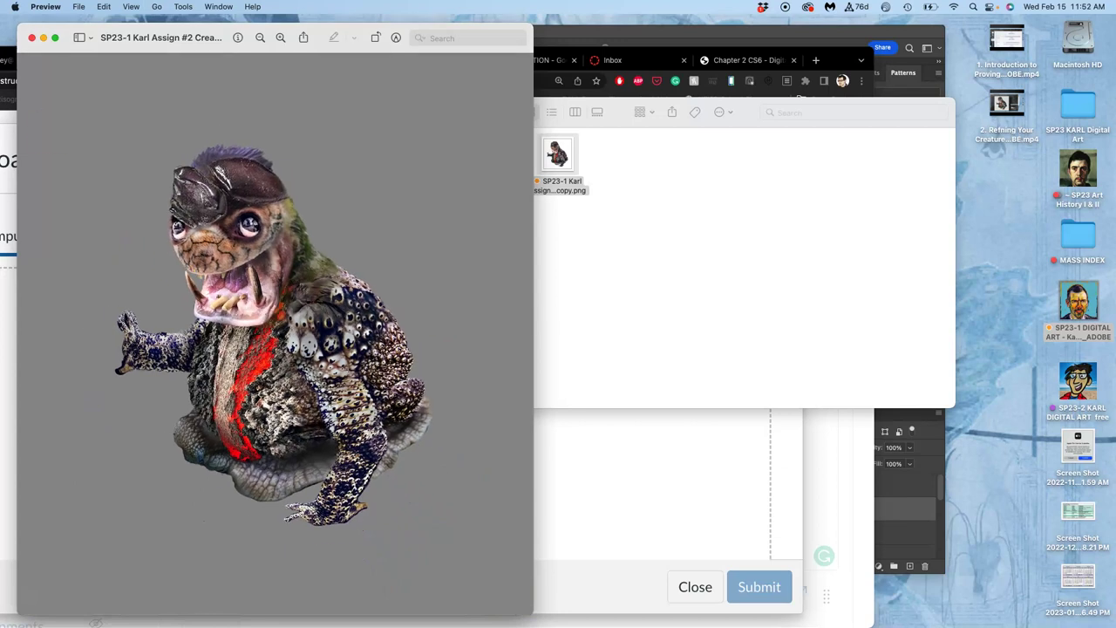
{"action": "left_click", "coordinate": [30, 38]}
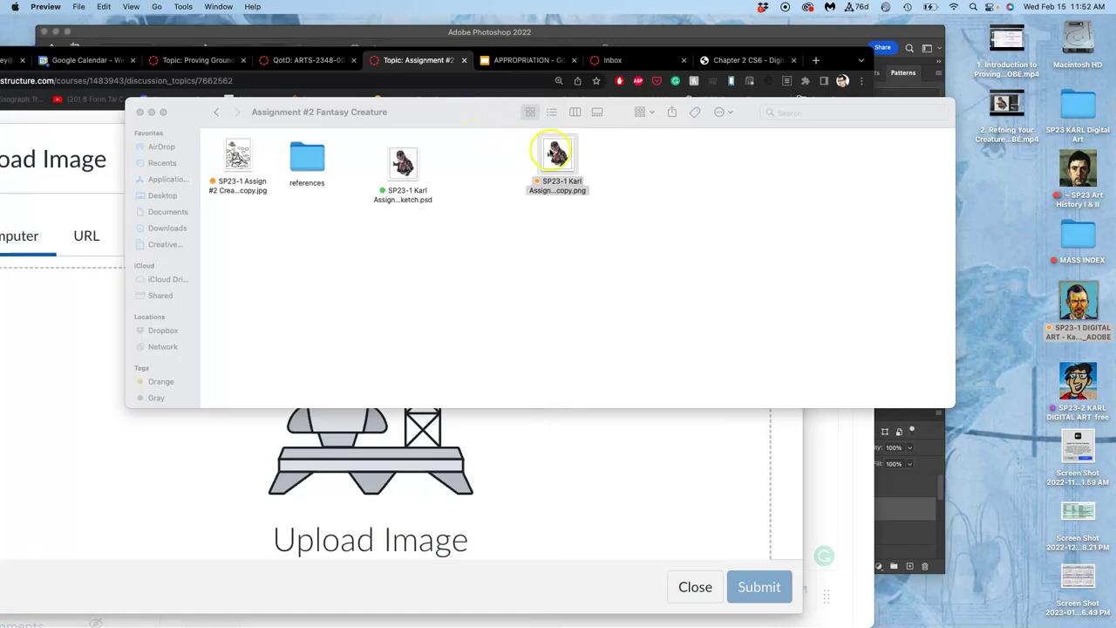
Upload the Creature Sketch copy PNG from the folder and insert it in the post below "Resubmission:".
{"action": "left_click_drag", "start_coordinate": [555, 157], "coordinate": [406, 428]}
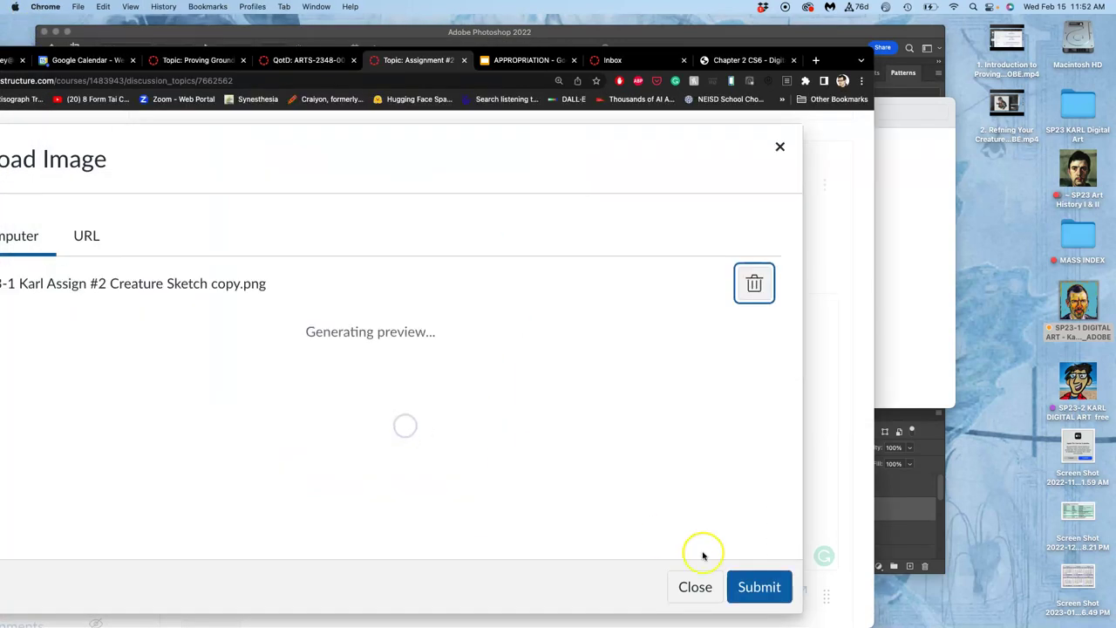
{"action": "left_click", "coordinate": [756, 590]}
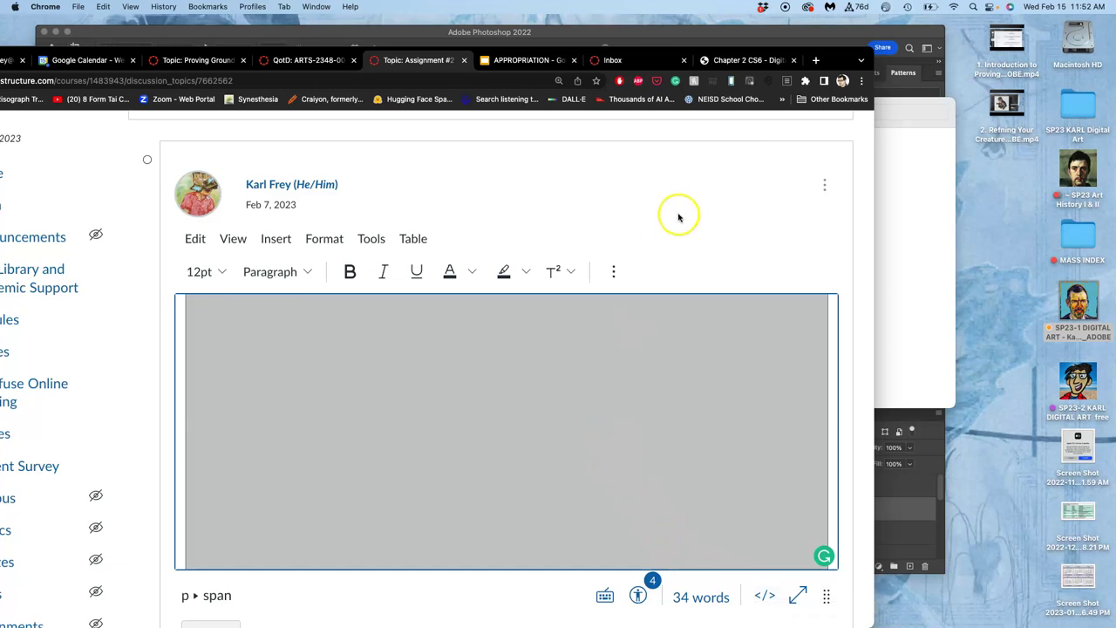
{"action": "scroll", "coordinate": [679, 217], "scroll_direction": "down", "scroll_amount": 3}
{"action": "scroll", "coordinate": [658, 294], "scroll_direction": "up", "scroll_amount": 2}
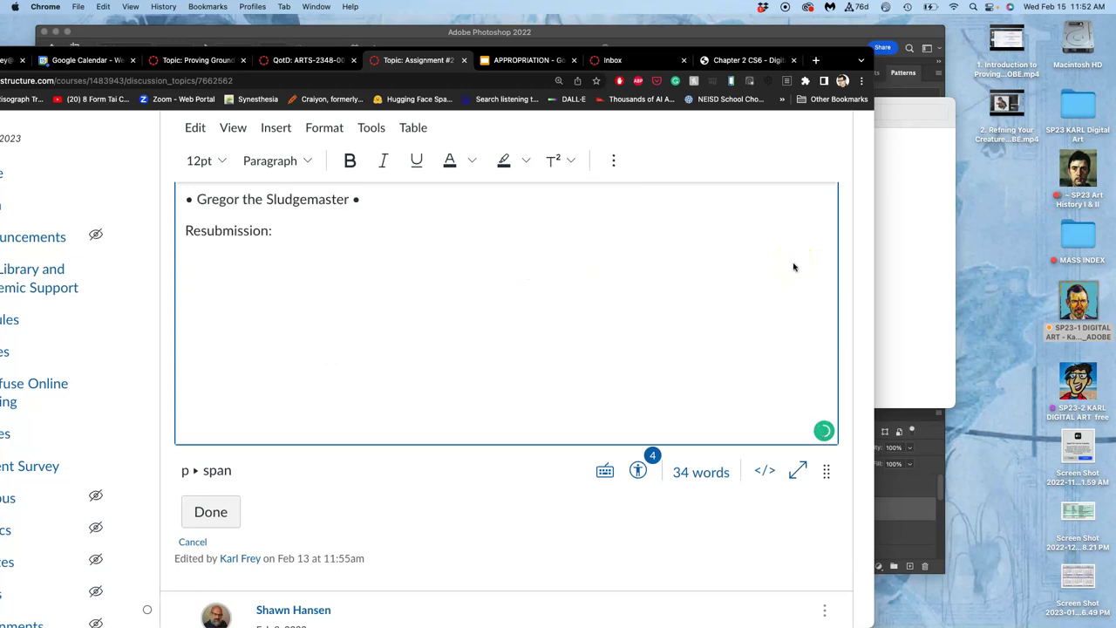
Shrink the inserted resubmission image proportionally to about two thirds of its width.
{"action": "left_click", "coordinate": [612, 336]}
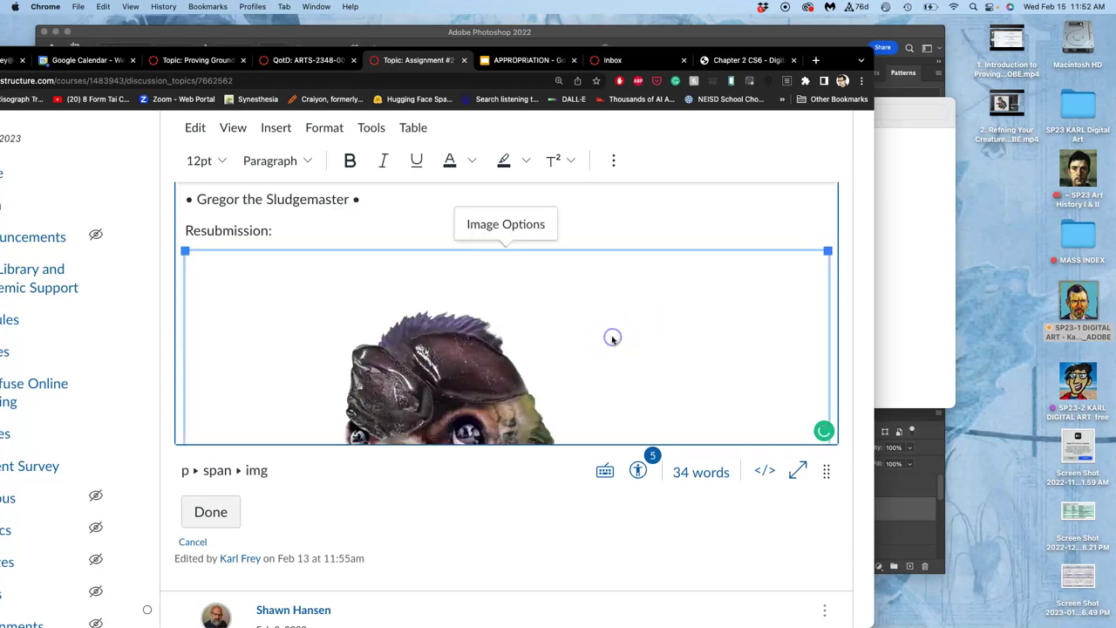
{"action": "left_click_drag", "start_coordinate": [826, 252], "coordinate": [668, 241]}
{"action": "left_click", "coordinate": [639, 279]}
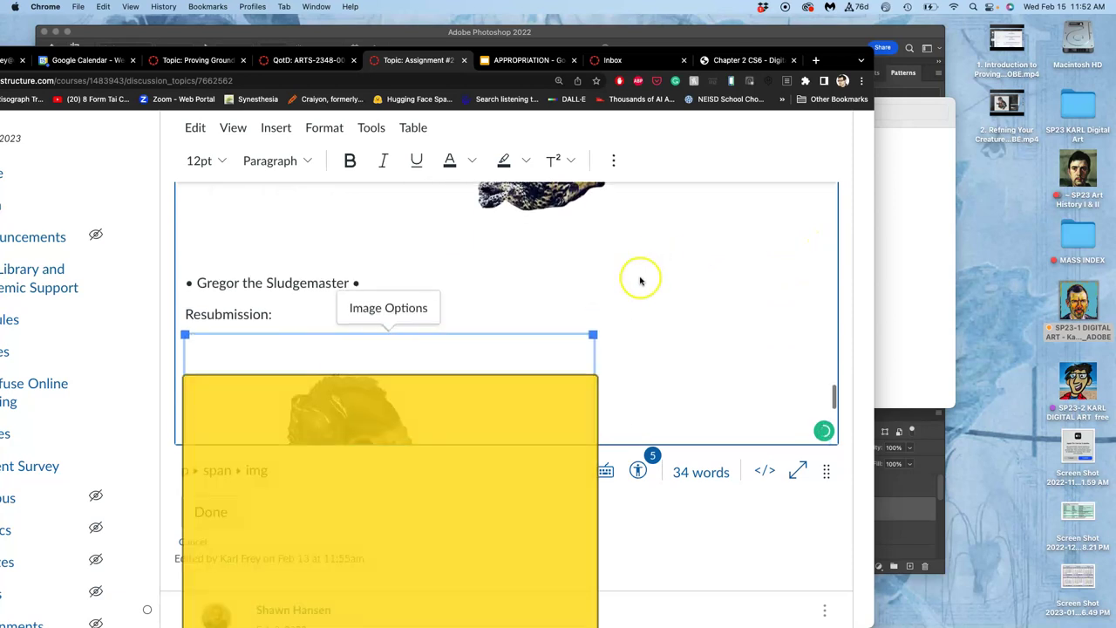
Reduce the size of the earlier Finished Composite Creature image and of the sketch image directly above it.
{"action": "scroll", "coordinate": [639, 279], "scroll_direction": "up", "scroll_amount": 3}
{"action": "left_click", "coordinate": [454, 391]}
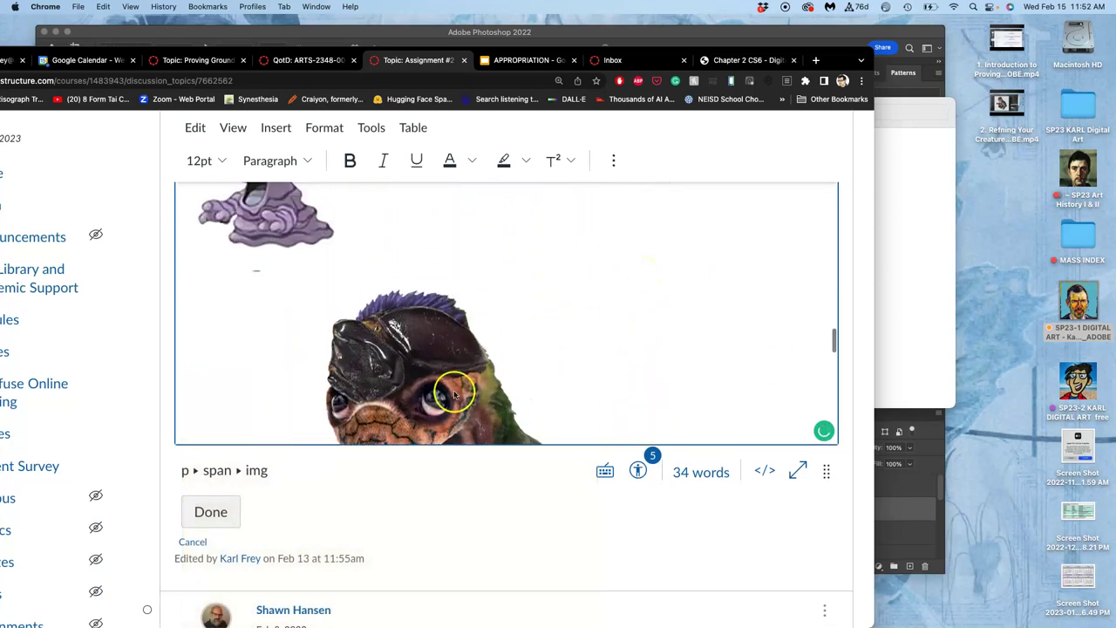
{"action": "left_click", "coordinate": [709, 273]}
{"action": "scroll", "coordinate": [709, 273], "scroll_direction": "up", "scroll_amount": 1}
{"action": "scroll", "coordinate": [708, 273], "scroll_direction": "up", "scroll_amount": 5}
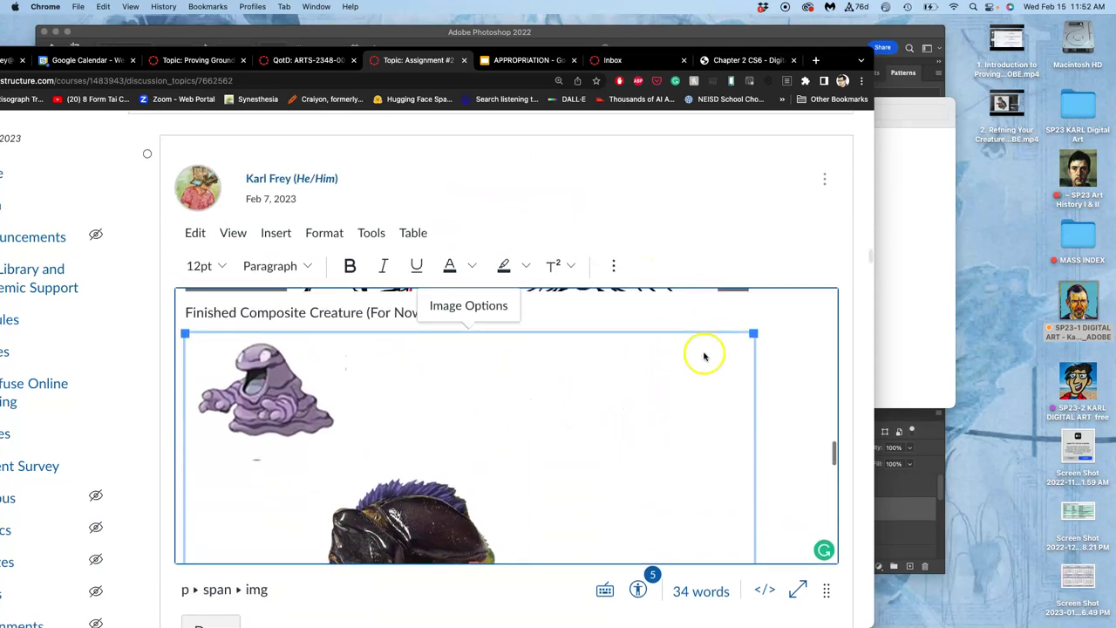
{"action": "left_click_drag", "start_coordinate": [754, 371], "coordinate": [664, 369]}
{"action": "left_click", "coordinate": [664, 368]}
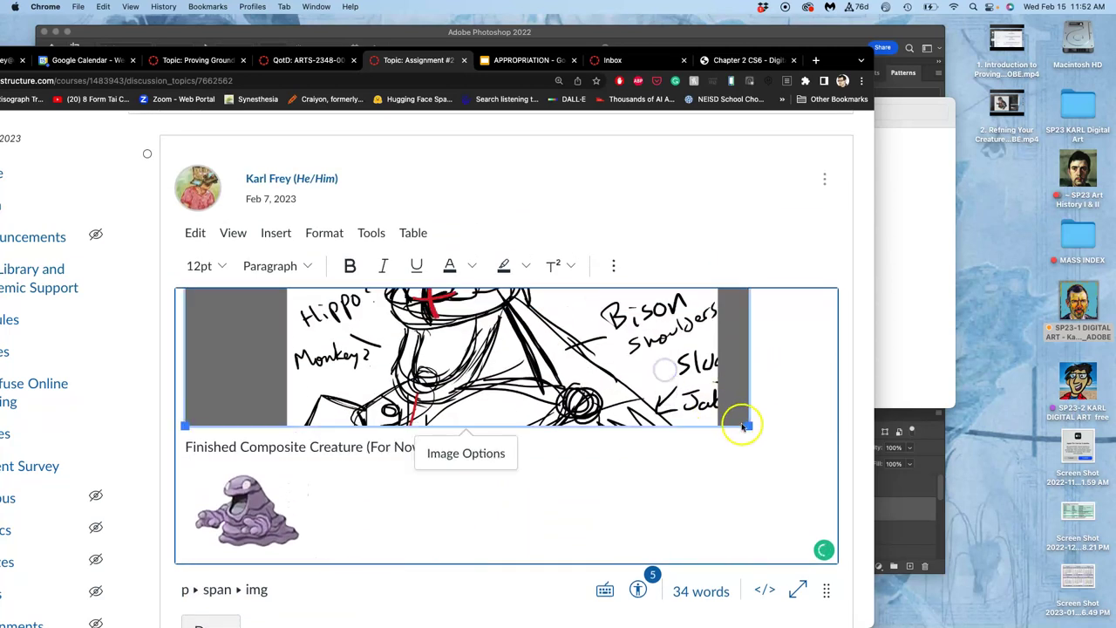
{"action": "mouse_move", "coordinate": [747, 425]}
{"action": "left_mouse_down"}
{"action": "mouse_move", "coordinate": [661, 390]}
{"action": "mouse_move", "coordinate": [667, 409]}
{"action": "left_mouse_up"}
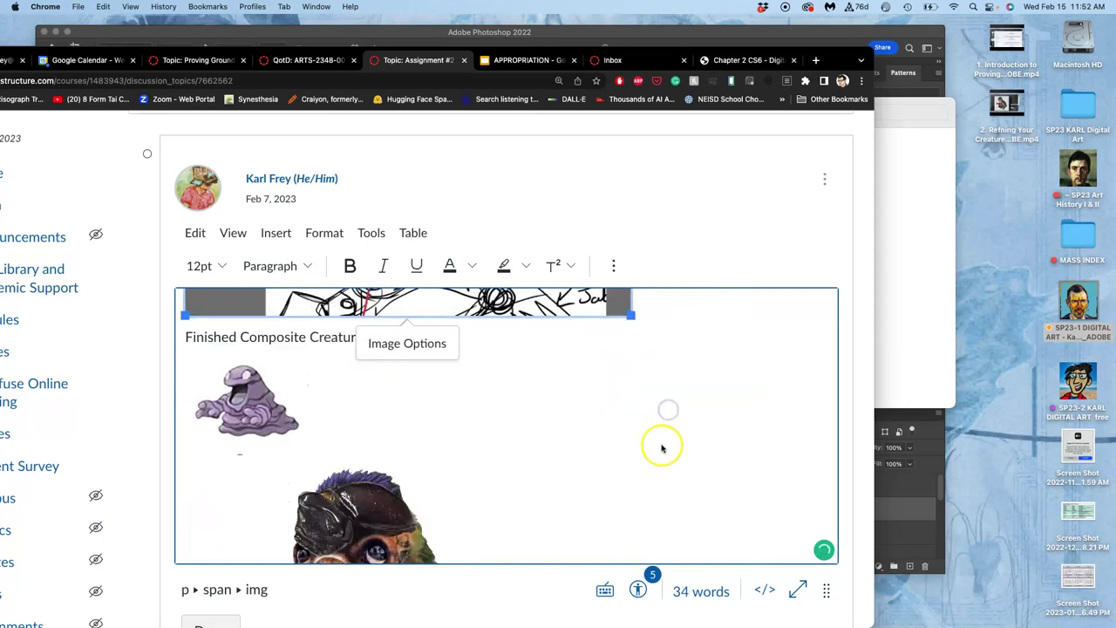
Enlarge the resubmission creature image at the end of the post slightly.
{"action": "scroll", "coordinate": [661, 448], "scroll_direction": "down", "scroll_amount": 10}
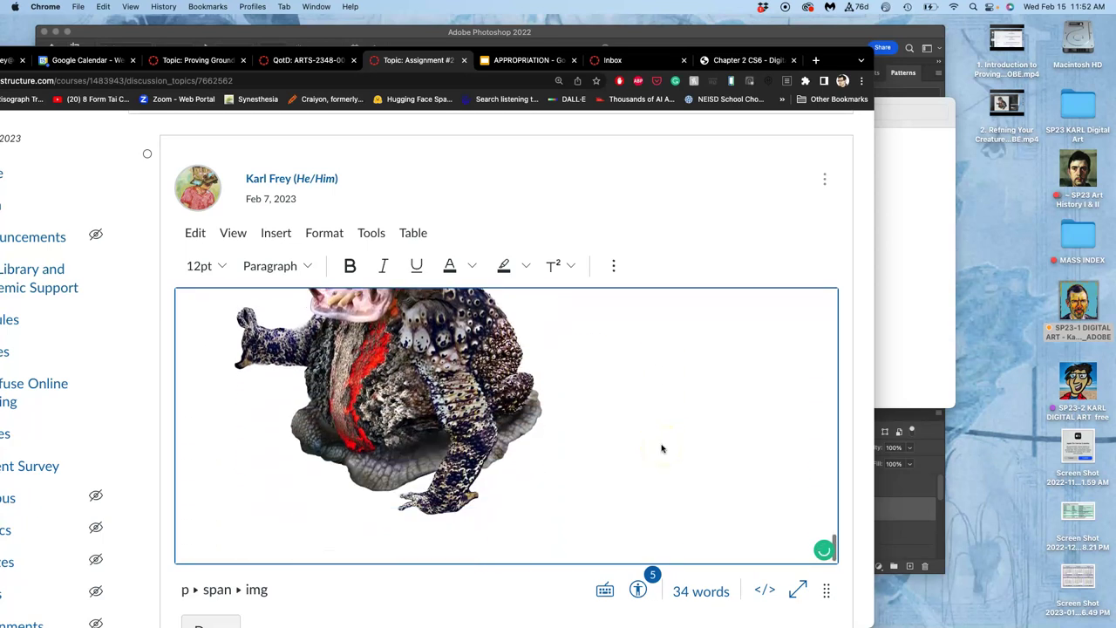
{"action": "left_click", "coordinate": [543, 437]}
{"action": "left_click_drag", "start_coordinate": [590, 549], "coordinate": [612, 565]}
Save the edited discussion post and review its published content.
{"action": "scroll", "coordinate": [489, 566], "scroll_direction": "down", "scroll_amount": 3}
{"action": "left_click", "coordinate": [223, 521]}
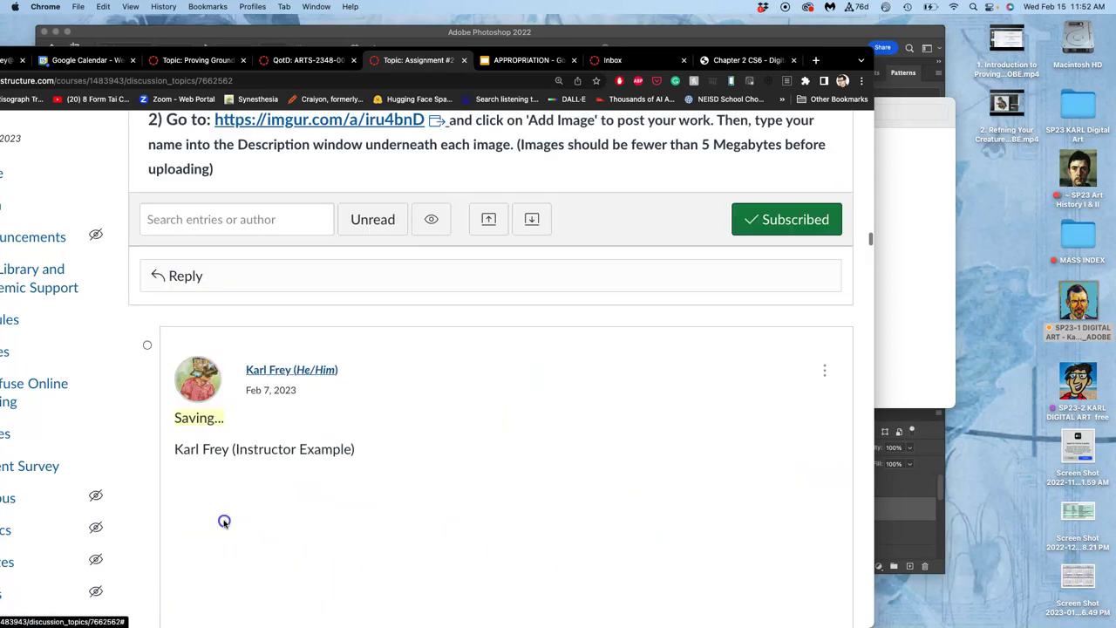
{"action": "scroll", "coordinate": [530, 443], "scroll_direction": "down", "scroll_amount": 12}
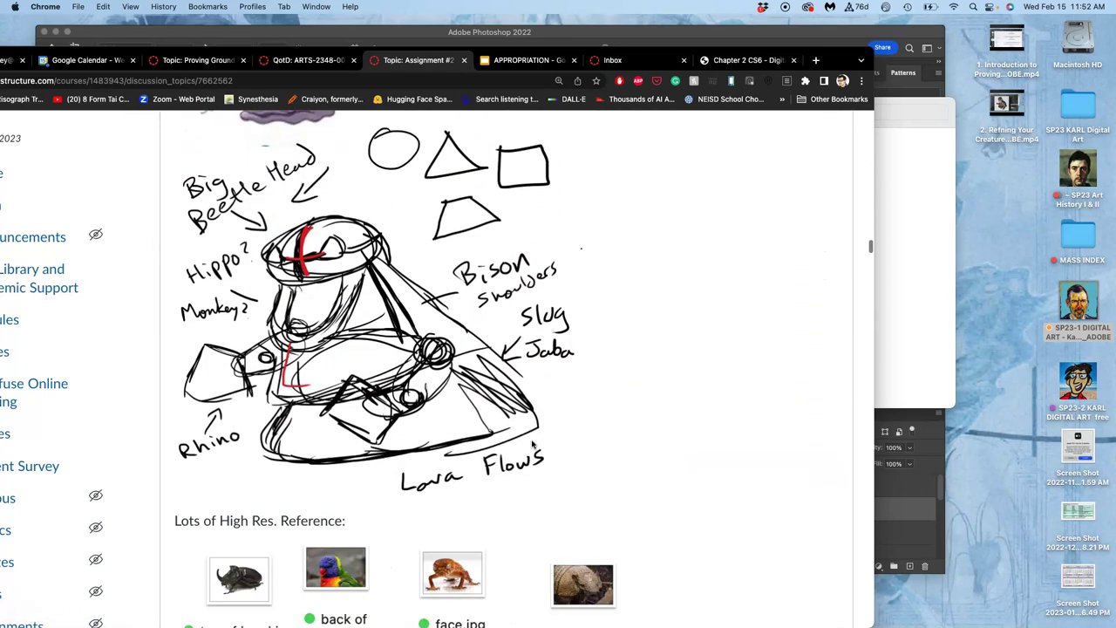
Review the published Assignment #2 post from the labelled creature sketch down to the resubmission image.
{"action": "scroll", "coordinate": [531, 443], "scroll_direction": "down", "scroll_amount": 10}
{"action": "left_click", "coordinate": [512, 349]}
{"action": "scroll", "coordinate": [489, 392], "scroll_direction": "down", "scroll_amount": 5}
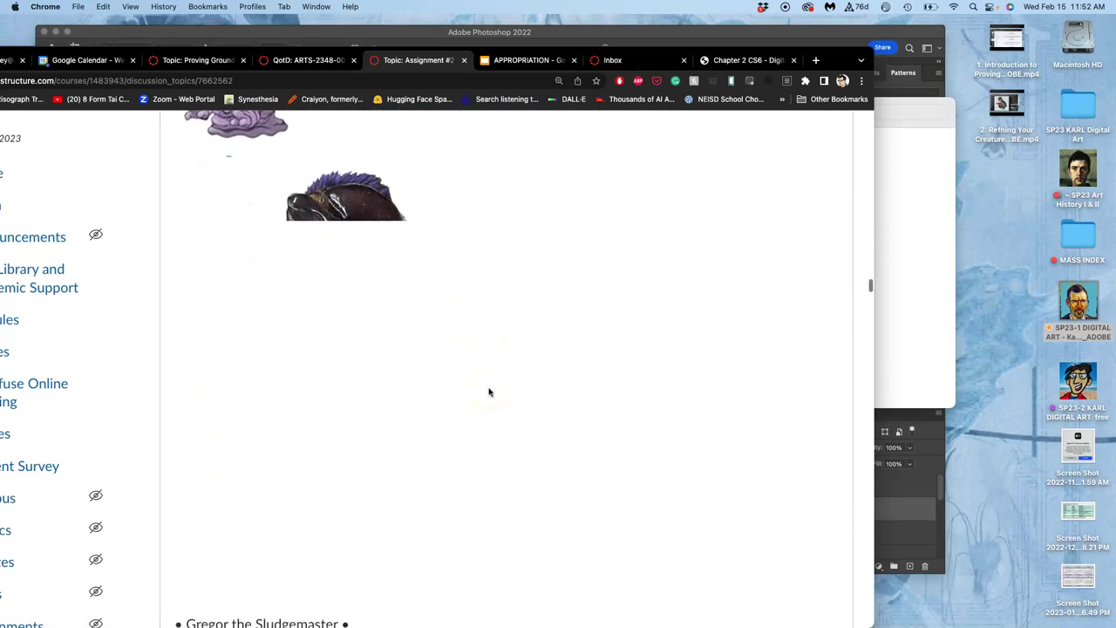
{"action": "scroll", "coordinate": [489, 392], "scroll_direction": "down", "scroll_amount": 10}
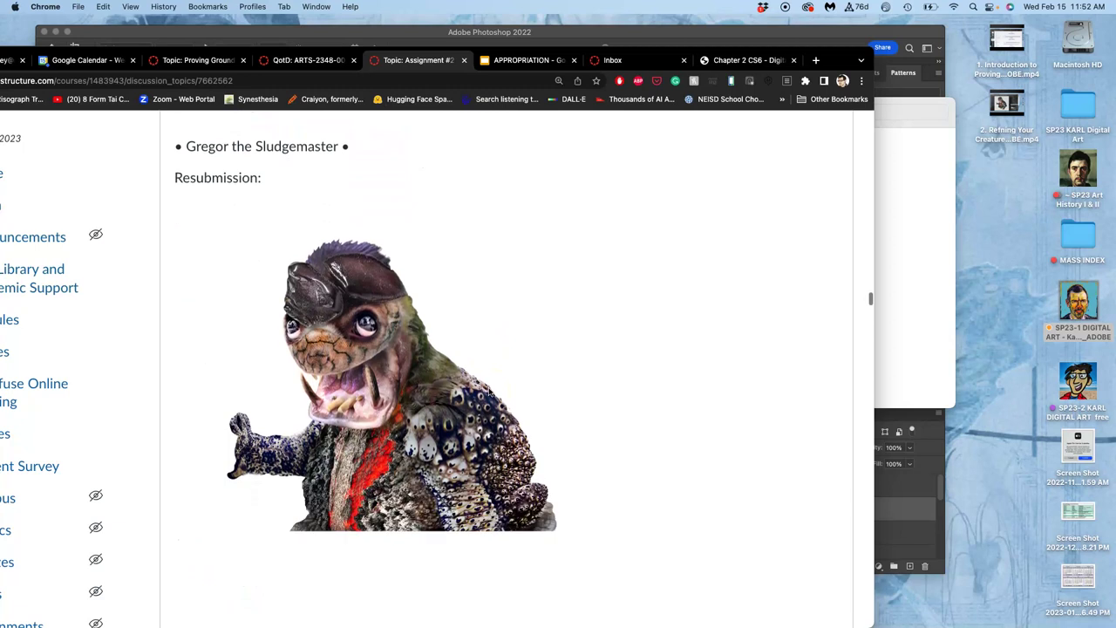
{"action": "scroll", "coordinate": [489, 391], "scroll_direction": "down", "scroll_amount": 2}
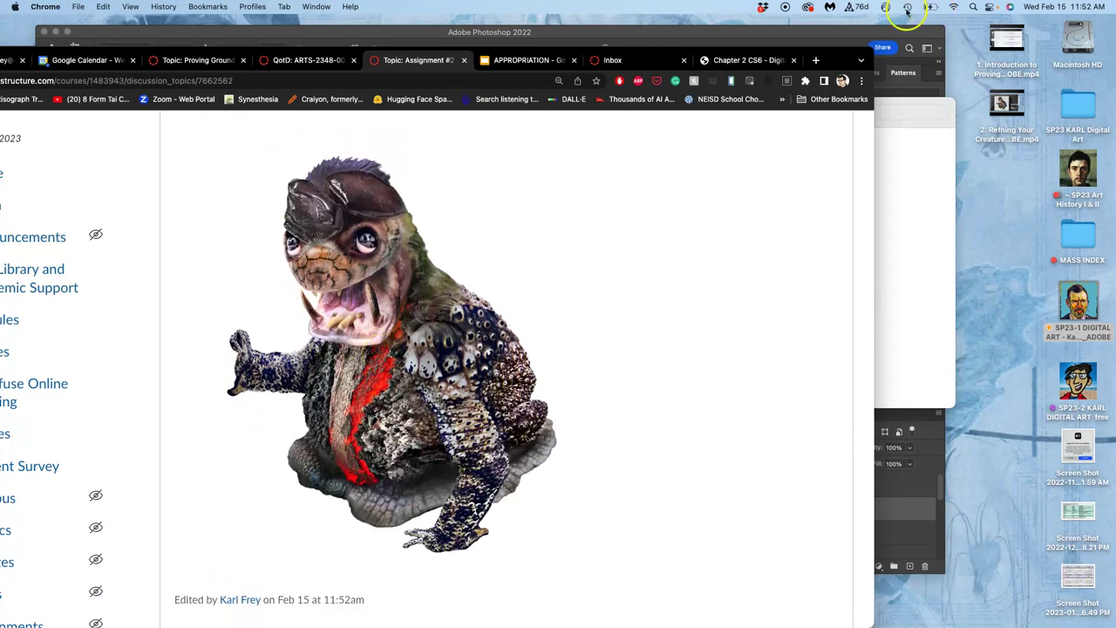
Start a new Canvas Inbox message for the course ARTS-2348-002.
{"action": "left_click_drag", "start_coordinate": [837, 60], "coordinate": [956, 59]}
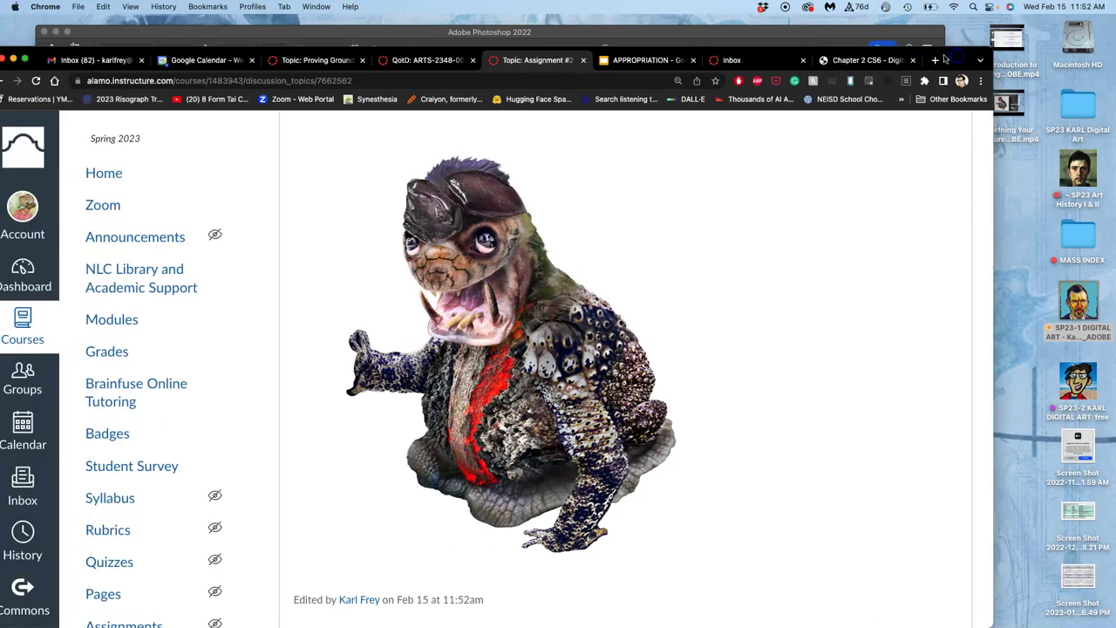
{"action": "left_click", "coordinate": [757, 61]}
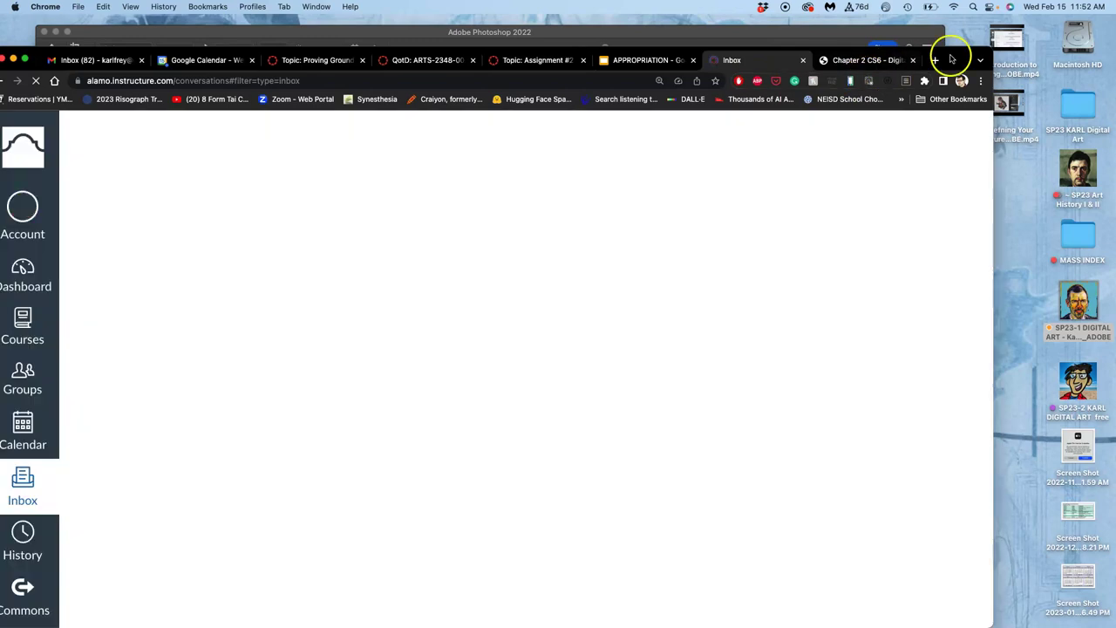
{"action": "left_click_drag", "start_coordinate": [955, 58], "coordinate": [998, 52]}
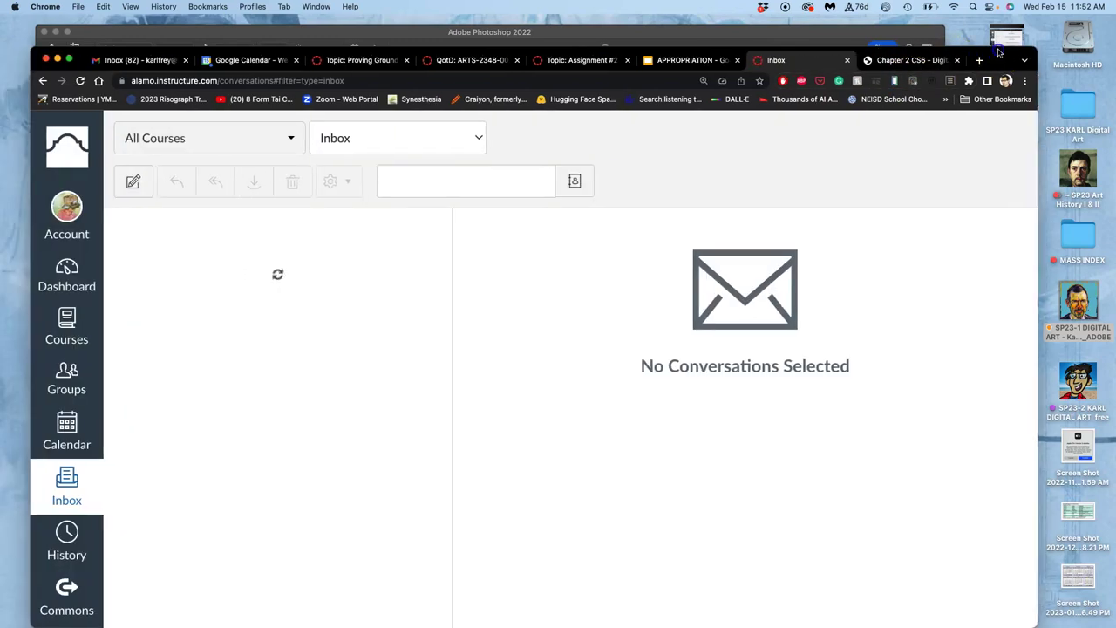
{"action": "left_click", "coordinate": [143, 182]}
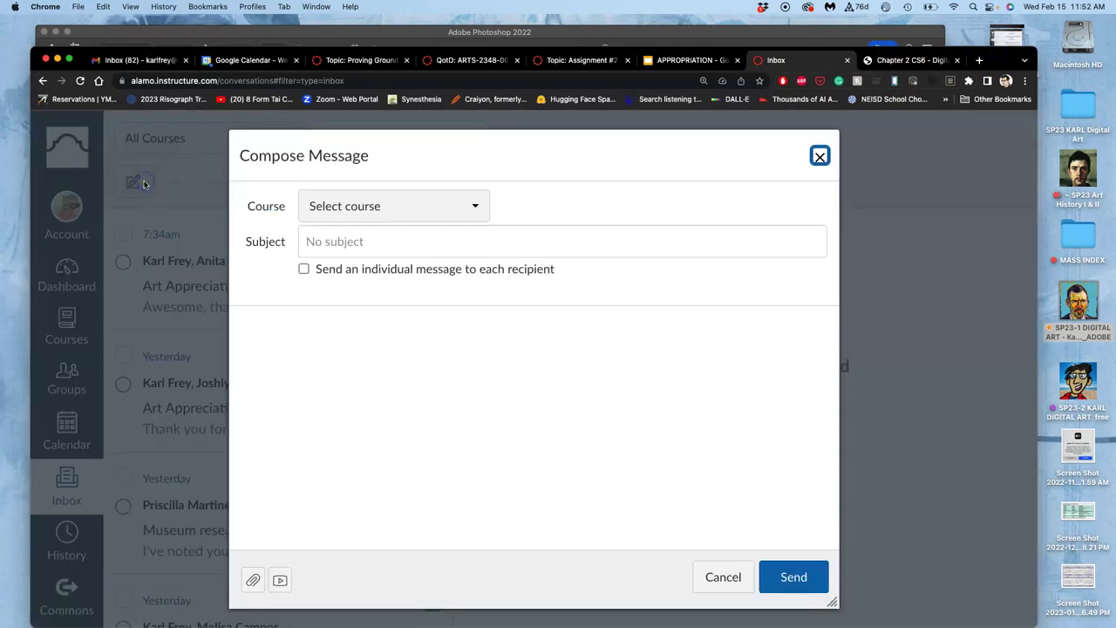
{"action": "left_click", "coordinate": [394, 209]}
{"action": "left_click", "coordinate": [377, 269]}
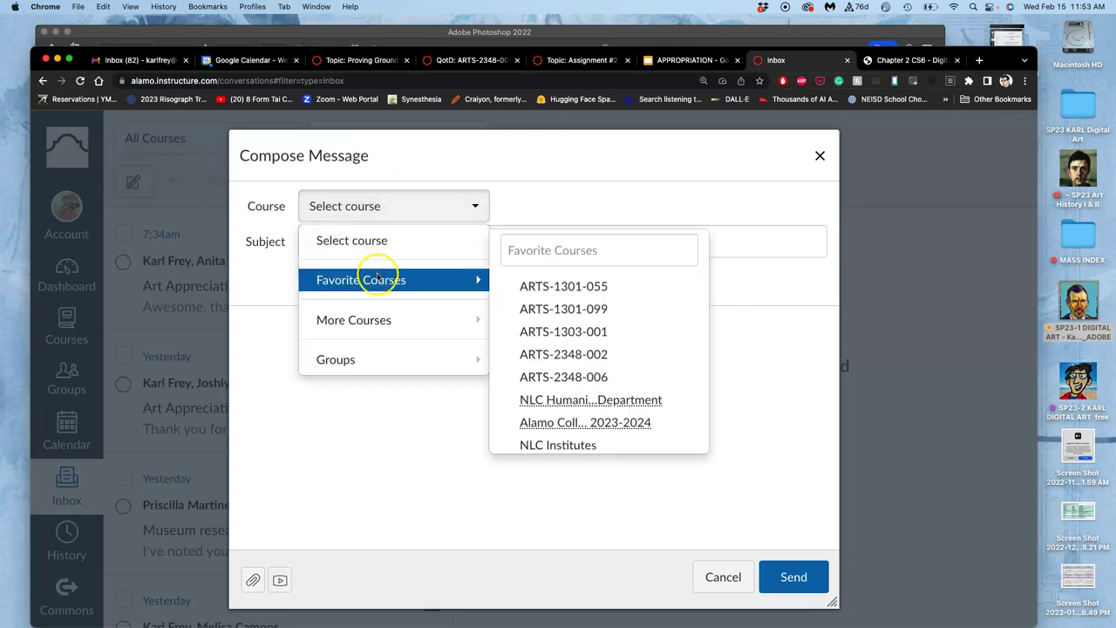
{"action": "left_click", "coordinate": [523, 353]}
Address the message to the instructor and give it the subject "Resubmission Assign #2".
{"action": "left_click", "coordinate": [334, 246]}
{"action": "type", "text": "kar"}
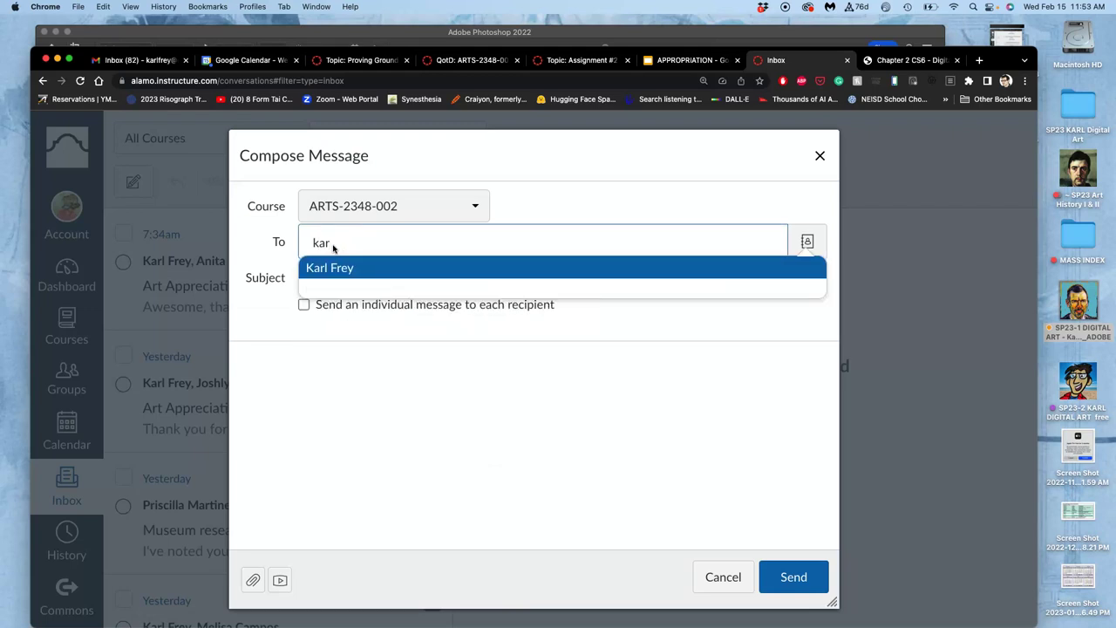
{"action": "left_click", "coordinate": [313, 267]}
{"action": "left_click", "coordinate": [322, 277]}
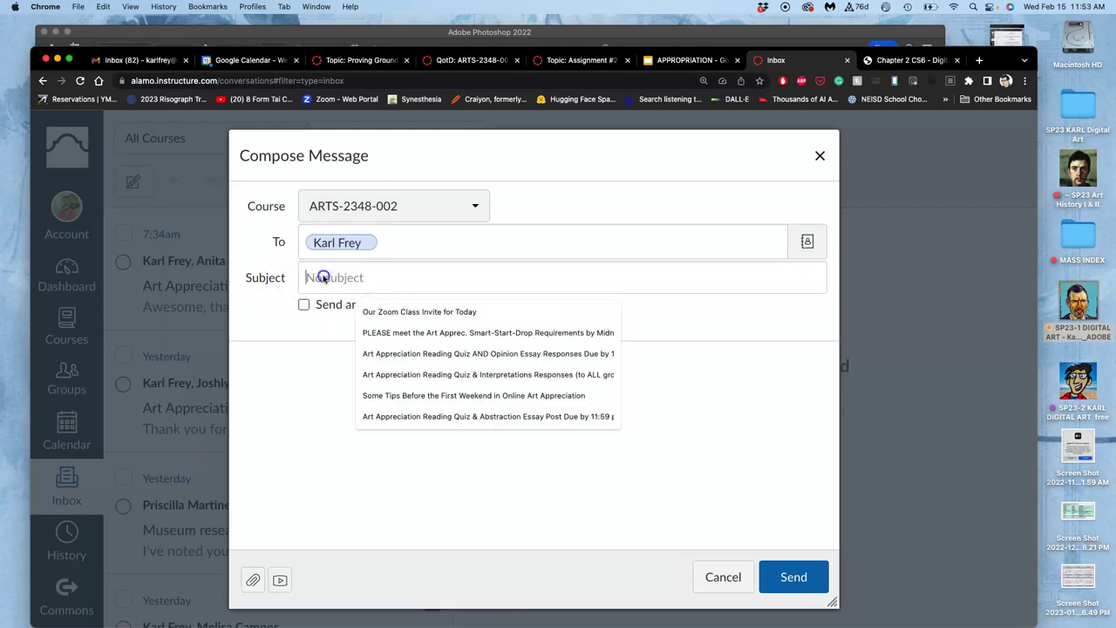
{"action": "type", "text": "Resubmission Assign #2"}
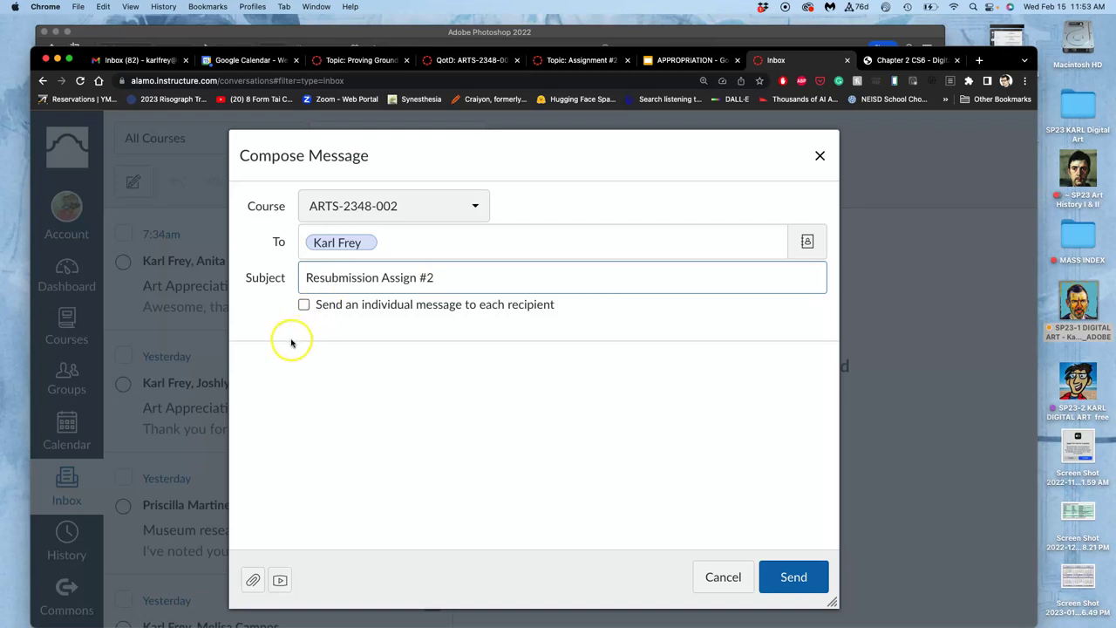
Write "I resubmitted Assignment #2. Please look at it." with a first-name signature, send the message and reload the inbox.
{"action": "left_click", "coordinate": [315, 356]}
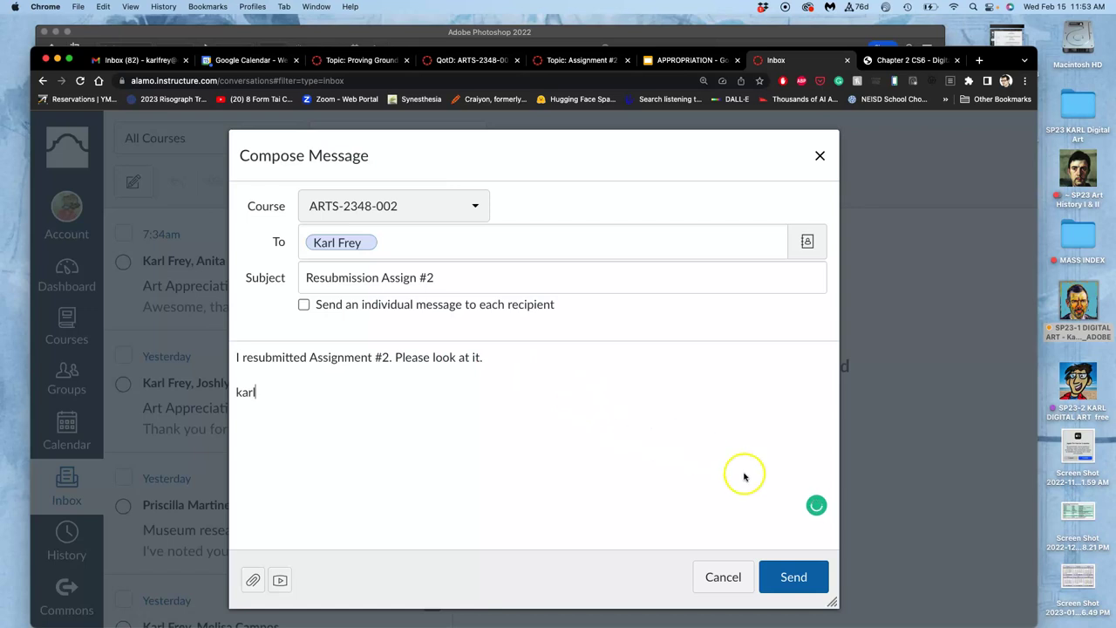
{"action": "left_click", "coordinate": [783, 574]}
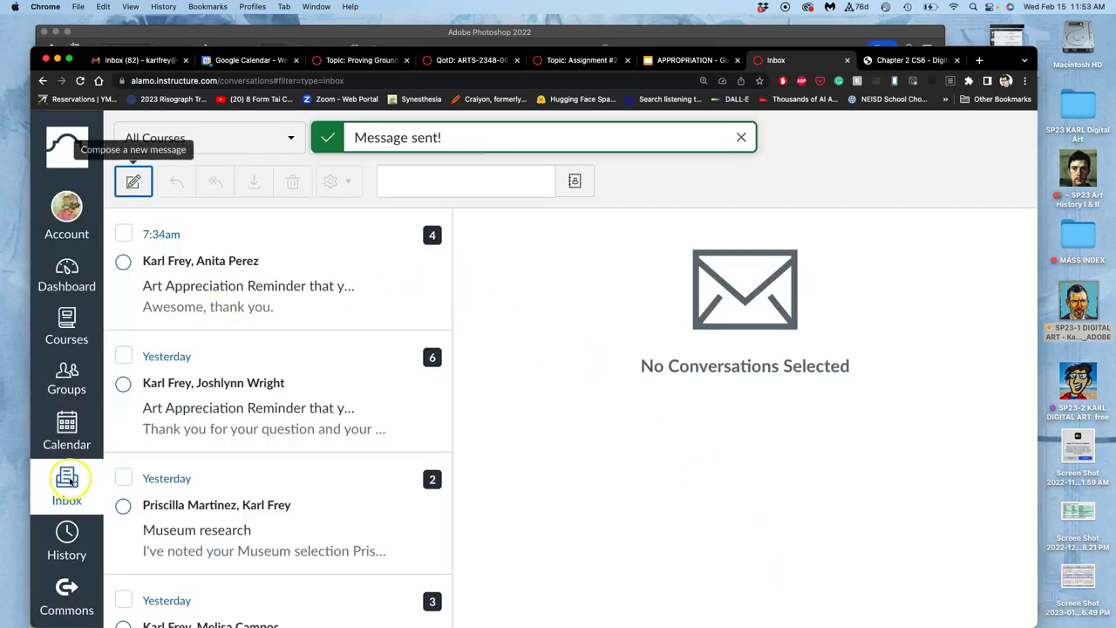
{"action": "left_click", "coordinate": [79, 80]}
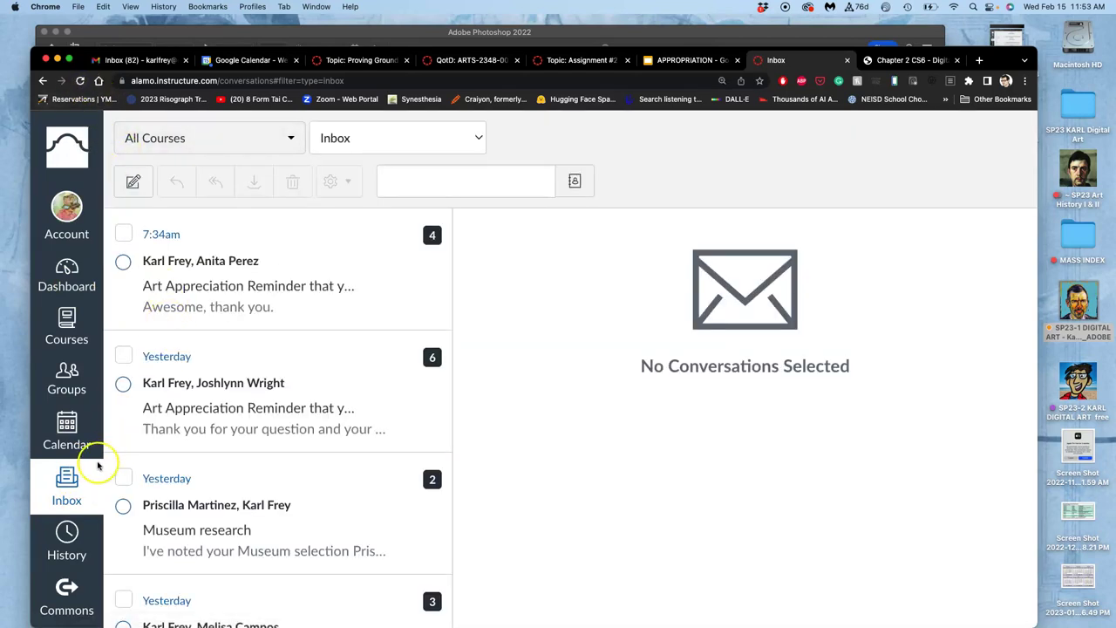
{"action": "left_click", "coordinate": [68, 484]}
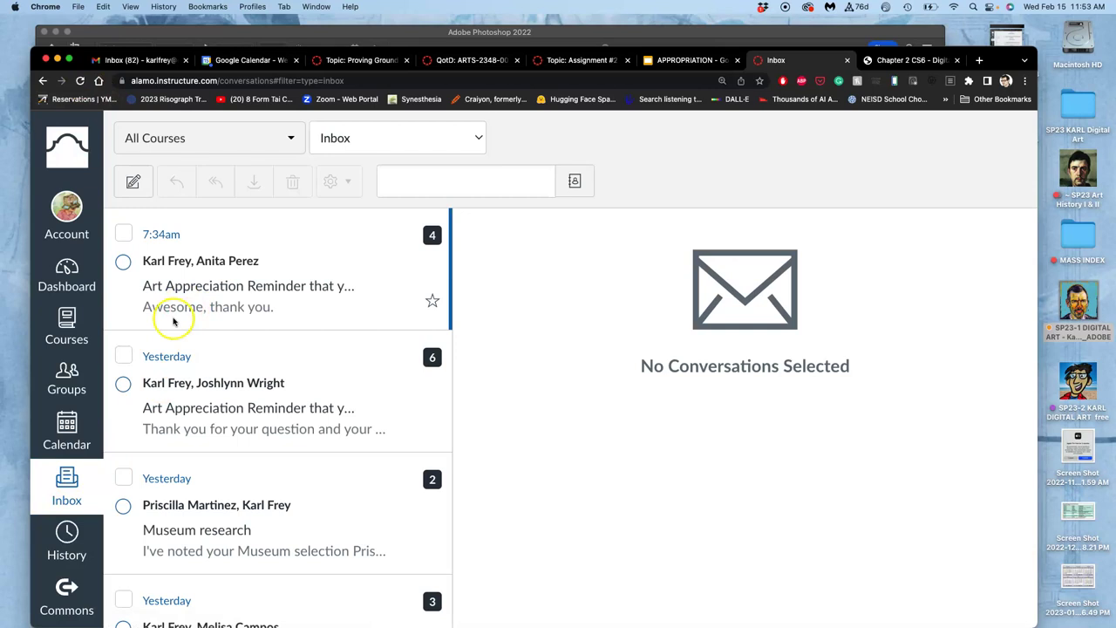
Look over the QotD #2 (Copyright Protections) section of the course's QotD page.
{"action": "left_click", "coordinate": [701, 63]}
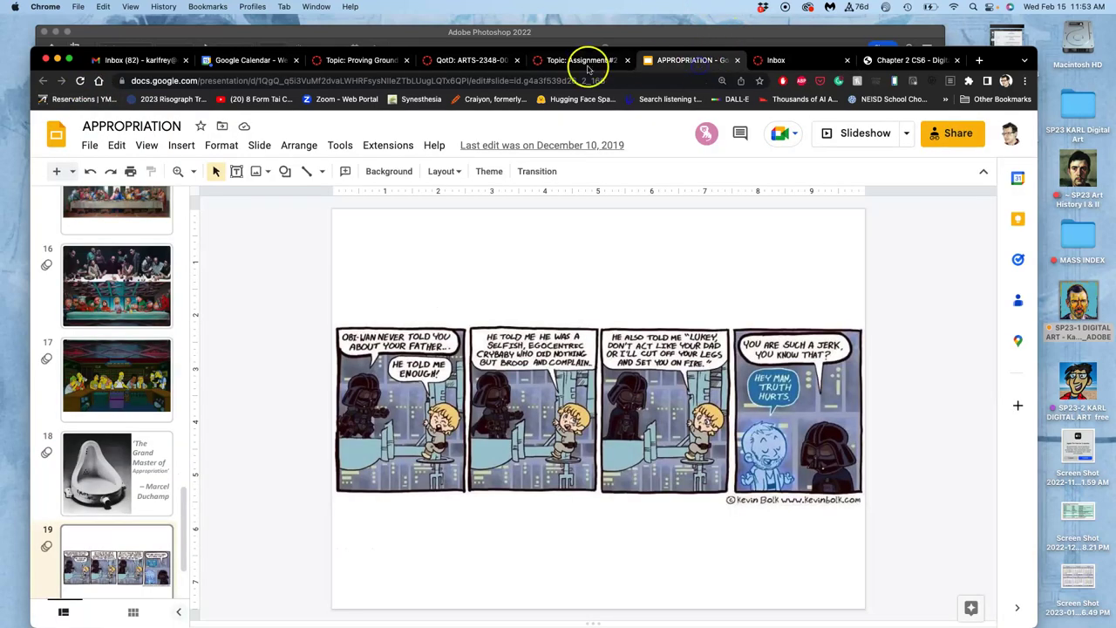
{"action": "left_click", "coordinate": [475, 65]}
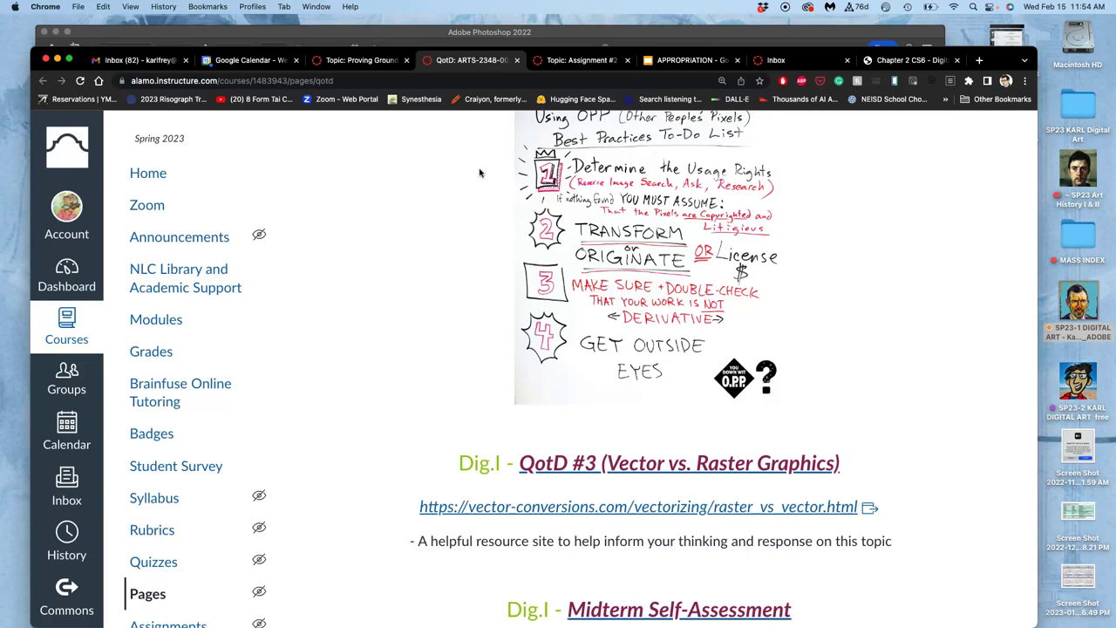
{"action": "scroll", "coordinate": [478, 173], "scroll_direction": "down", "scroll_amount": 5}
{"action": "scroll", "coordinate": [478, 173], "scroll_direction": "up", "scroll_amount": 7}
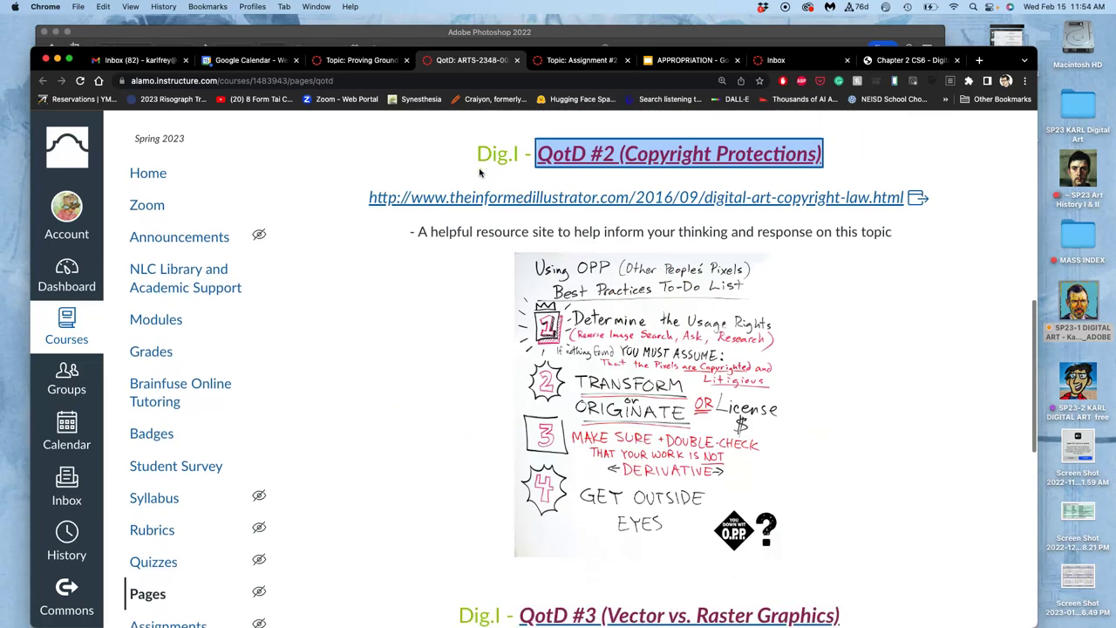
{"action": "left_click", "coordinate": [720, 85]}
Examine the earlier finished composite creature image in the Assignment #2 discussion post.
{"action": "left_click", "coordinate": [590, 62]}
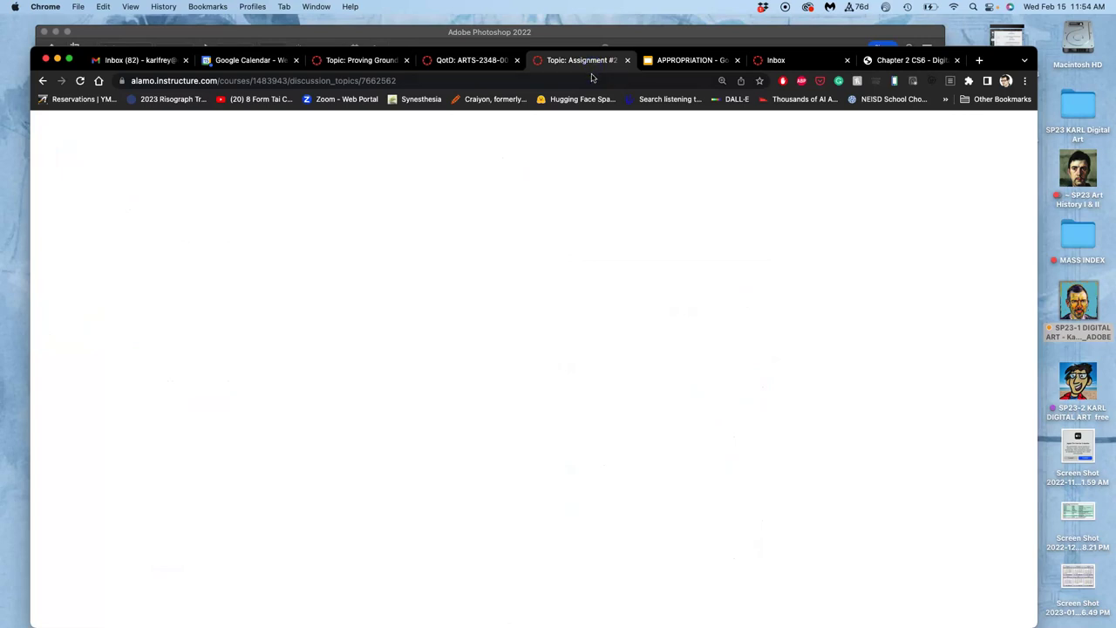
{"action": "scroll", "coordinate": [585, 287], "scroll_direction": "up", "scroll_amount": 4}
{"action": "scroll", "coordinate": [585, 288], "scroll_direction": "down", "scroll_amount": 5}
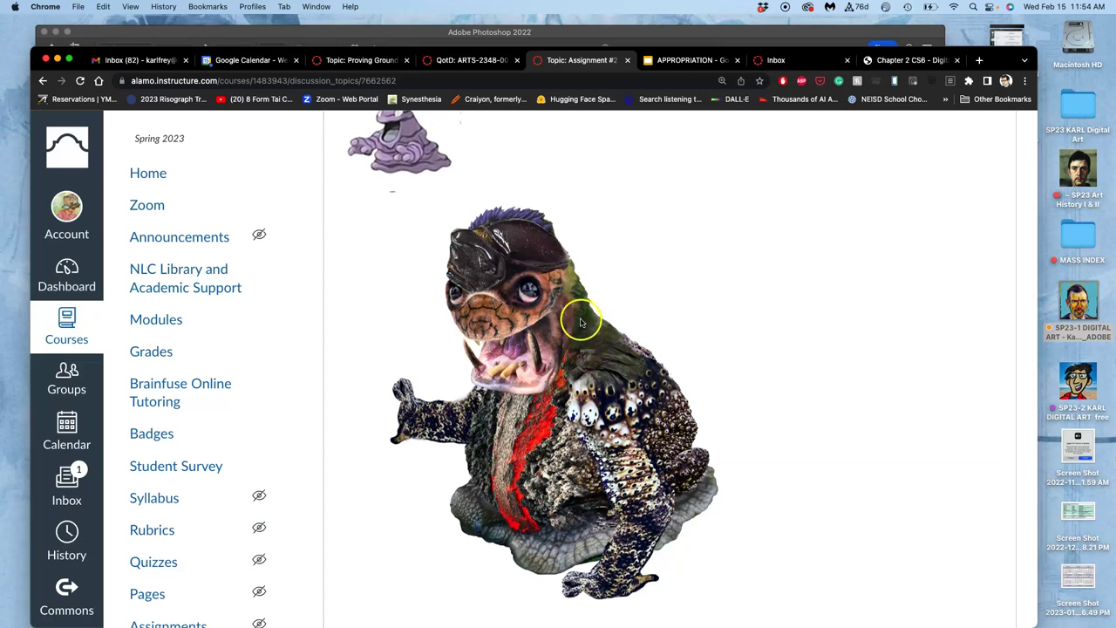
{"action": "scroll", "coordinate": [584, 336], "scroll_direction": "down", "scroll_amount": 2}
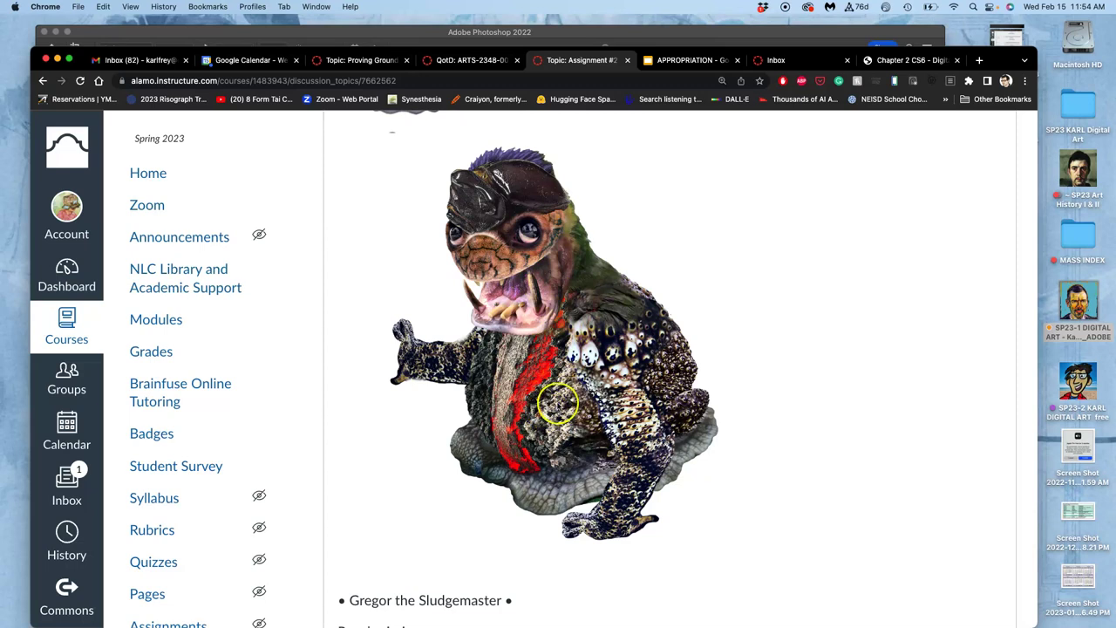
Return to the Canvas Inbox and reload it to check for new messages.
{"action": "right_click", "coordinate": [66, 477]}
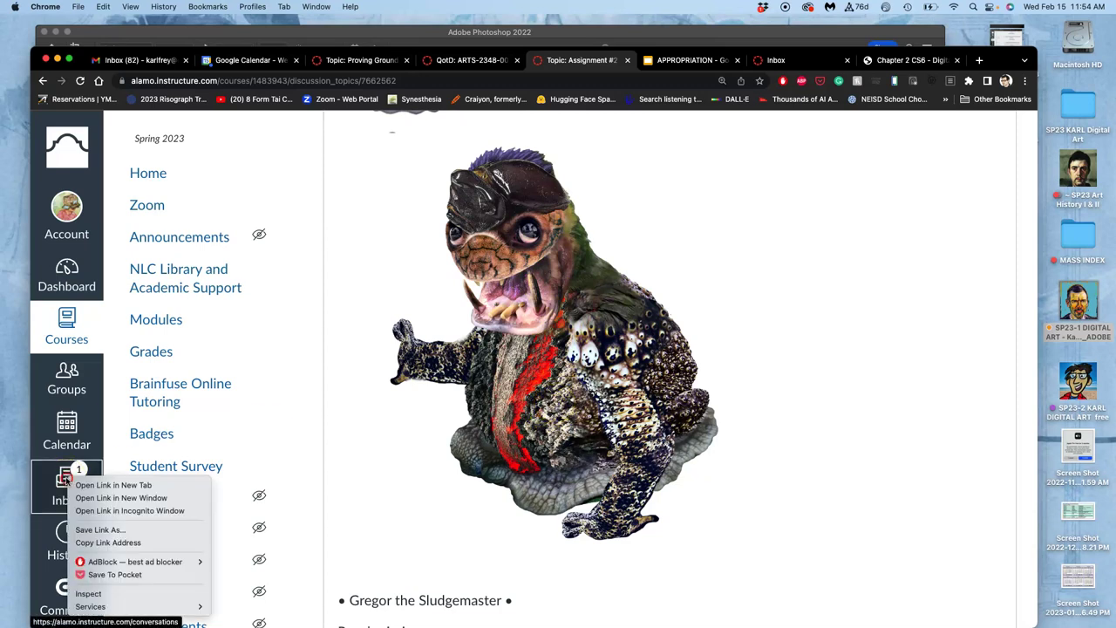
{"action": "left_click", "coordinate": [784, 62]}
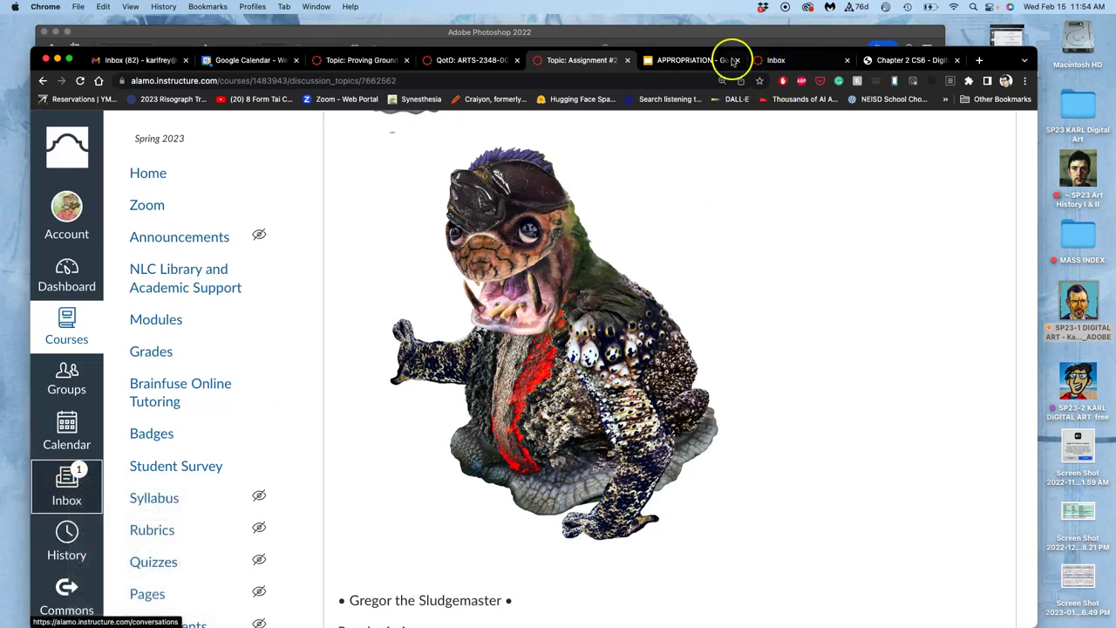
{"action": "left_click", "coordinate": [776, 57]}
{"action": "left_click", "coordinate": [80, 80]}
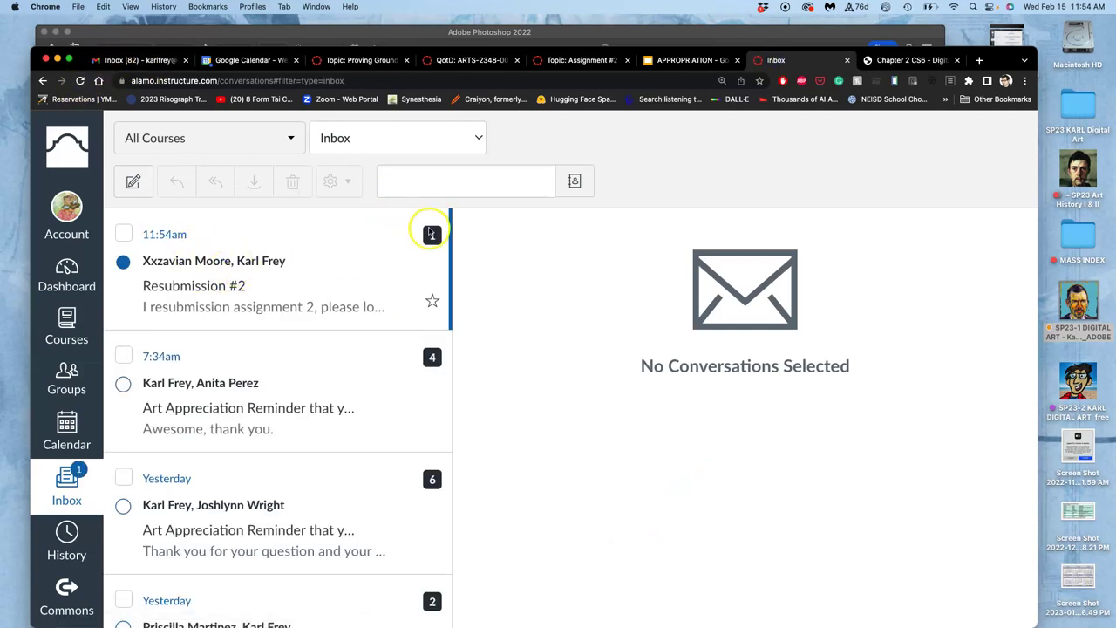
Go back to the Assignment #2 discussion and examine the resubmitted creature image at the end of the post.
{"action": "left_click", "coordinate": [470, 61]}
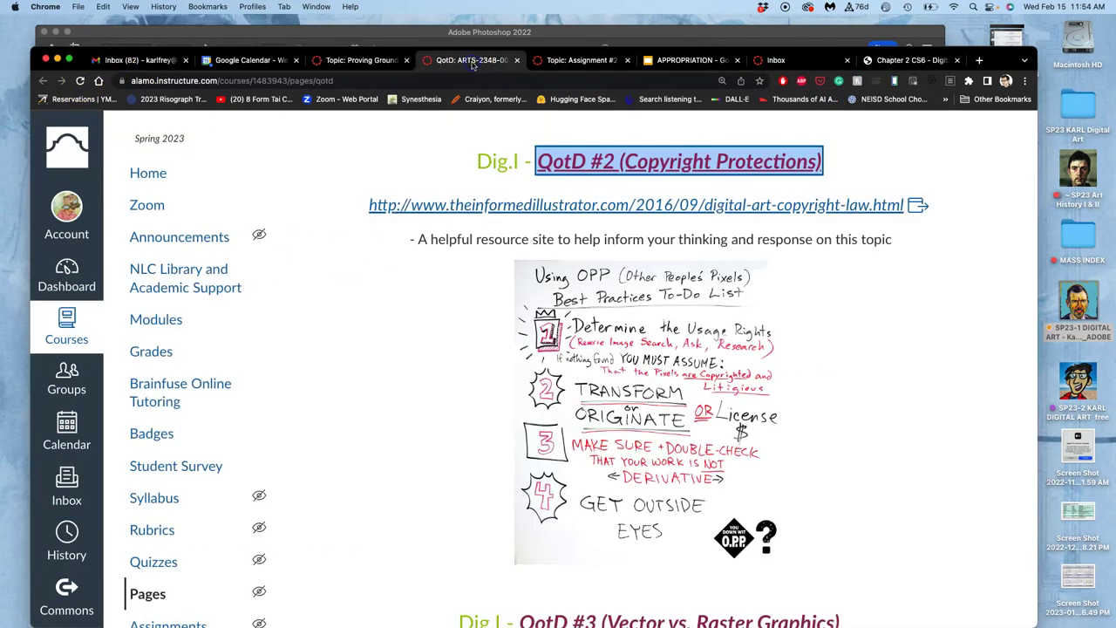
{"action": "left_click", "coordinate": [374, 61]}
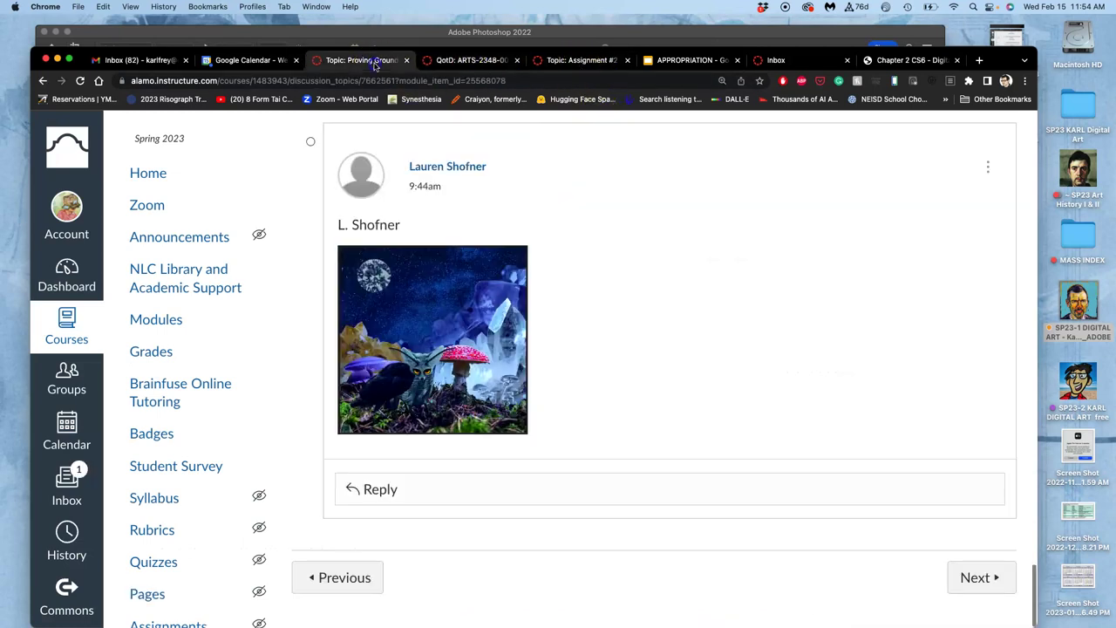
{"action": "left_click", "coordinate": [596, 63]}
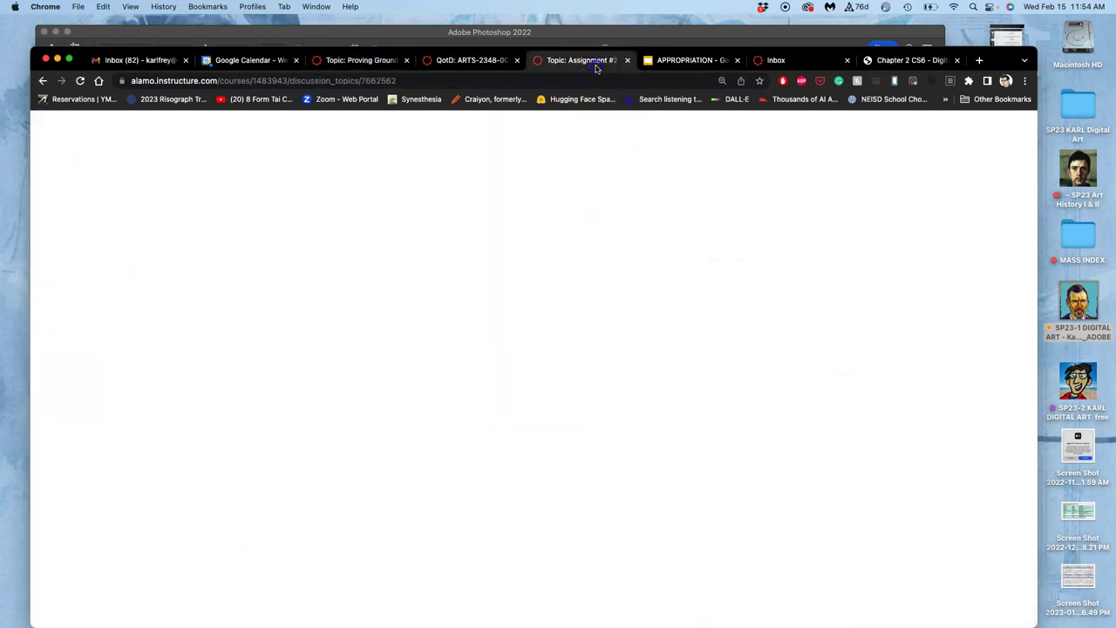
{"action": "scroll", "coordinate": [605, 349], "scroll_direction": "down", "scroll_amount": 5}
{"action": "scroll", "coordinate": [615, 386], "scroll_direction": "down", "scroll_amount": 5}
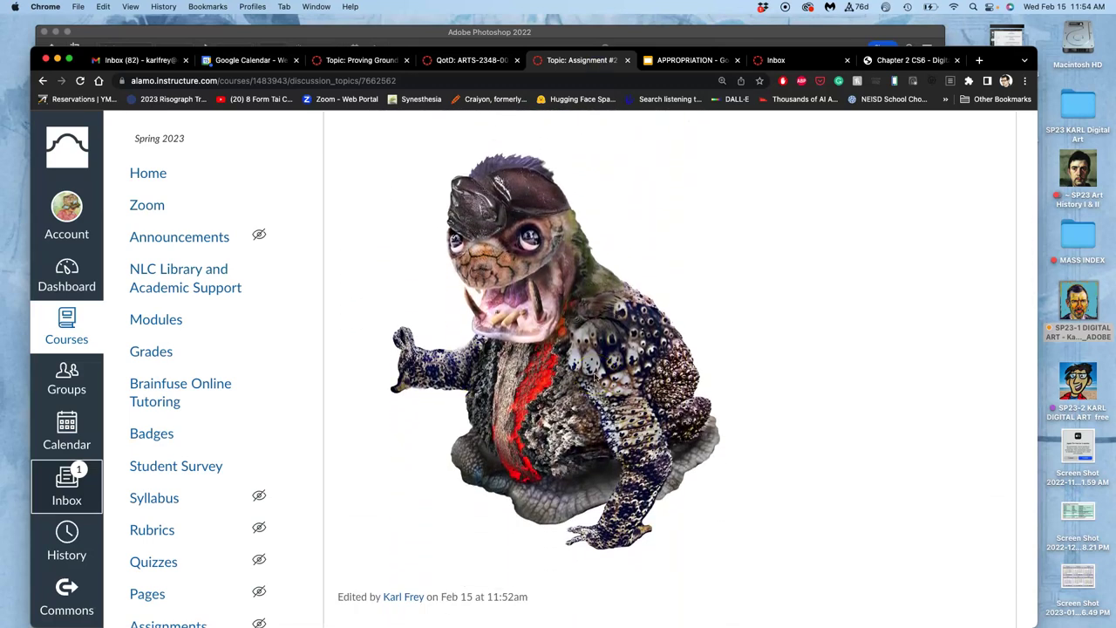
{"action": "scroll", "coordinate": [595, 376], "scroll_direction": "down", "scroll_amount": 2}
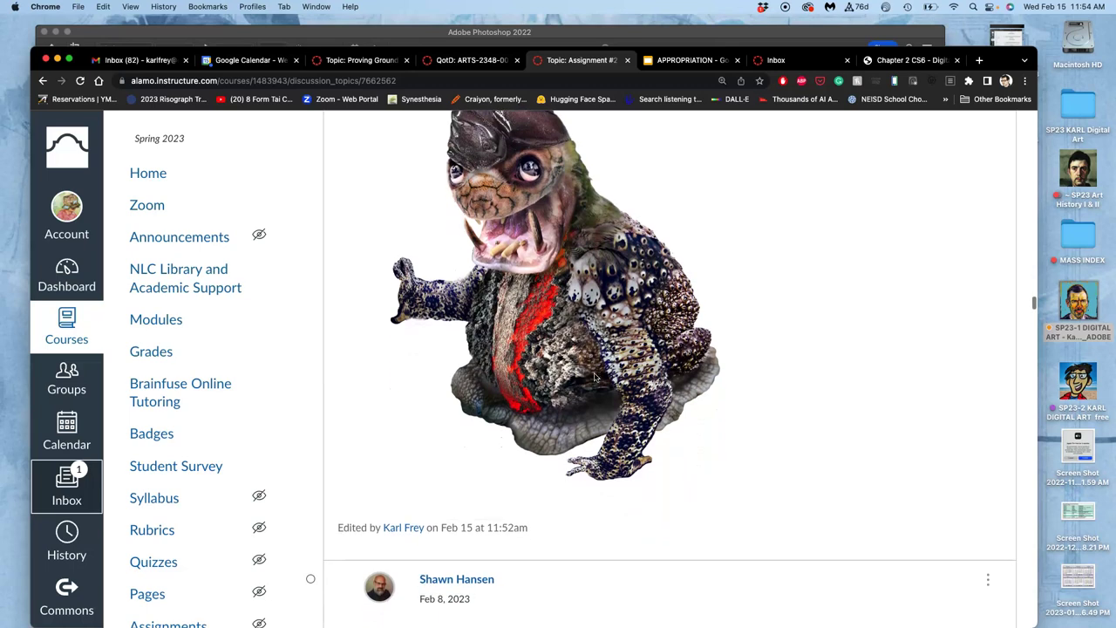
{"action": "scroll", "coordinate": [595, 376], "scroll_direction": "up", "scroll_amount": 2}
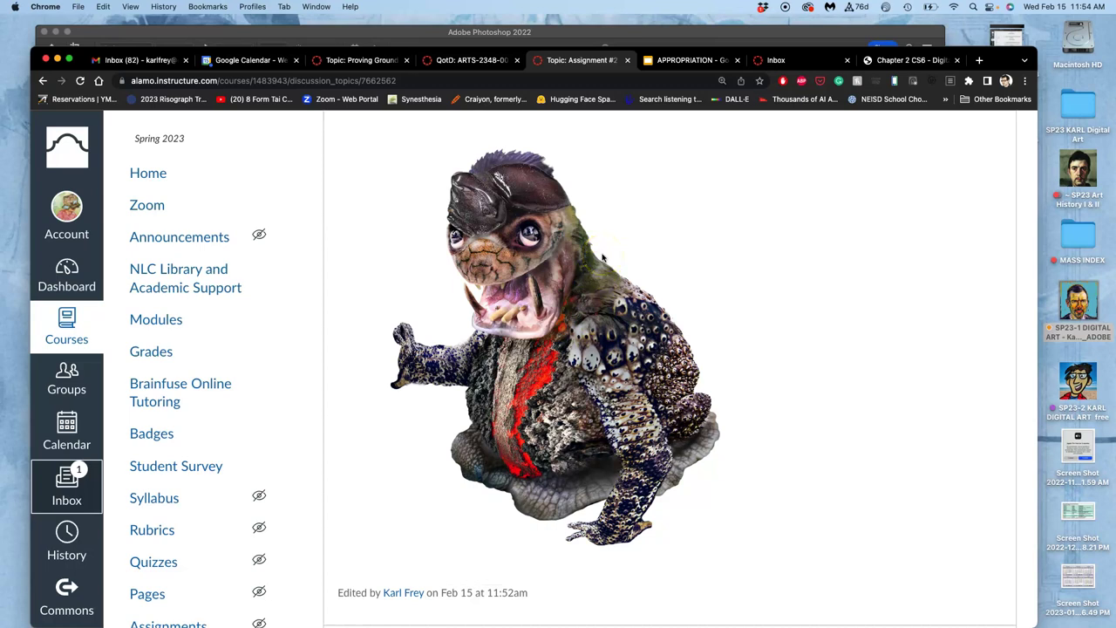
Read the Proving Ground #1 (Creaturescape) overview and directions through the resolution and analysis requirements, and minimize the browser window.
{"action": "left_click", "coordinate": [372, 61]}
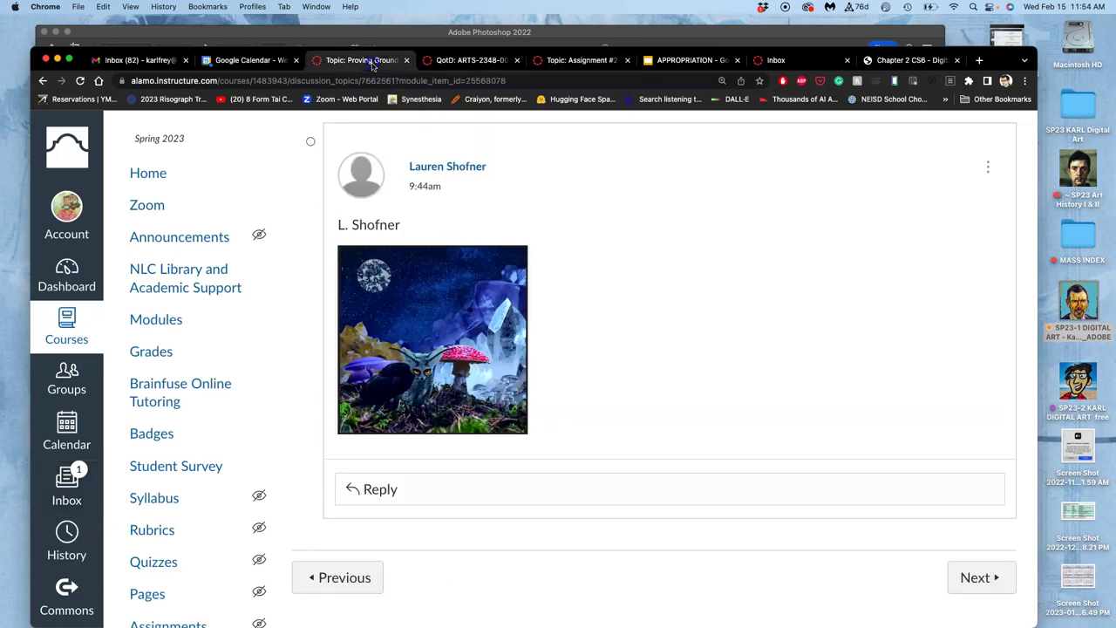
{"action": "scroll", "coordinate": [821, 319], "scroll_direction": "up", "scroll_amount": 20}
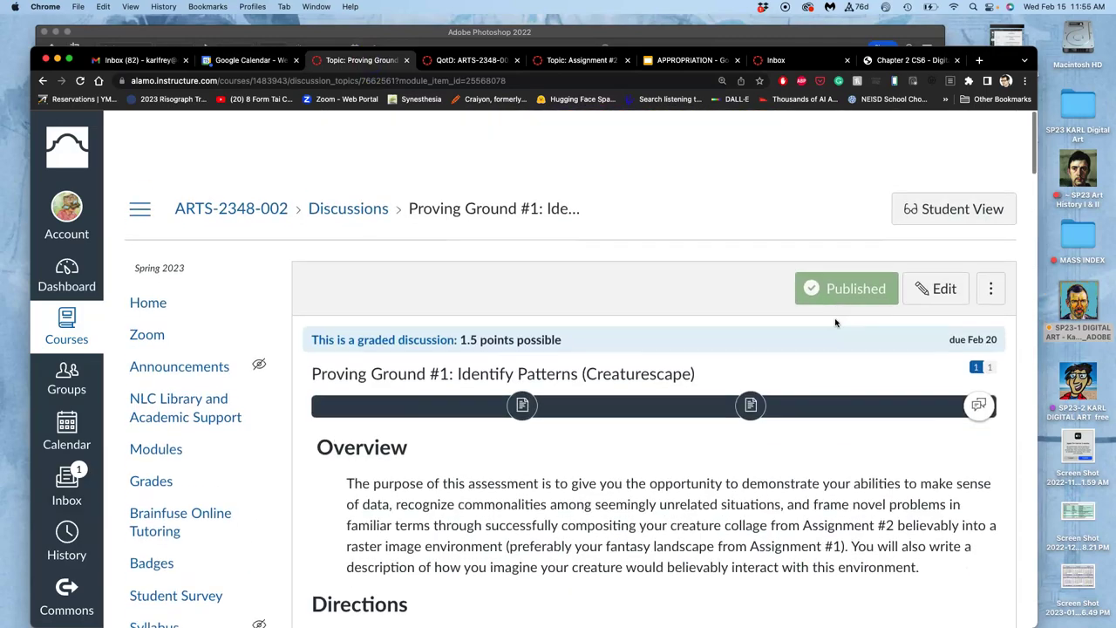
{"action": "scroll", "coordinate": [835, 322], "scroll_direction": "down", "scroll_amount": 2}
{"action": "mouse_move", "coordinate": [955, 272]}
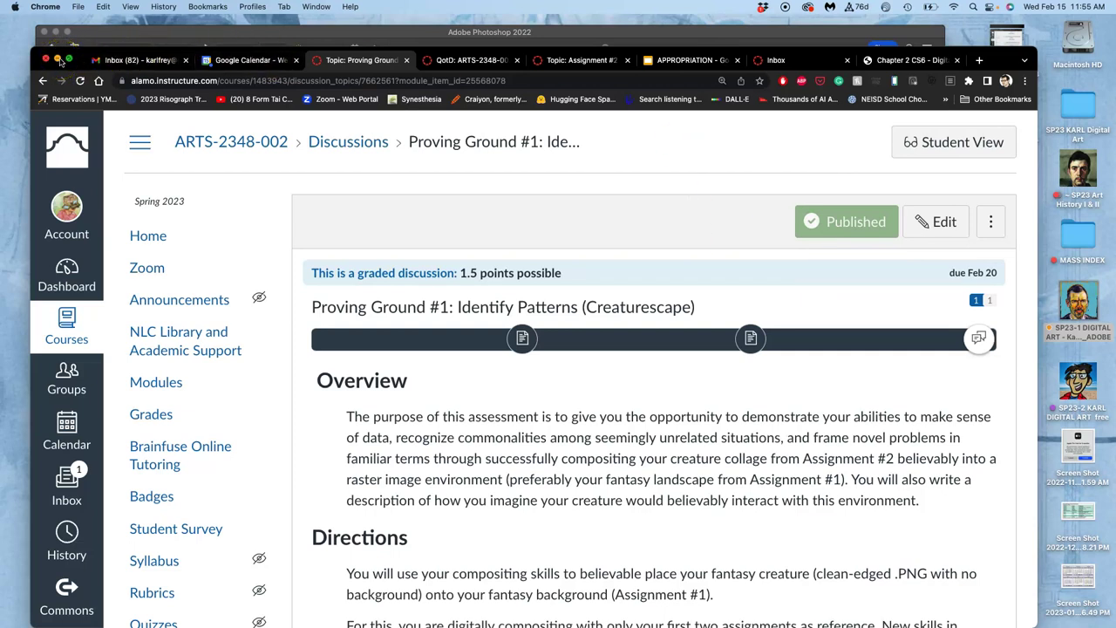
{"action": "scroll", "coordinate": [624, 339], "scroll_direction": "down", "scroll_amount": 10}
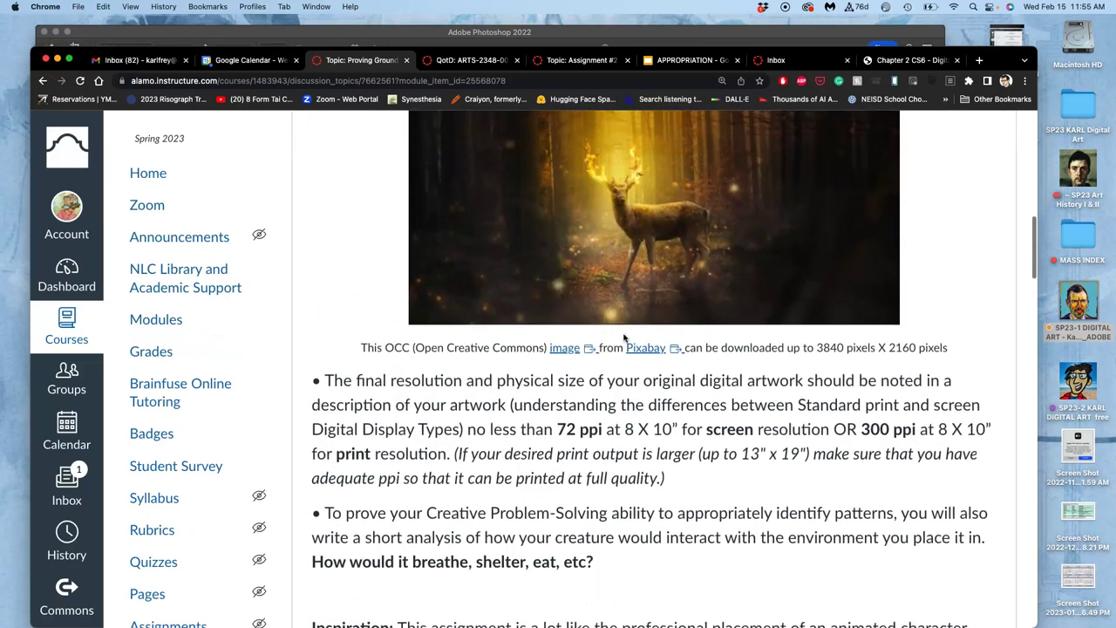
{"action": "left_click", "coordinate": [58, 60]}
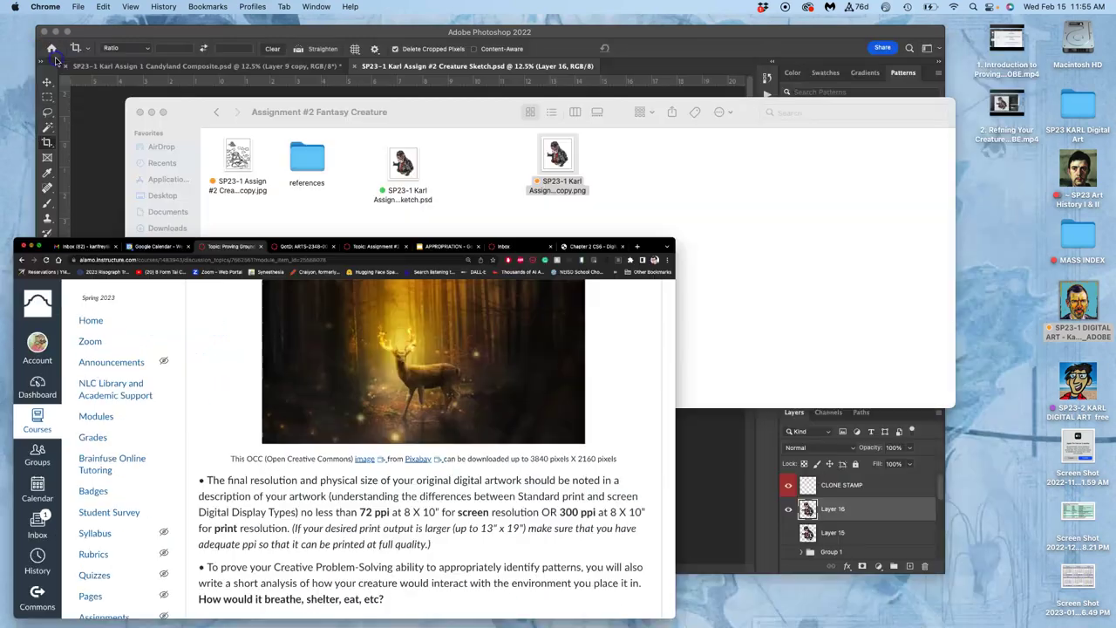
Switch to Photoshop, compare the Candyland Composite and Creature Sketch documents, and close the Creature Sketch document.
{"action": "left_click", "coordinate": [249, 37]}
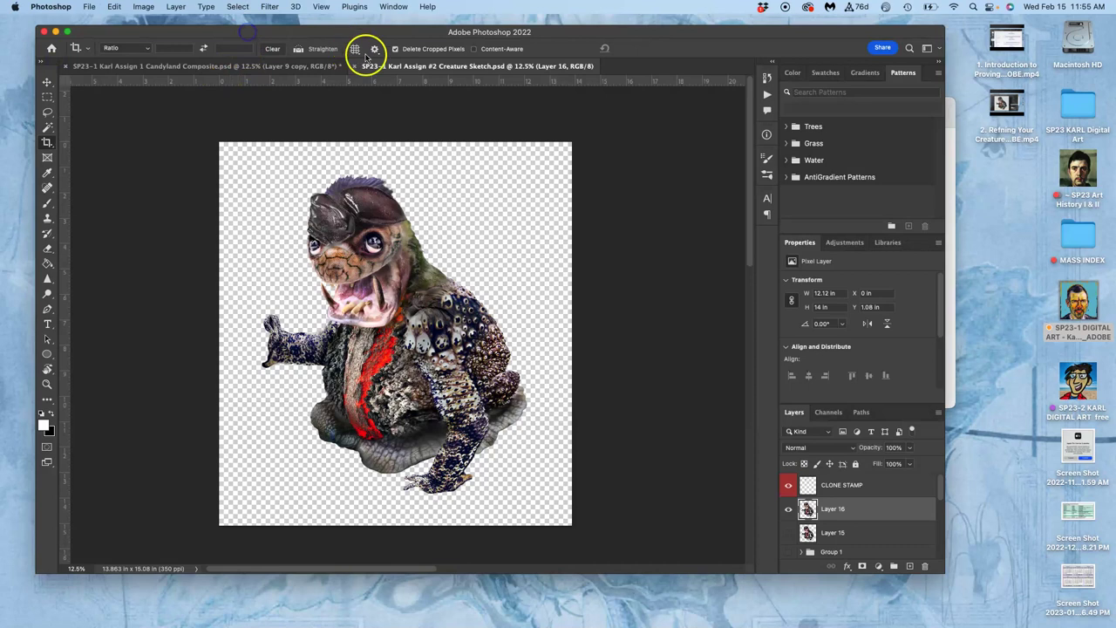
{"action": "left_click", "coordinate": [300, 68]}
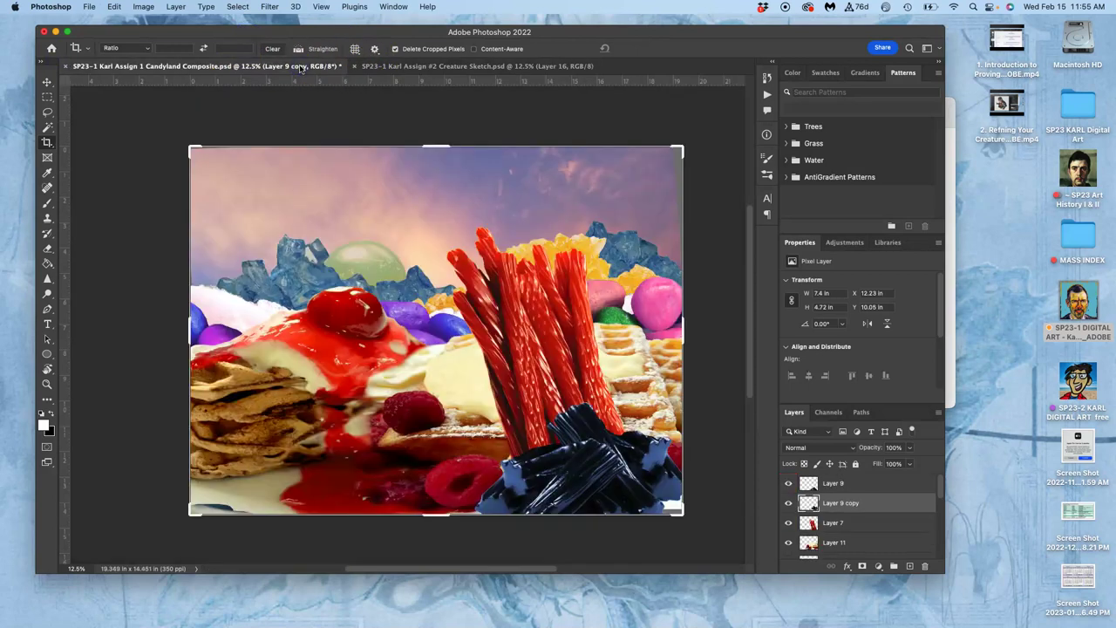
{"action": "left_click", "coordinate": [448, 68]}
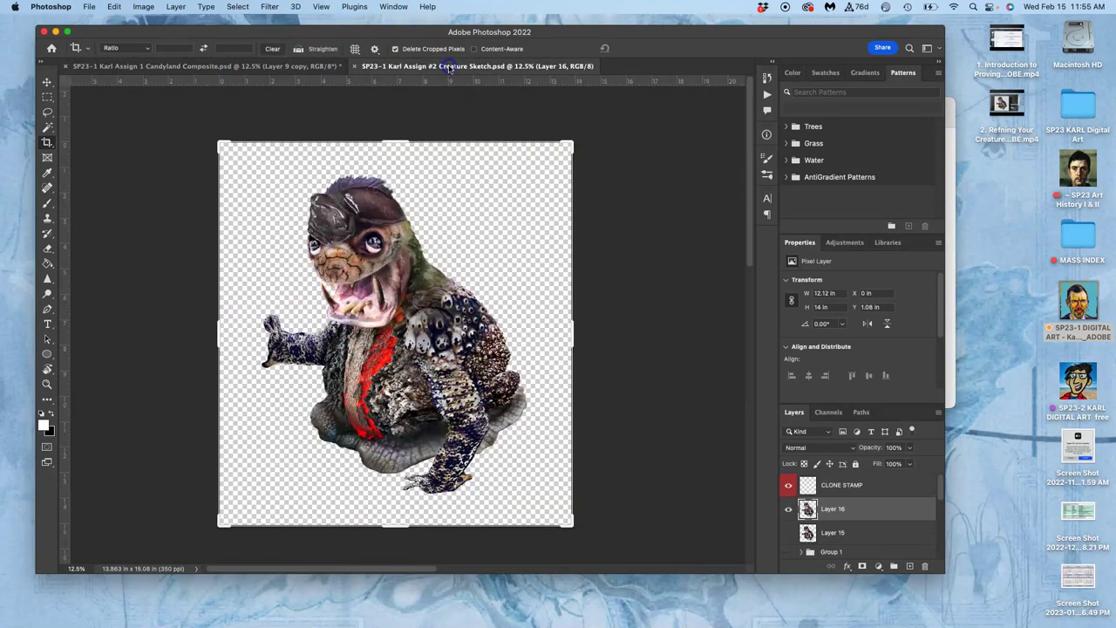
{"action": "left_click", "coordinate": [355, 67]}
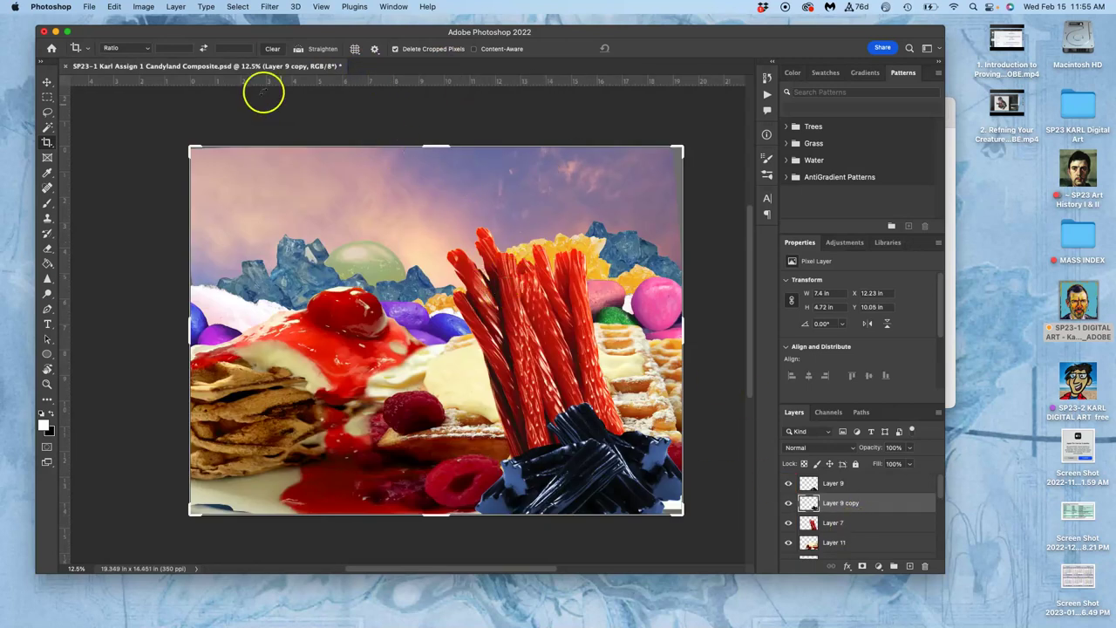
Place the creature PNG from the Assignment #2 Fantasy Creature folder into the Candyland Composite at 95.83% scale.
{"action": "left_click", "coordinate": [947, 325]}
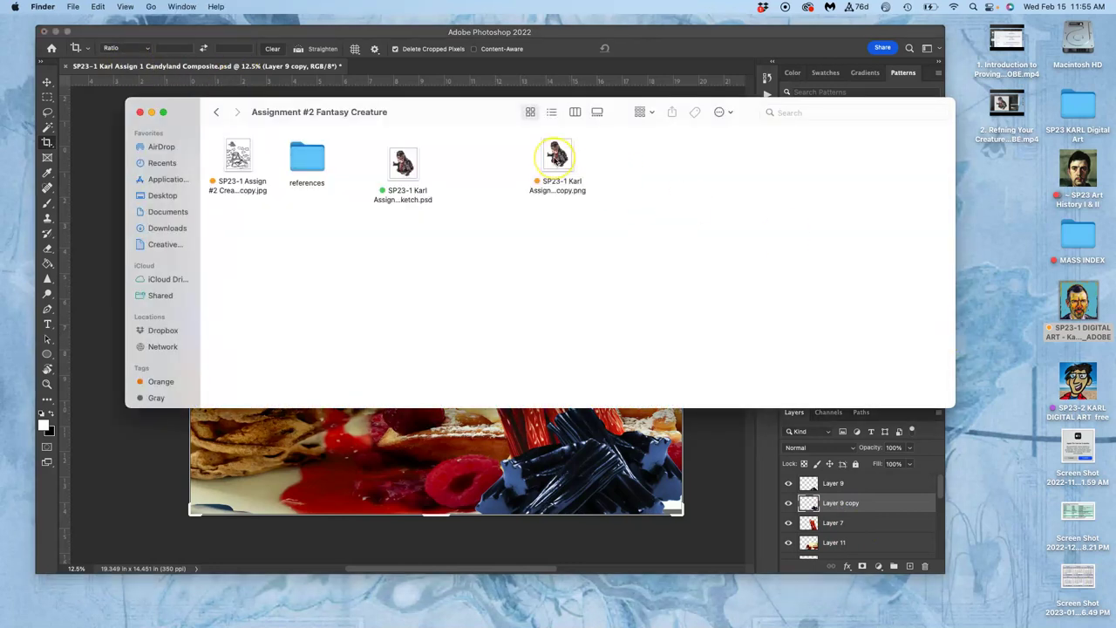
{"action": "left_click_drag", "start_coordinate": [557, 157], "coordinate": [422, 468]}
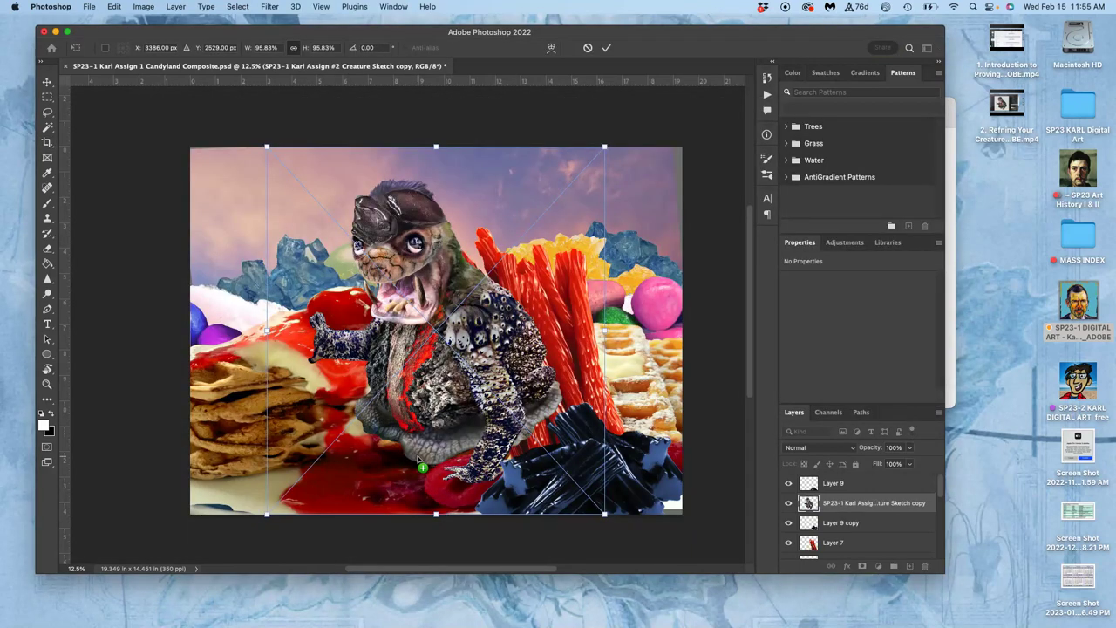
{"action": "key", "text": "Return"}
{"action": "key", "text": "c"}
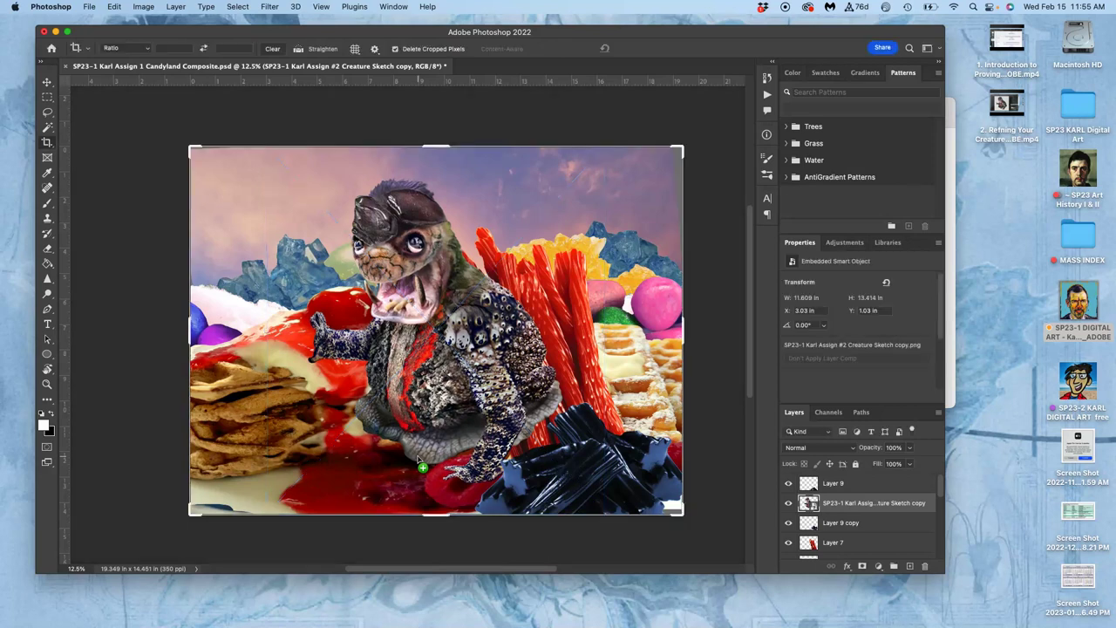
Move the creature layer above Layer 9 and position the creature at X 2.8 in, Y 1.03 in.
{"action": "left_click_drag", "start_coordinate": [886, 510], "coordinate": [884, 478]}
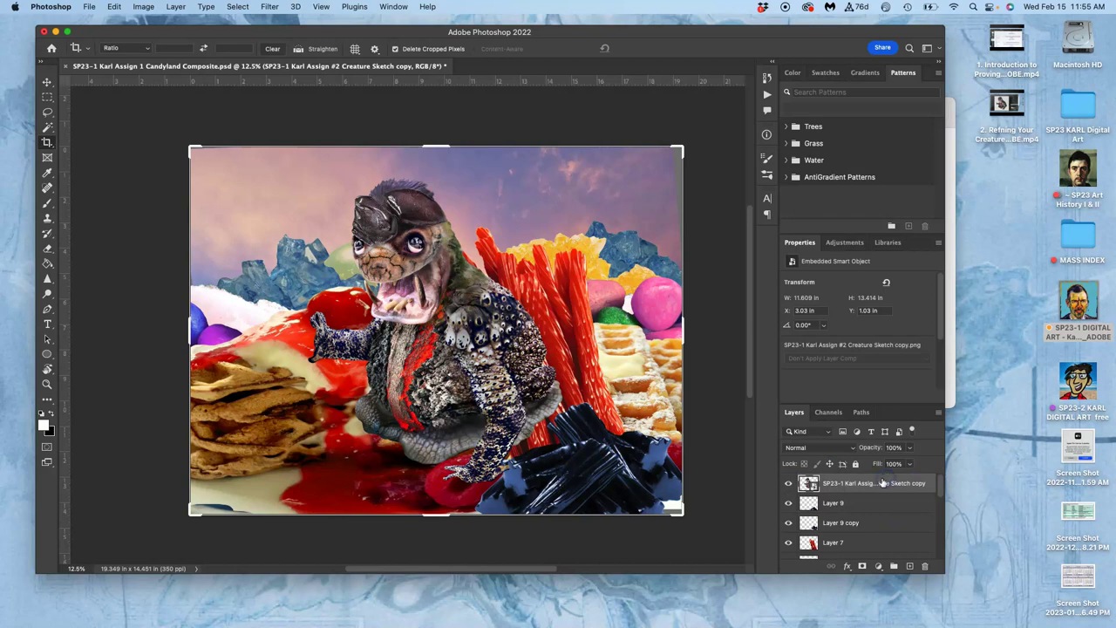
{"action": "left_click", "coordinate": [47, 82]}
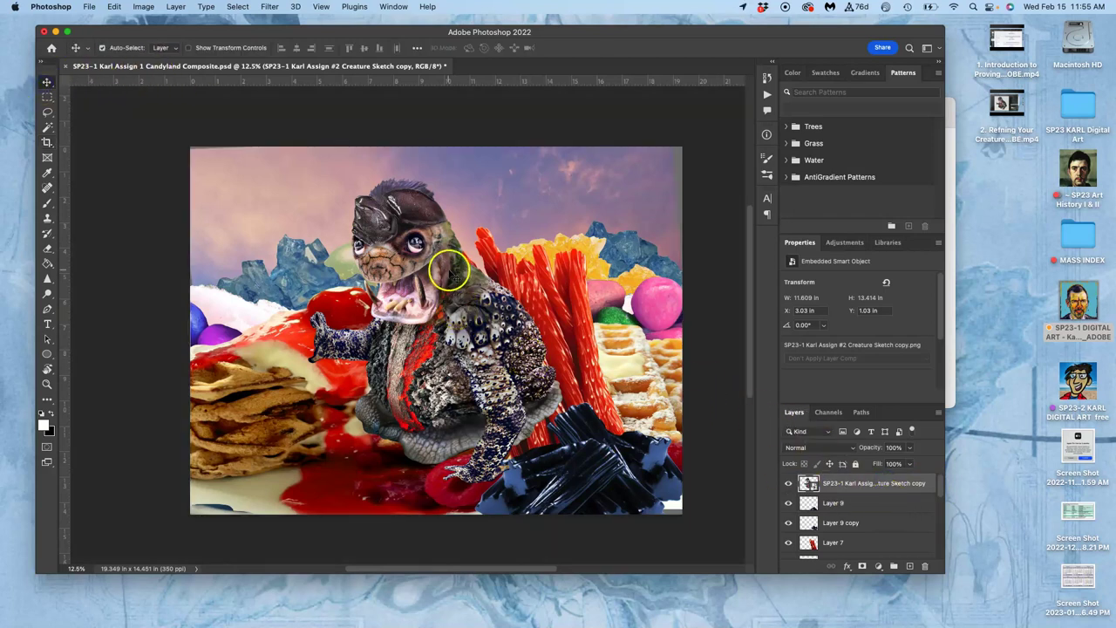
{"action": "mouse_move", "coordinate": [447, 316]}
{"action": "left_mouse_down"}
{"action": "mouse_move", "coordinate": [473, 316]}
{"action": "mouse_move", "coordinate": [366, 314]}
{"action": "mouse_move", "coordinate": [417, 311]}
{"action": "left_mouse_up"}
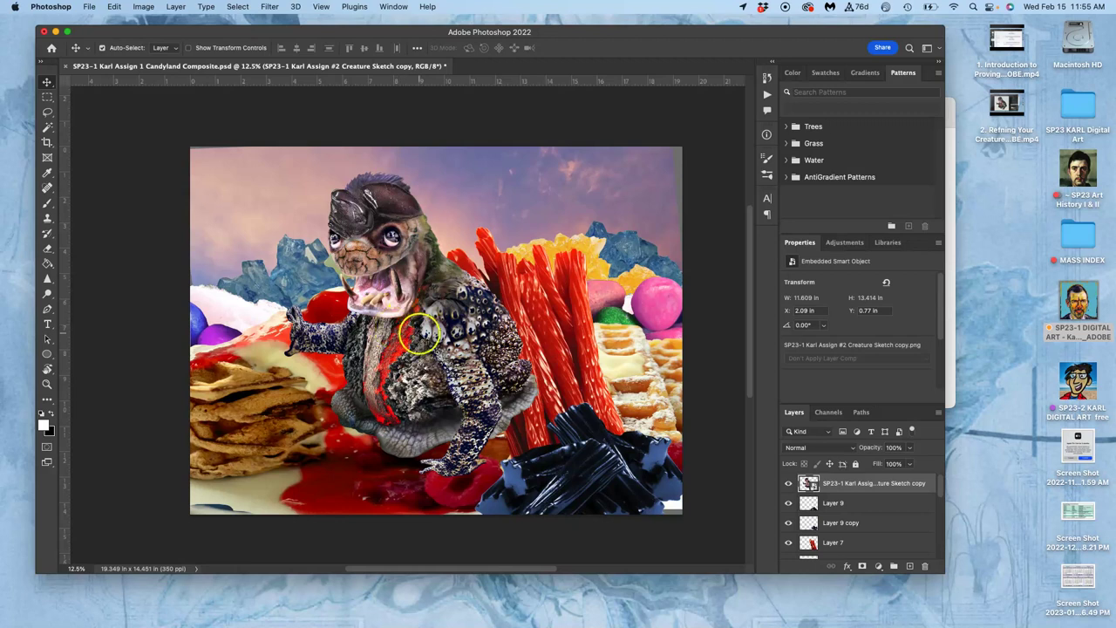
{"action": "mouse_move", "coordinate": [425, 333]}
{"action": "left_mouse_down"}
{"action": "mouse_move", "coordinate": [372, 336]}
{"action": "mouse_move", "coordinate": [443, 339]}
{"action": "left_mouse_up"}
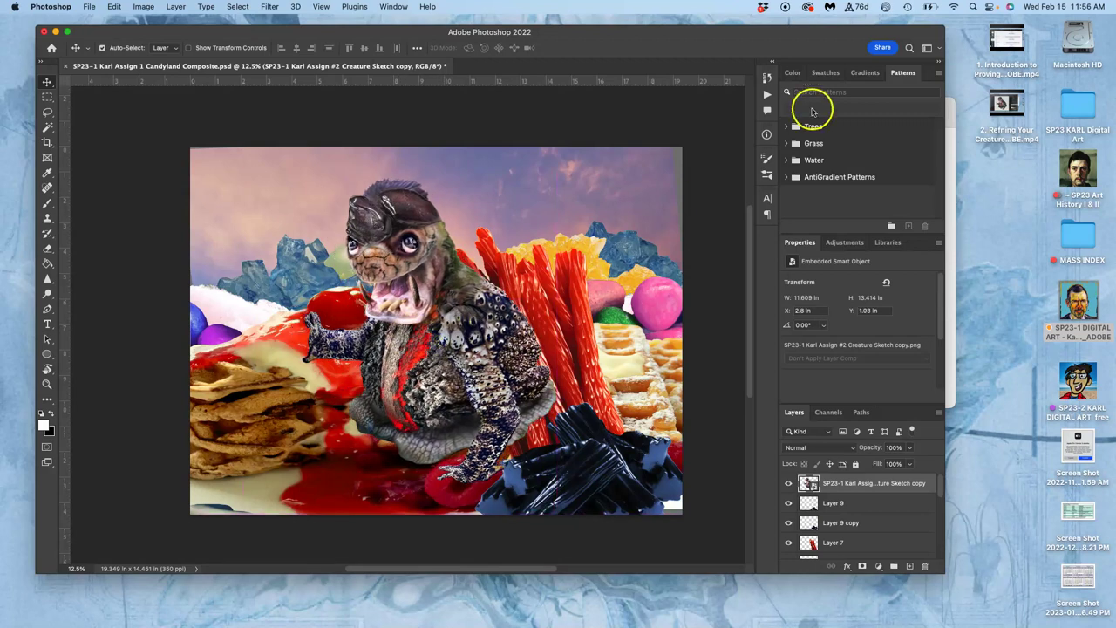
Place a second copy of the creature PNG at X 6.89 in, Y 1.45 in, and hide its layer.
{"action": "left_click", "coordinate": [950, 147]}
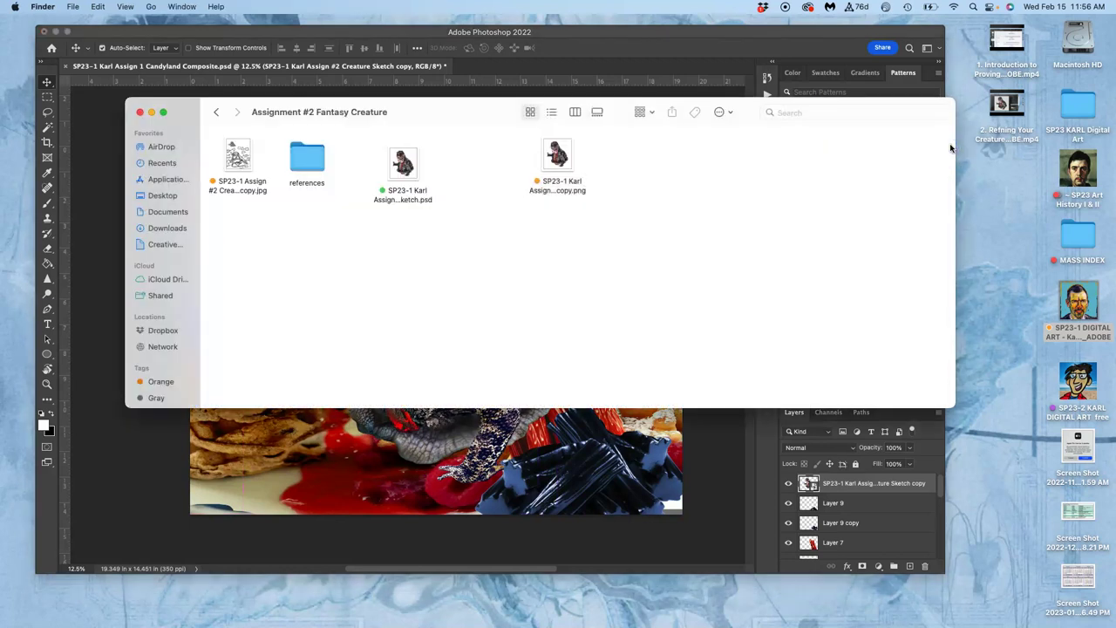
{"action": "left_click_drag", "start_coordinate": [561, 164], "coordinate": [442, 463]}
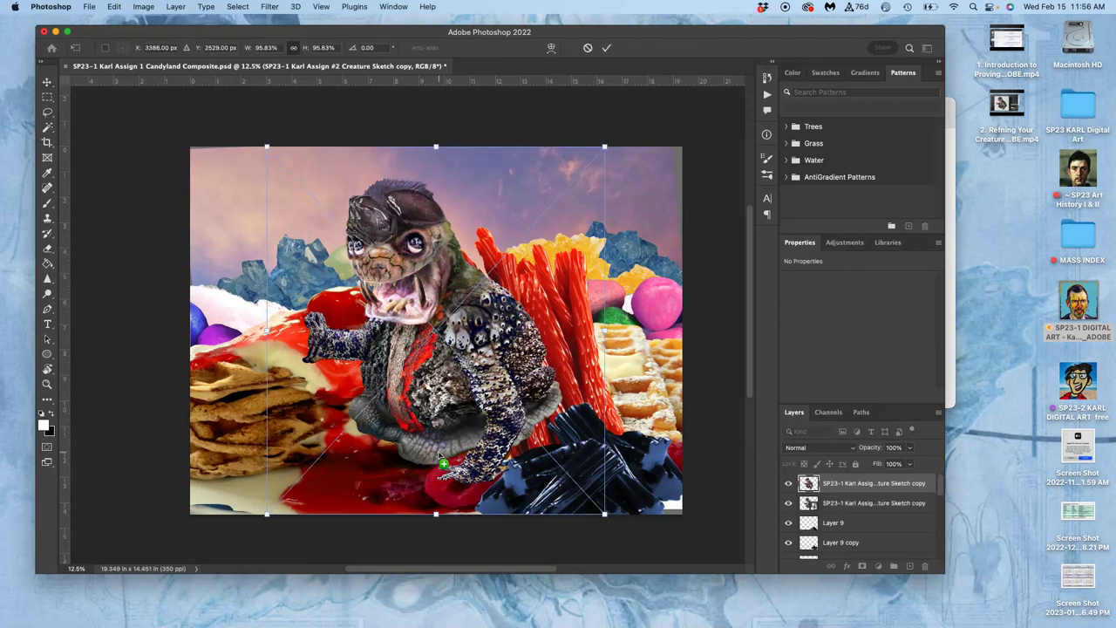
{"action": "left_click_drag", "start_coordinate": [429, 277], "coordinate": [530, 284]}
{"action": "left_click", "coordinate": [487, 281]}
{"action": "left_click", "coordinate": [518, 229]}
{"action": "key", "text": "Return"}
{"action": "left_click", "coordinate": [788, 484]}
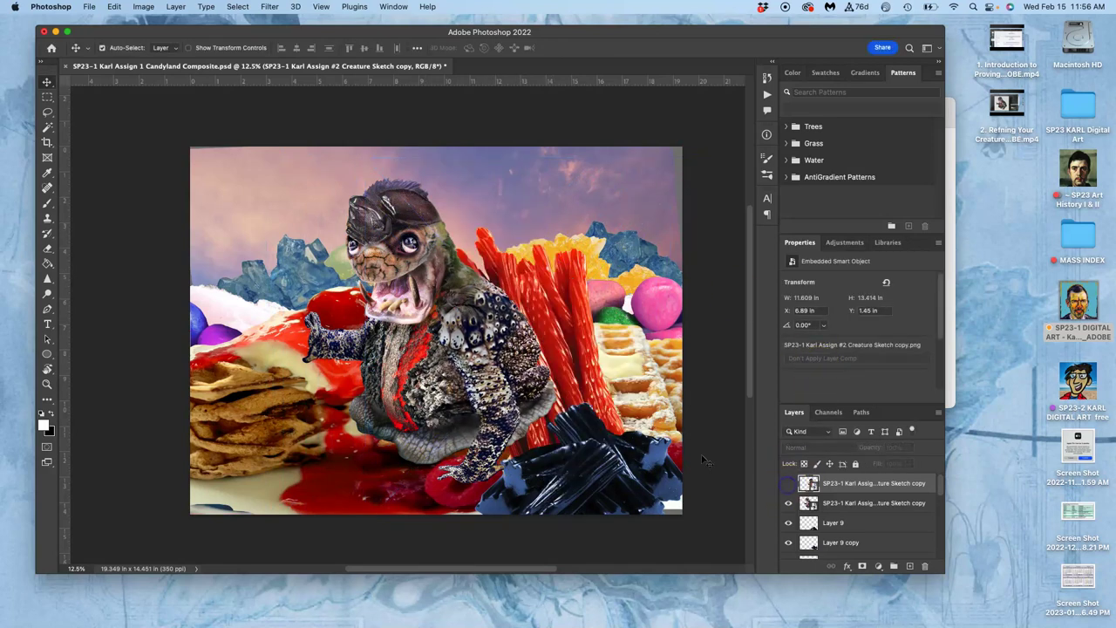
Shift the visible creature to X 2.09 in, Y 1.62 in and lower its layer behind Layer 7 and Layer 11.
{"action": "left_click_drag", "start_coordinate": [436, 311], "coordinate": [416, 328]}
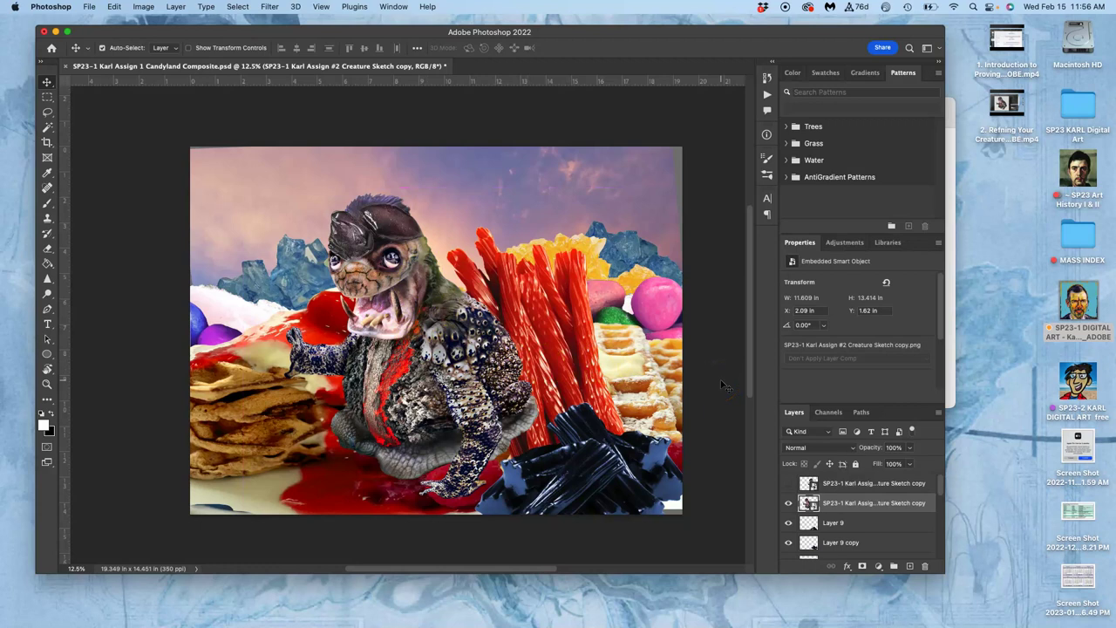
{"action": "key", "text": "super+bracketleft"}
{"action": "key", "text": "super+bracketleft"}
{"action": "key", "text": "super+bracketleft"}
{"action": "key", "text": "super+bracketleft"}
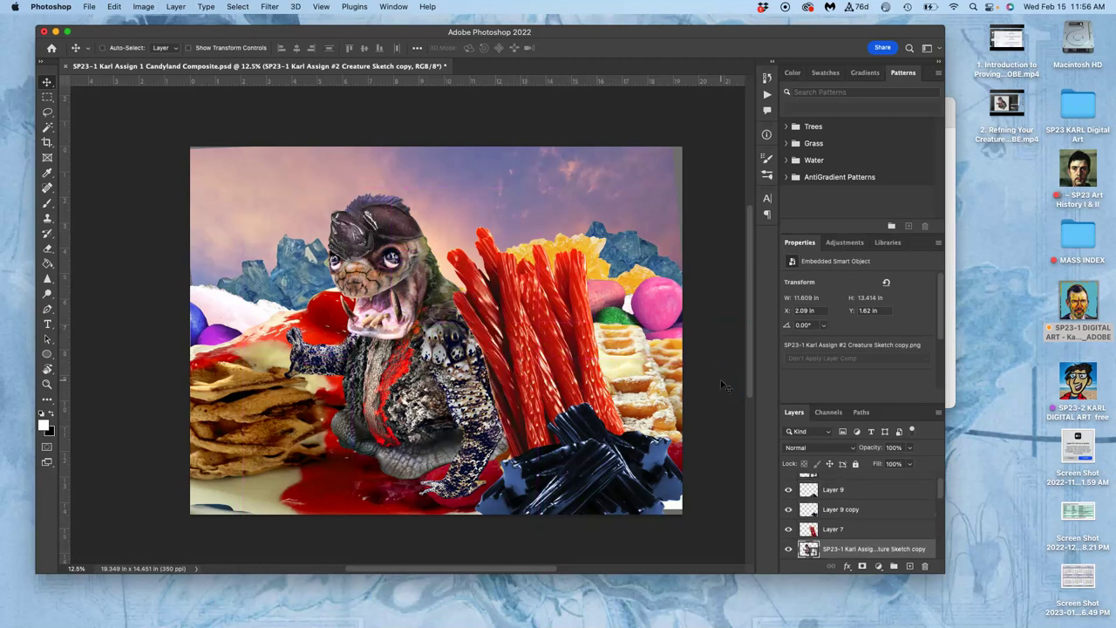
{"action": "key", "text": "super+bracketright"}
{"action": "key", "text": "super+bracketright"}
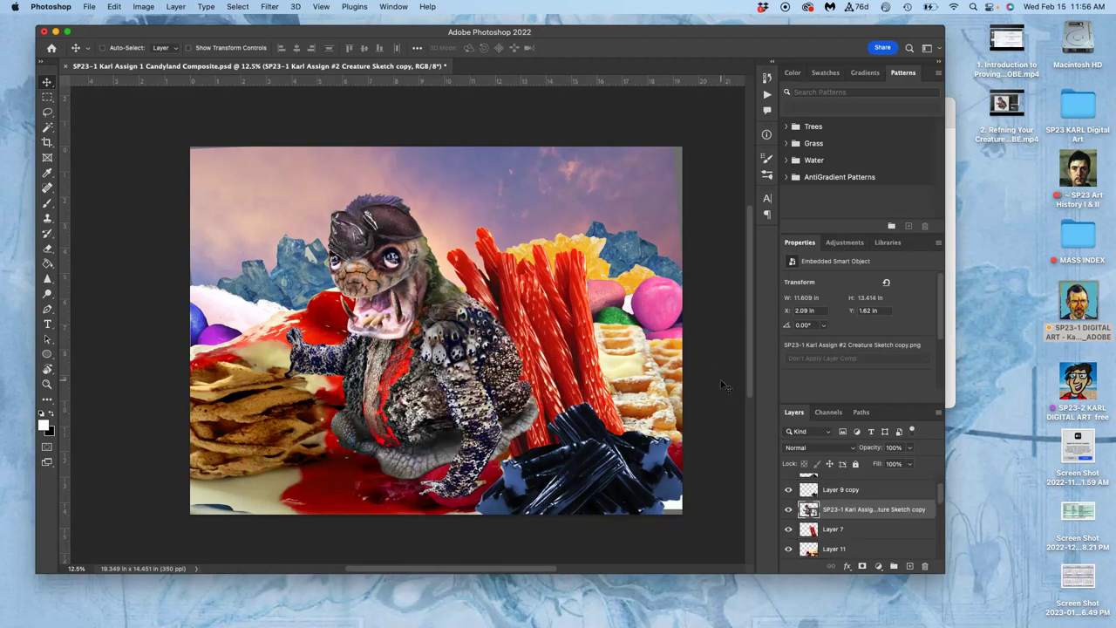
{"action": "key", "text": "super+bracketleft"}
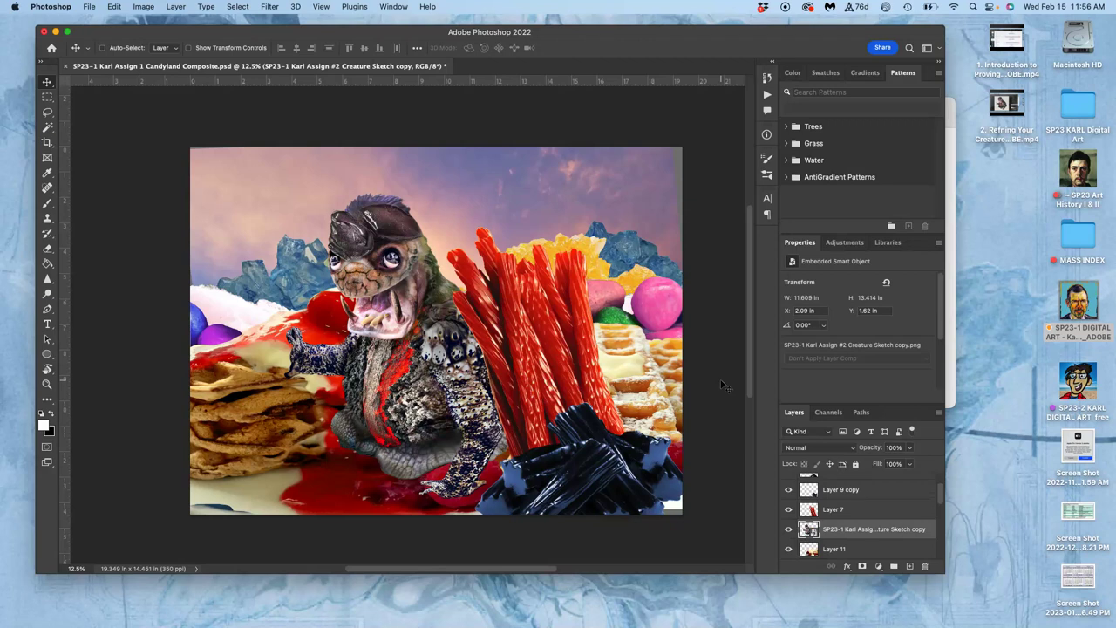
{"action": "key", "text": "super+bracketleft"}
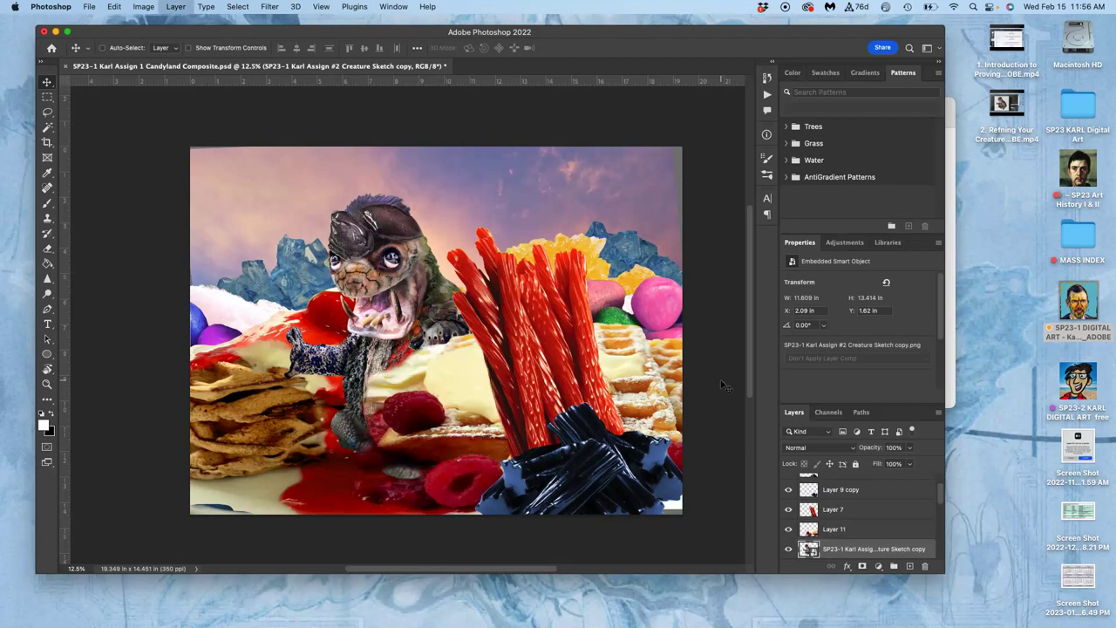
Lower the creature layer step by step behind Layer 10, the Mountains group and the sky, to beneath Layer 1.
{"action": "key", "text": "super+bracketleft"}
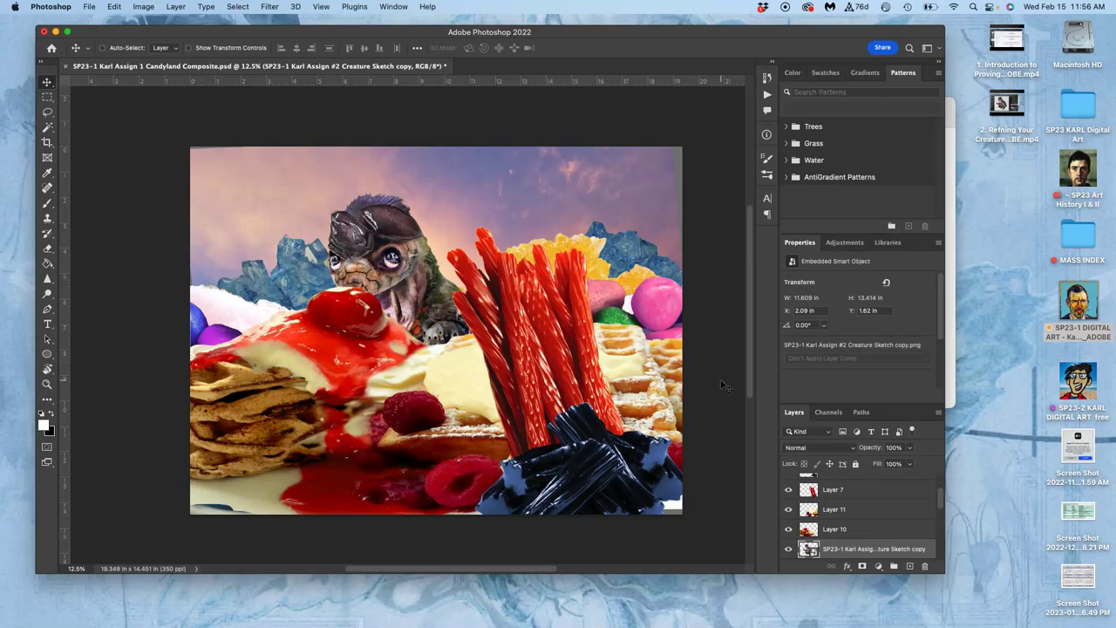
{"action": "key", "text": "super+bracketleft"}
{"action": "key", "text": "super+bracketleft"}
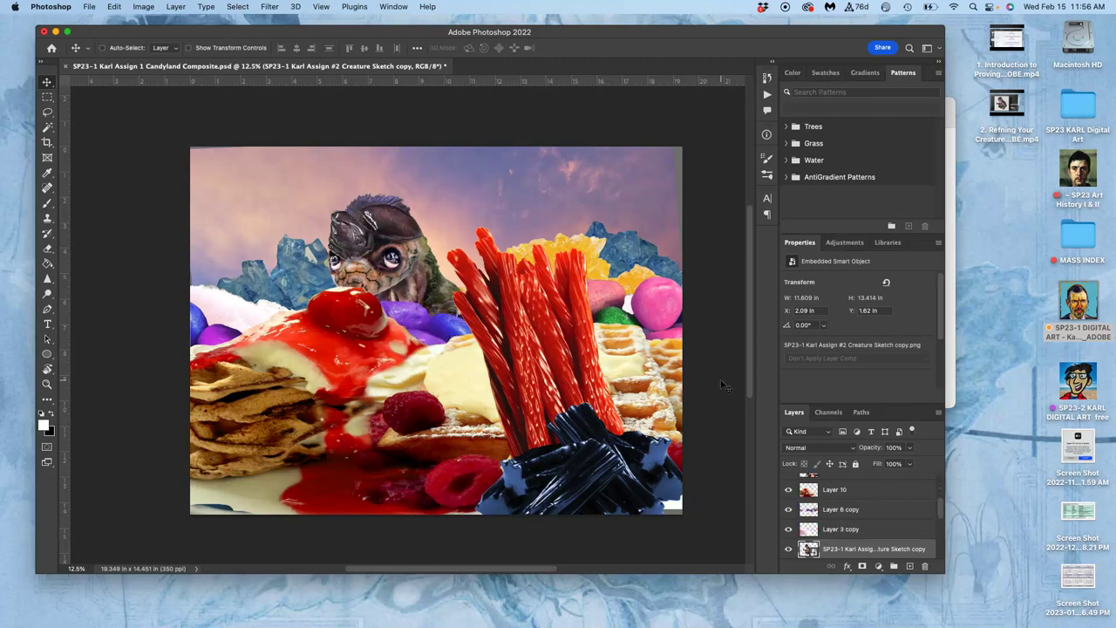
{"action": "key", "text": "super+bracketleft"}
{"action": "key", "text": "super+bracketleft"}
{"action": "key", "text": "super+bracketleft"}
{"action": "key", "text": "super+bracketleft"}
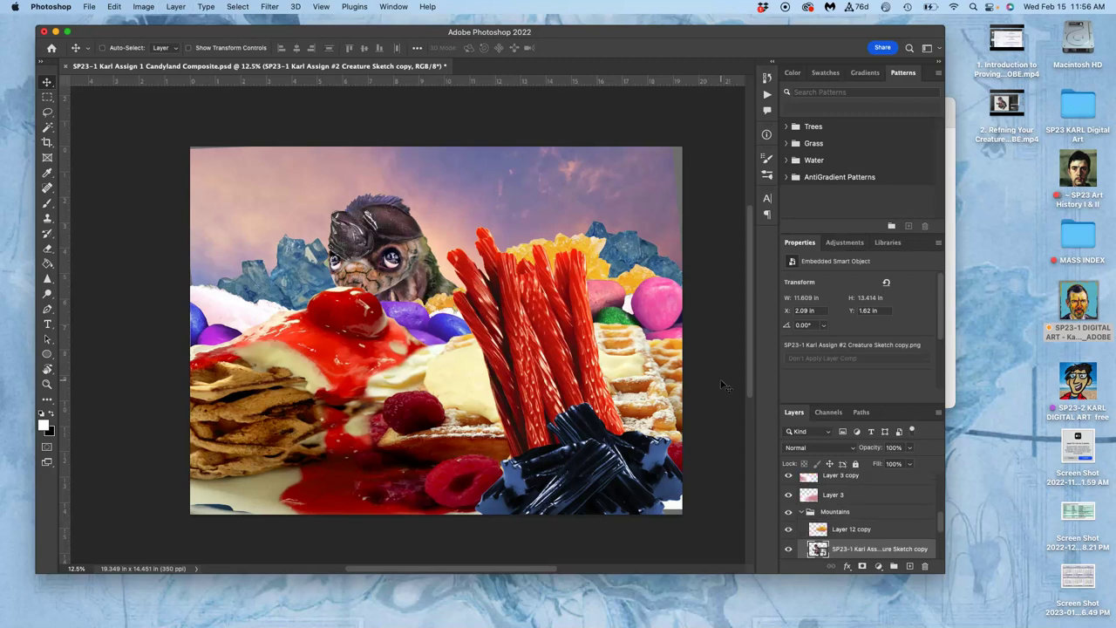
{"action": "key", "text": "super+bracketleft"}
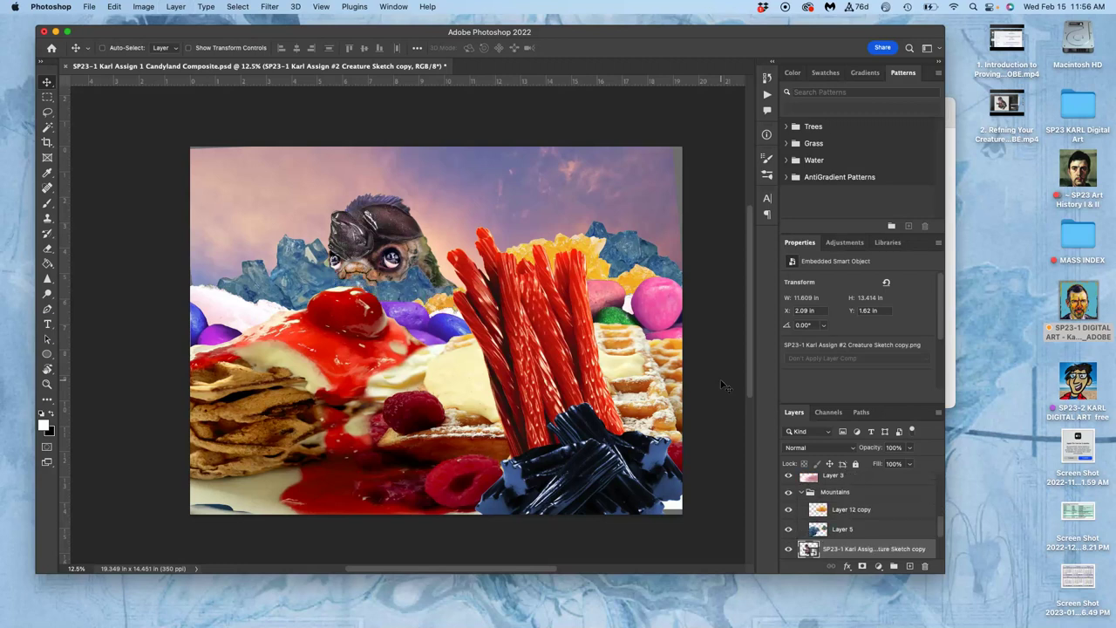
{"action": "key", "text": "super+bracketleft"}
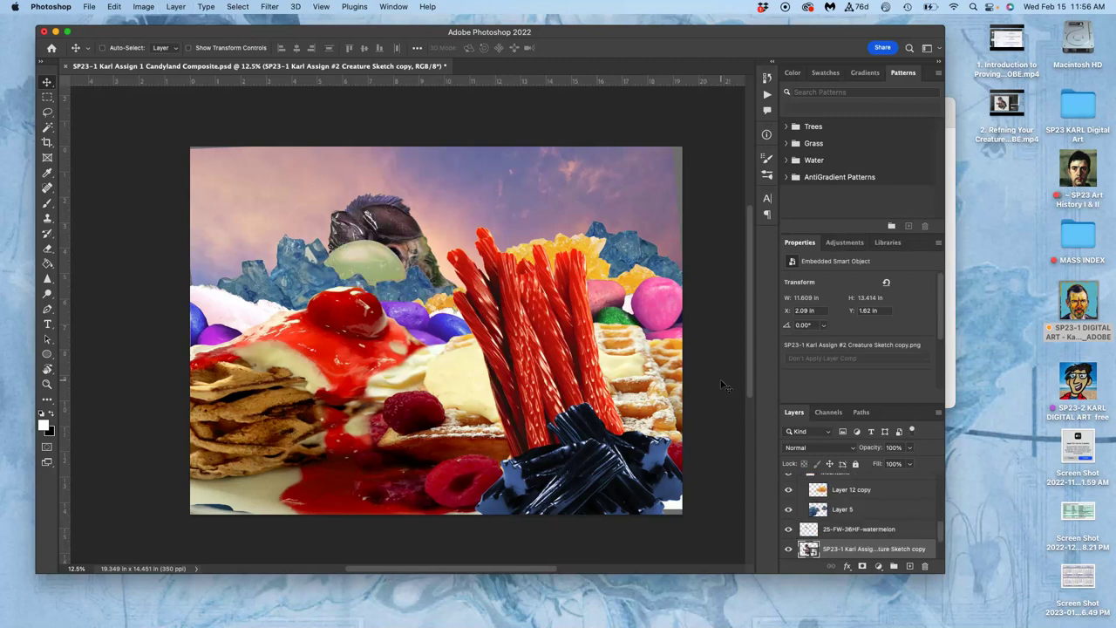
{"action": "key", "text": "super+bracketleft"}
{"action": "key", "text": "super+bracketleft"}
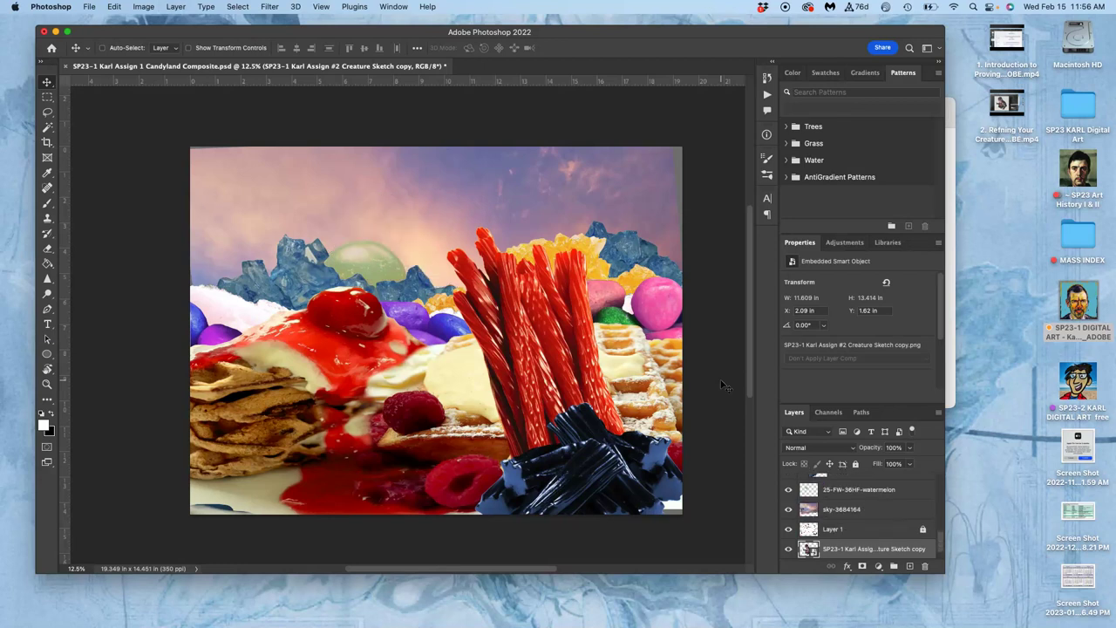
Raise the creature layer to between Layer 11 and Layer 10, and move the creature to X 0.83 in, Y 2.26 in.
{"action": "key", "text": "super+bracketright"}
{"action": "key", "text": "super+bracketright"}
{"action": "key", "text": "super+bracketright"}
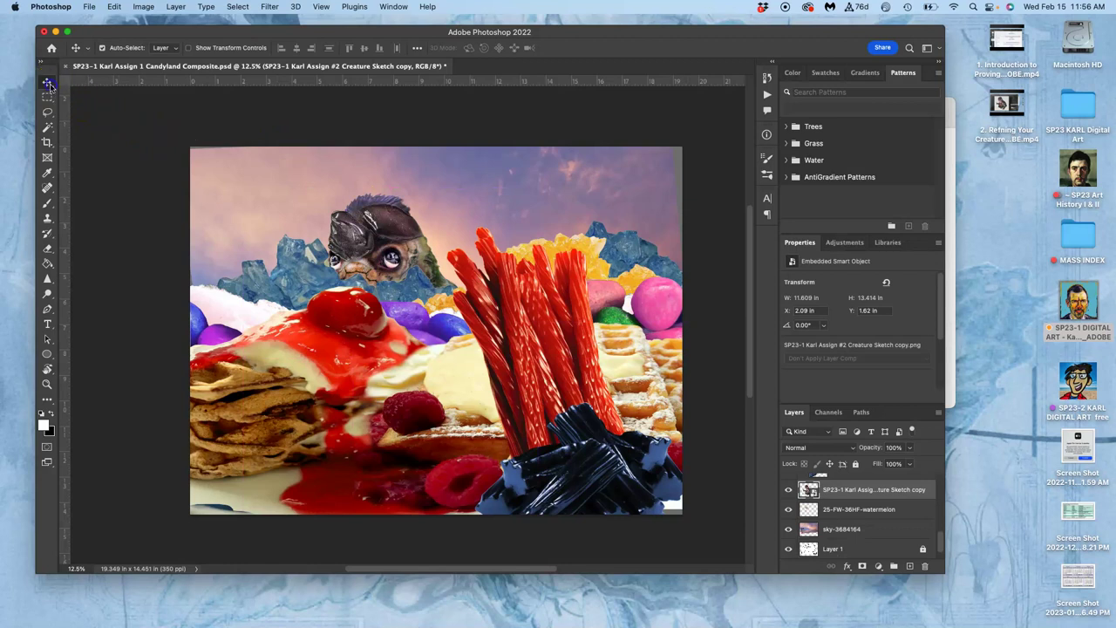
{"action": "mouse_move", "coordinate": [411, 232]}
{"action": "left_mouse_down"}
{"action": "mouse_move", "coordinate": [515, 179]}
{"action": "mouse_move", "coordinate": [554, 177]}
{"action": "mouse_move", "coordinate": [367, 177]}
{"action": "mouse_move", "coordinate": [424, 188]}
{"action": "left_mouse_up"}
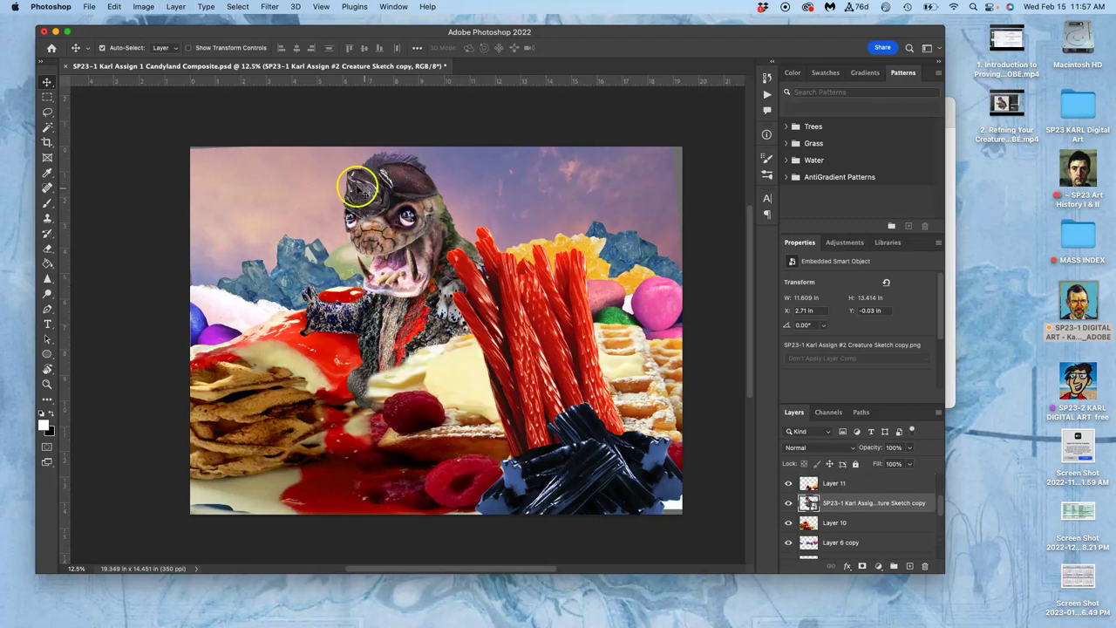
{"action": "left_click_drag", "start_coordinate": [397, 237], "coordinate": [349, 298]}
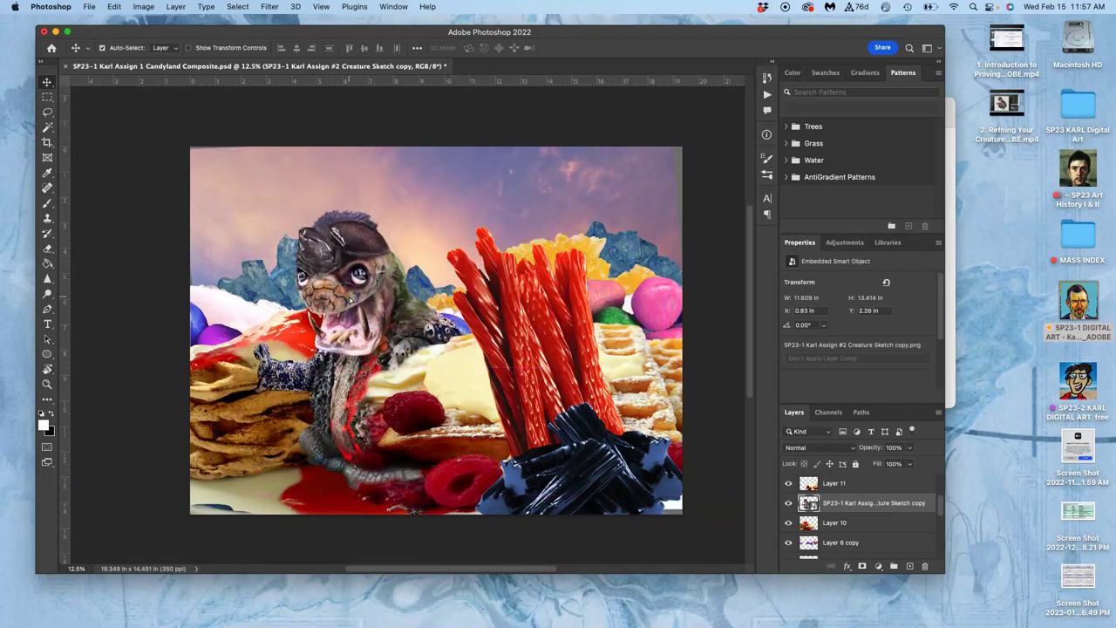
Try the creature in front of Layer 11, return it behind that layer, and move it to X -1.08 in, Y 1.96 in.
{"action": "key", "text": "super+bracketright"}
{"action": "mouse_move", "coordinate": [406, 337]}
{"action": "left_mouse_down"}
{"action": "mouse_move", "coordinate": [491, 317]}
{"action": "mouse_move", "coordinate": [480, 330]}
{"action": "mouse_move", "coordinate": [400, 335]}
{"action": "left_mouse_up"}
{"action": "key", "text": "super+bracketright"}
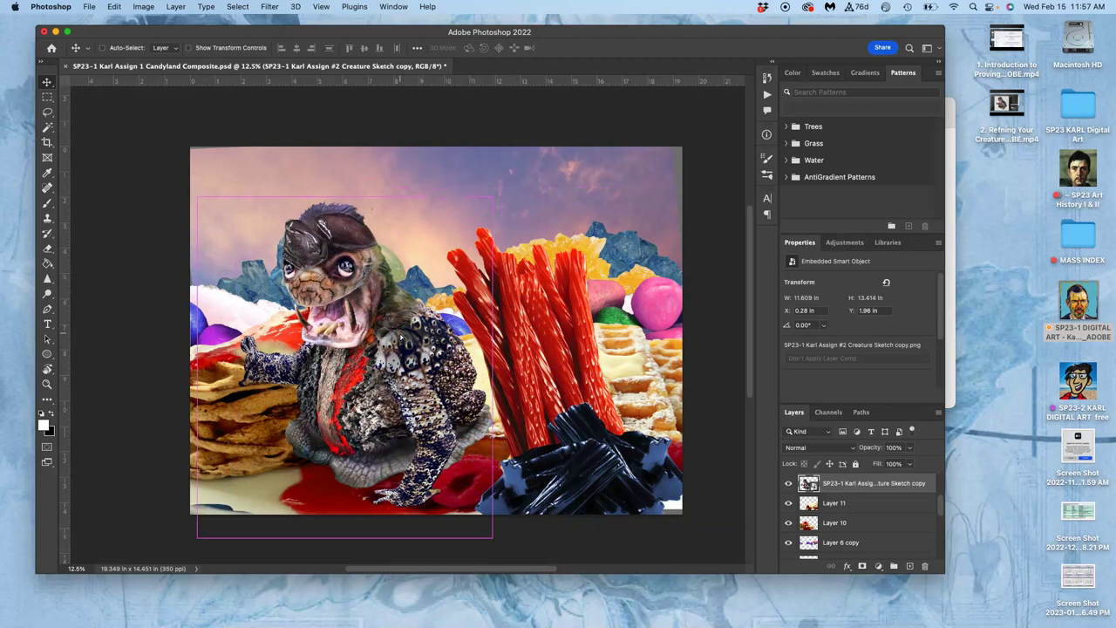
{"action": "key", "text": "super+bracketleft"}
{"action": "key", "text": "super+bracketleft"}
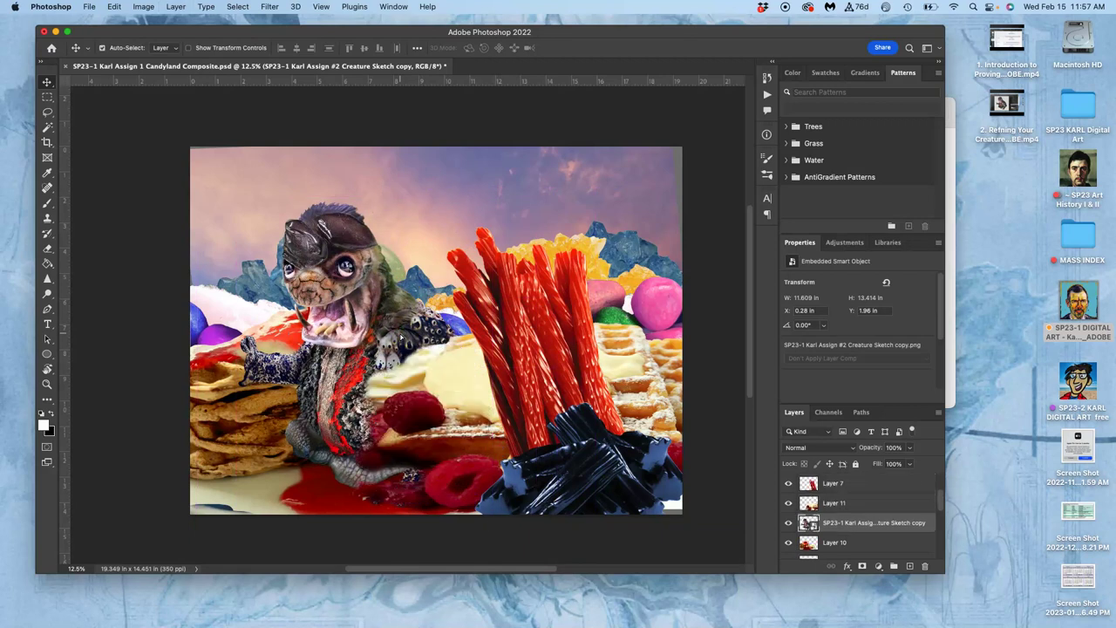
{"action": "left_click_drag", "start_coordinate": [361, 332], "coordinate": [328, 333]}
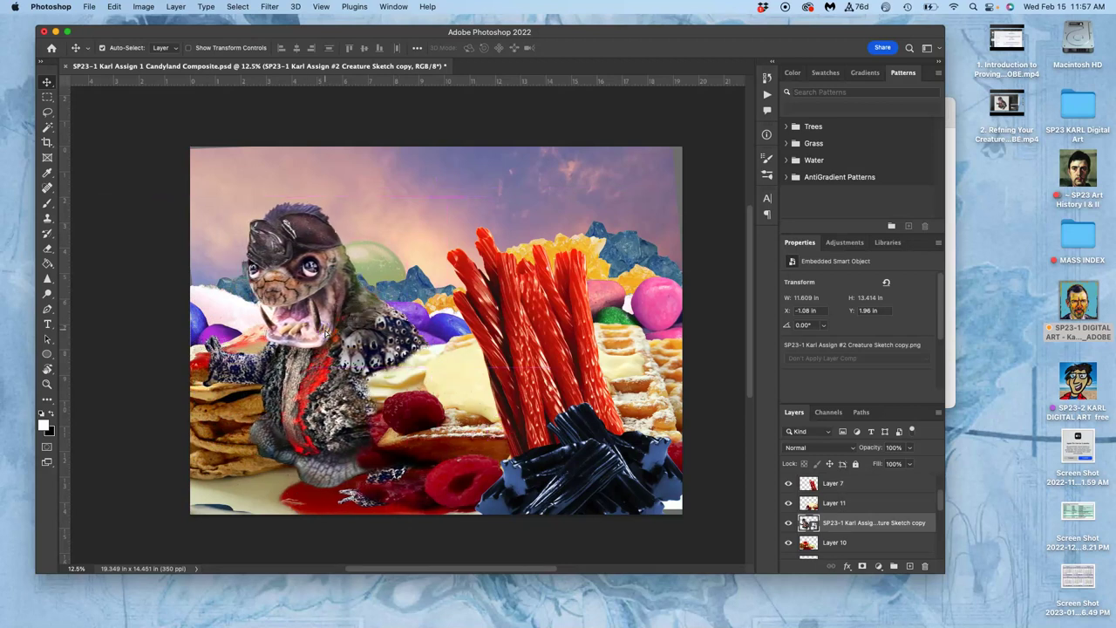
Scale the creature between Layer 11 and Layer 10 to 108.86% and move it to X 0.34 in, Y 1.18 in.
{"action": "key", "text": "super+t"}
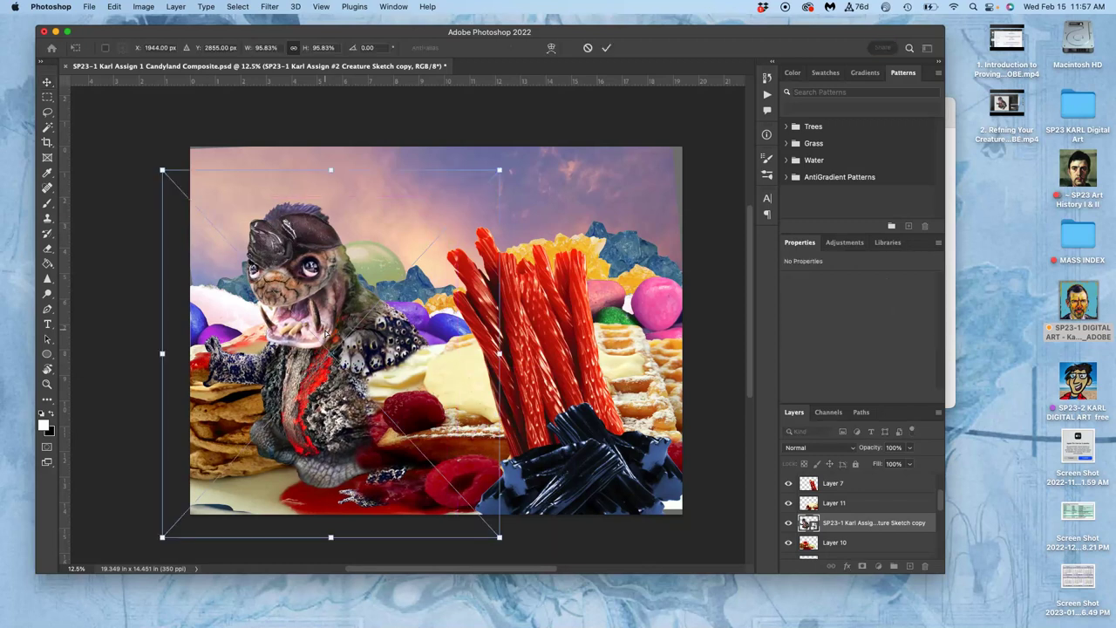
{"action": "left_click_drag", "start_coordinate": [164, 170], "coordinate": [237, 208]}
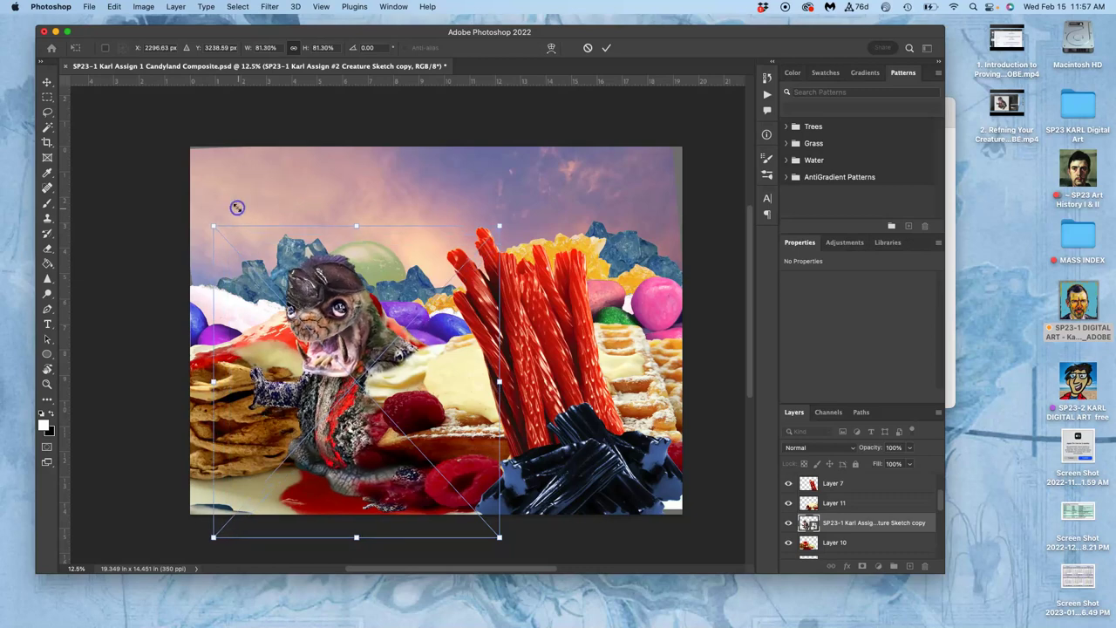
{"action": "left_click_drag", "start_coordinate": [336, 307], "coordinate": [323, 286]}
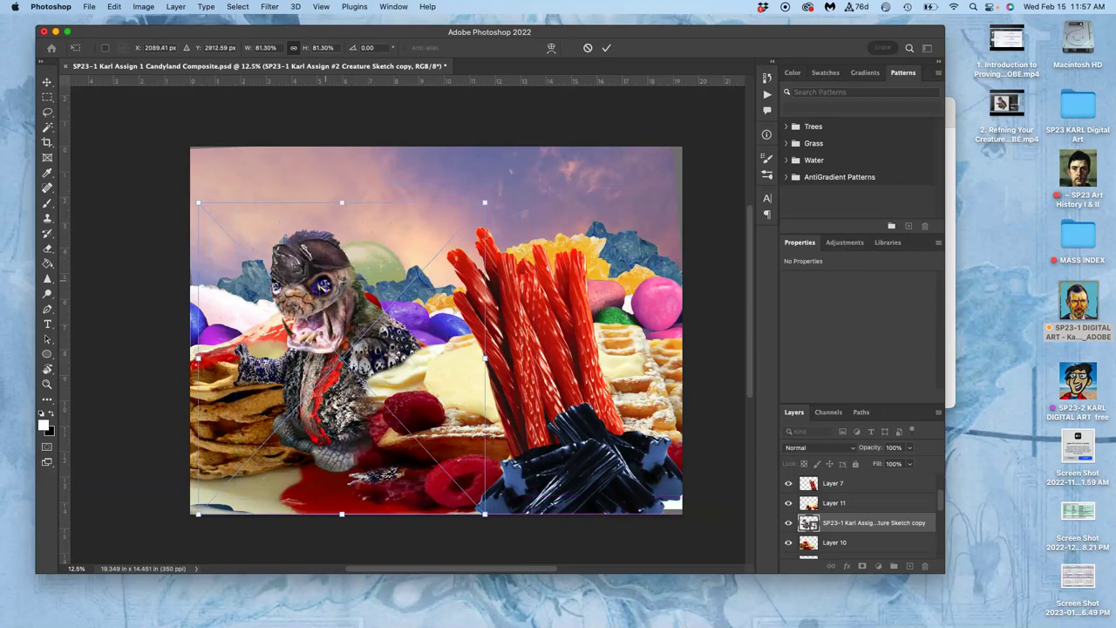
{"action": "left_click_drag", "start_coordinate": [488, 204], "coordinate": [640, 144]}
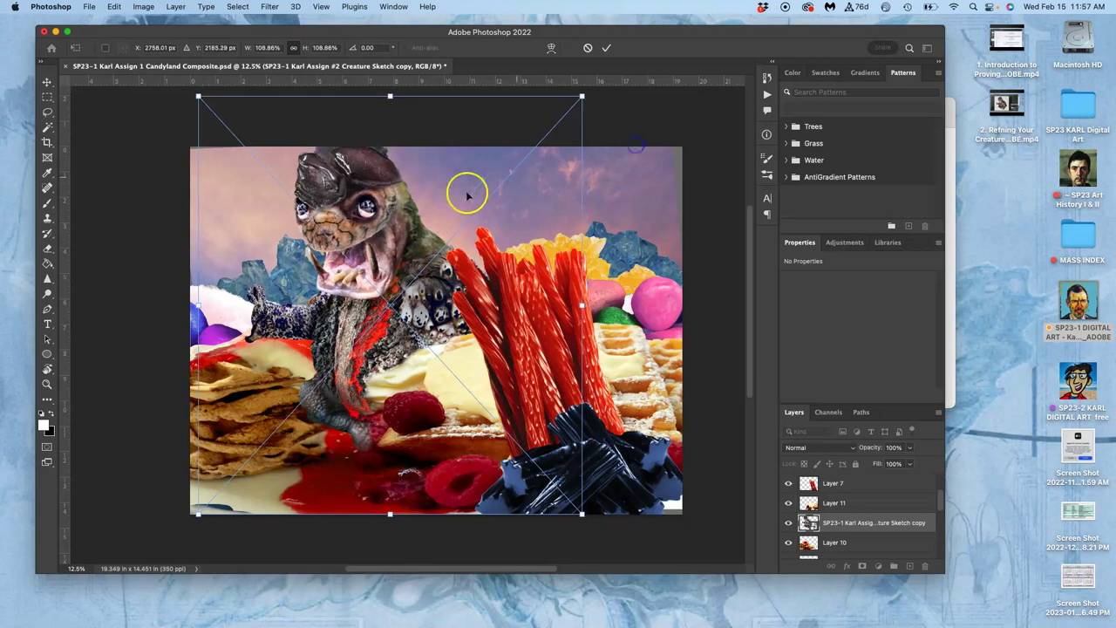
{"action": "left_click_drag", "start_coordinate": [391, 219], "coordinate": [398, 275]}
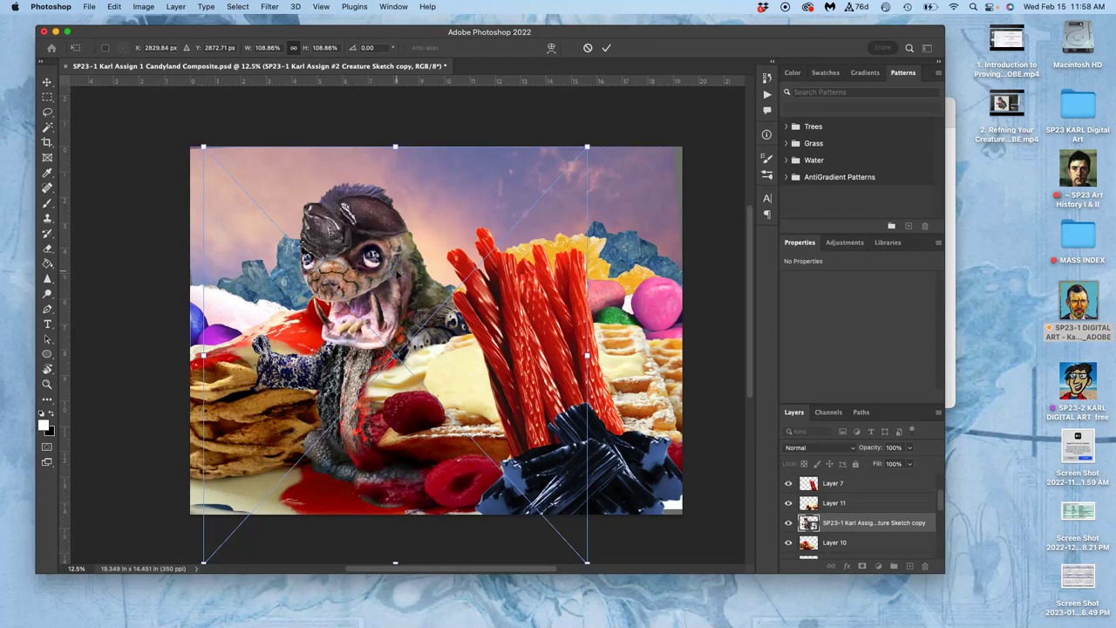
{"action": "left_click_drag", "start_coordinate": [372, 270], "coordinate": [367, 271]}
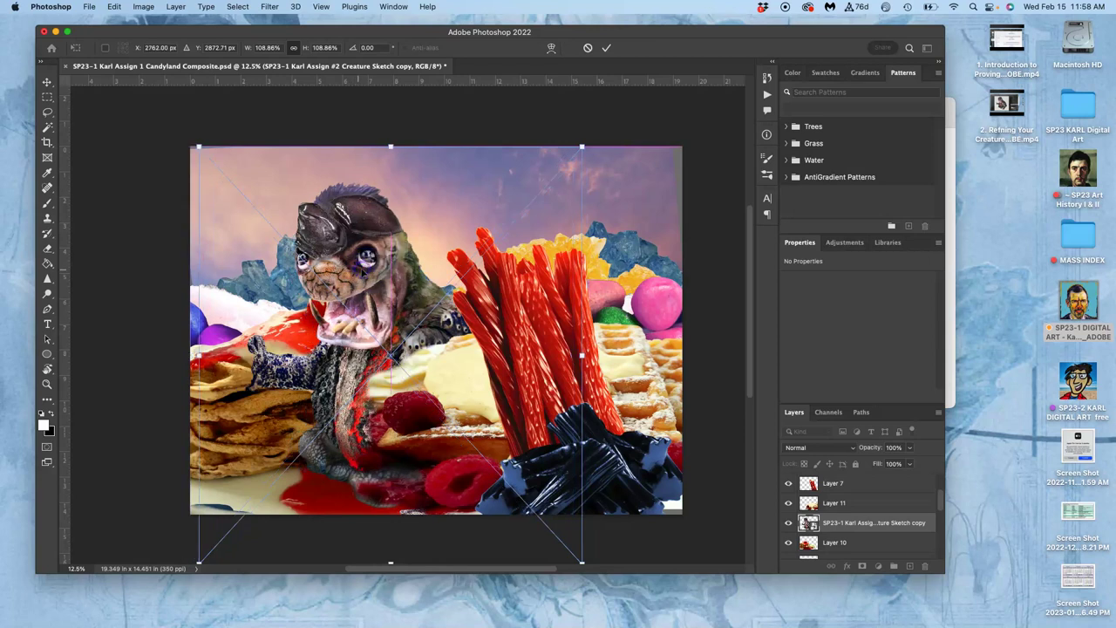
{"action": "key", "text": "Return"}
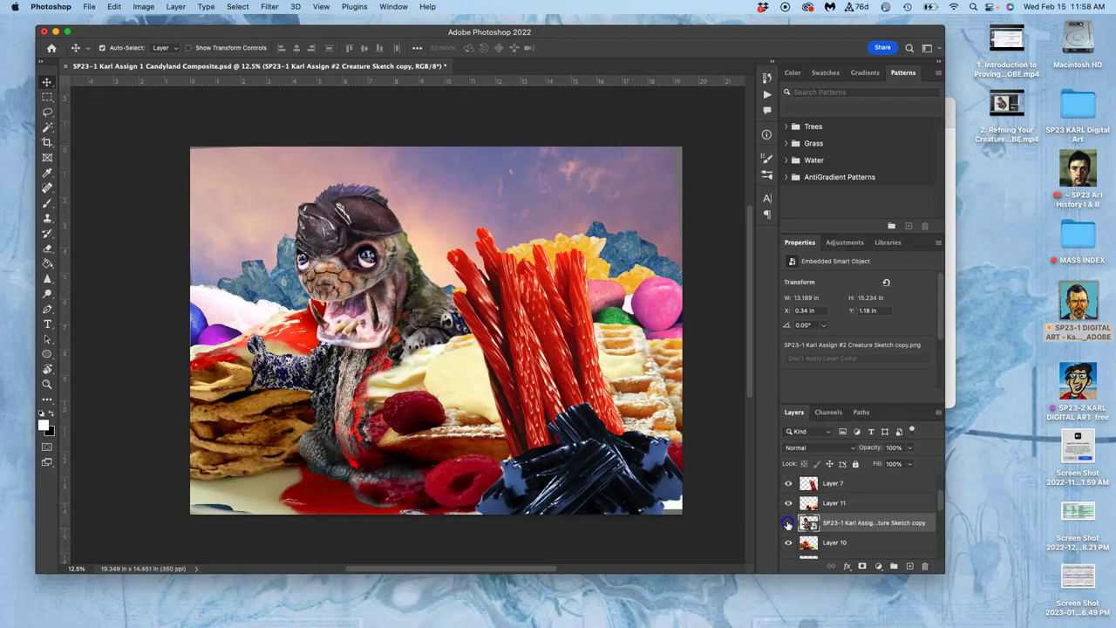
Hide the enlarged creature, bring the other creature copy into view at the top of the stack and move it to X 1.32 in, Y 1.03 in.
{"action": "left_click", "coordinate": [787, 523]}
{"action": "key", "text": "super+shift+bracketright"}
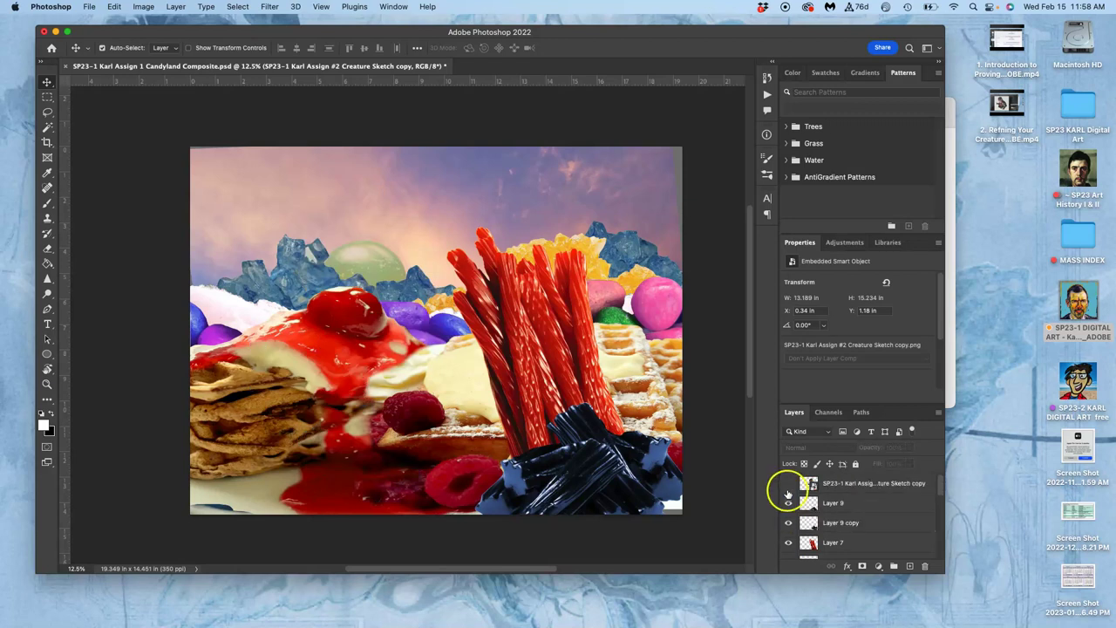
{"action": "left_click", "coordinate": [788, 484]}
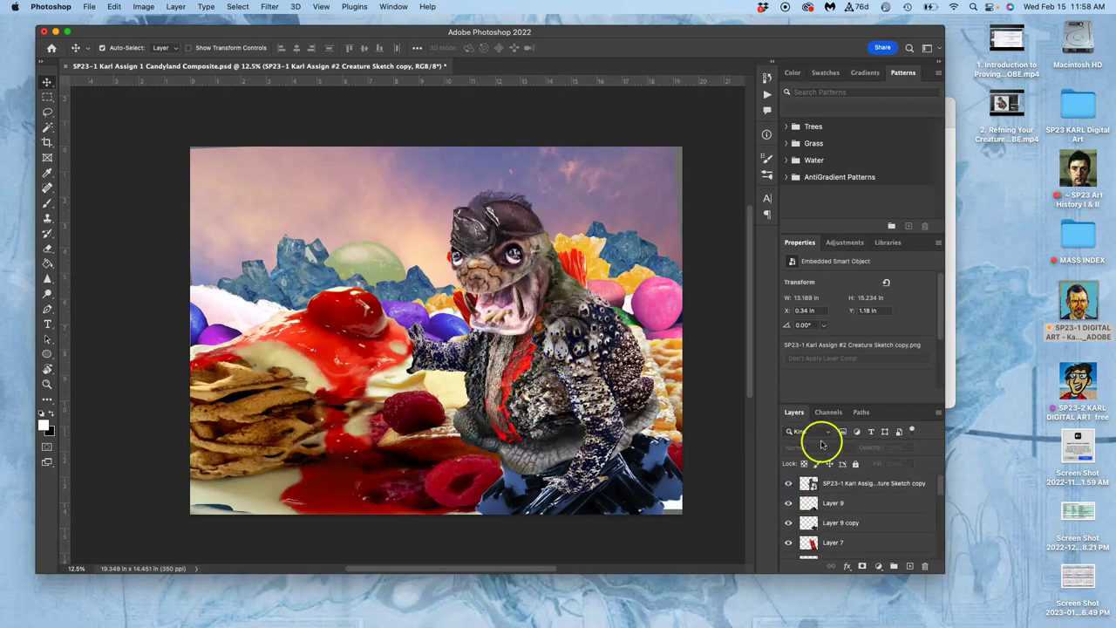
{"action": "left_click", "coordinate": [833, 483]}
{"action": "left_click_drag", "start_coordinate": [522, 305], "coordinate": [380, 301]}
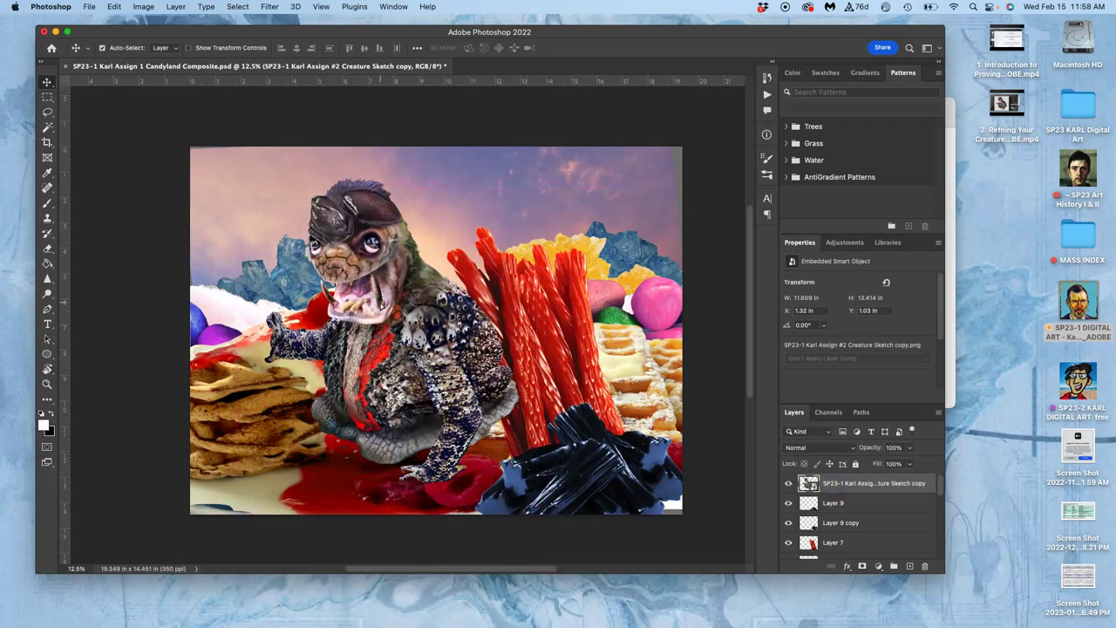
Flip the topmost creature copy horizontally and move it to X 3.32 in, Y 1.97 in.
{"action": "key", "text": "super+t"}
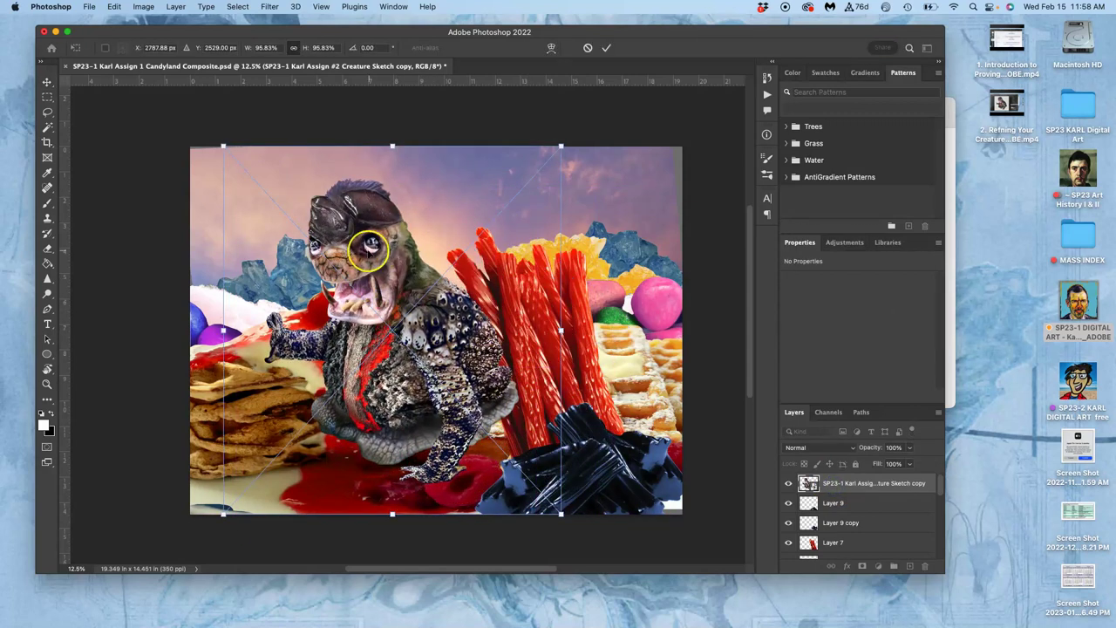
{"action": "right_click", "coordinate": [394, 250]}
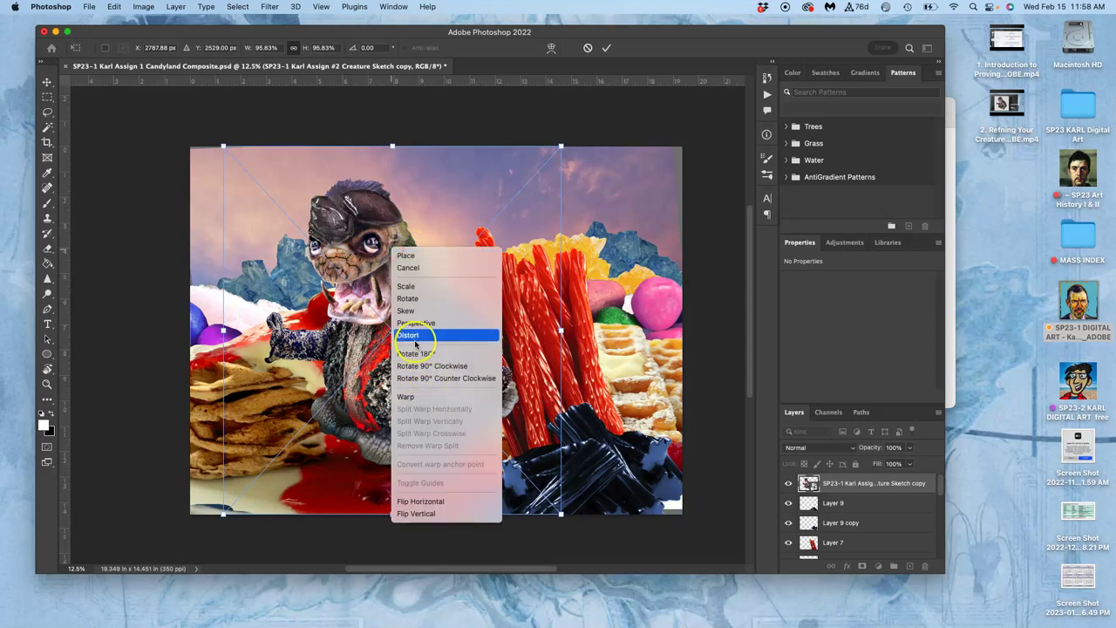
{"action": "left_click", "coordinate": [424, 503]}
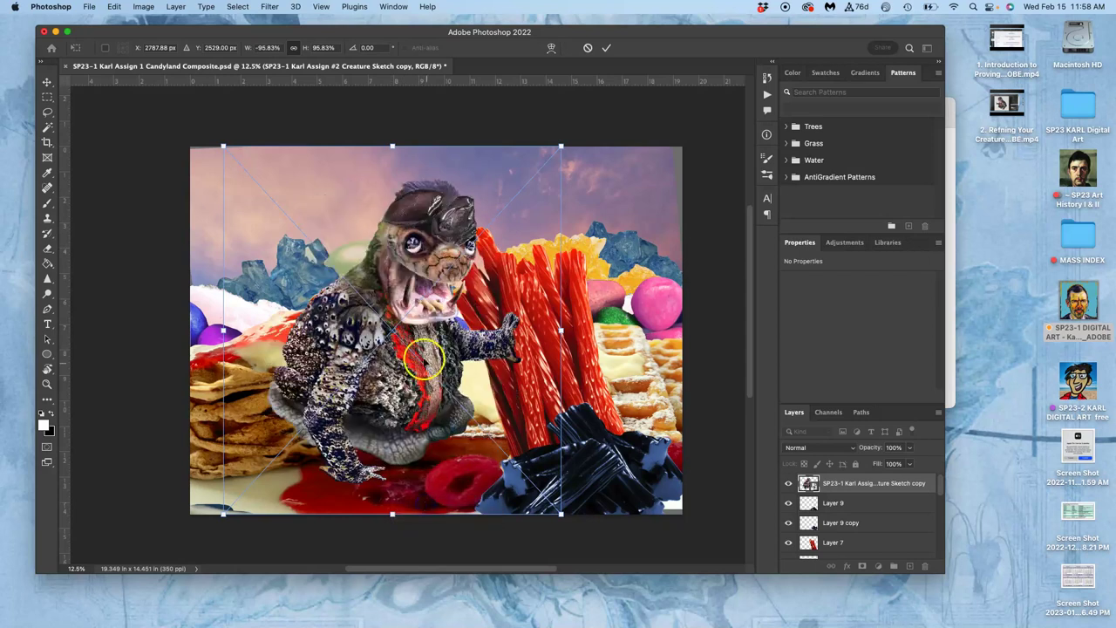
{"action": "left_click_drag", "start_coordinate": [422, 340], "coordinate": [430, 365]}
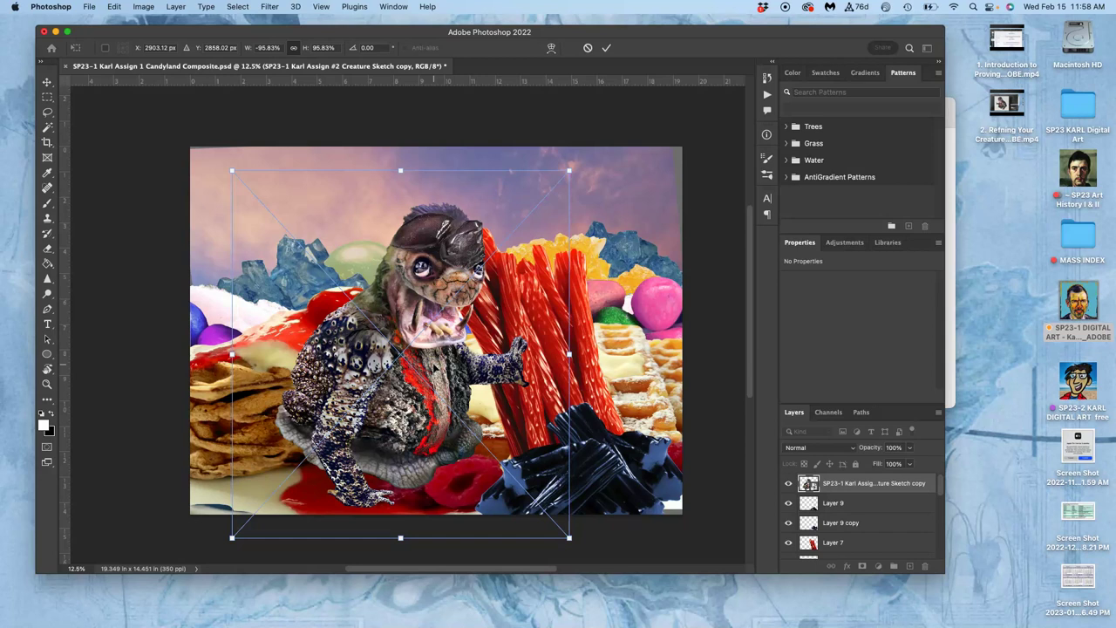
{"action": "key", "text": "Return"}
Lower the flipped creature copy beneath Layer 7, behind the licorice.
{"action": "key", "text": "super+bracketleft"}
{"action": "key", "text": "super+bracketleft"}
{"action": "key", "text": "super+bracketleft"}
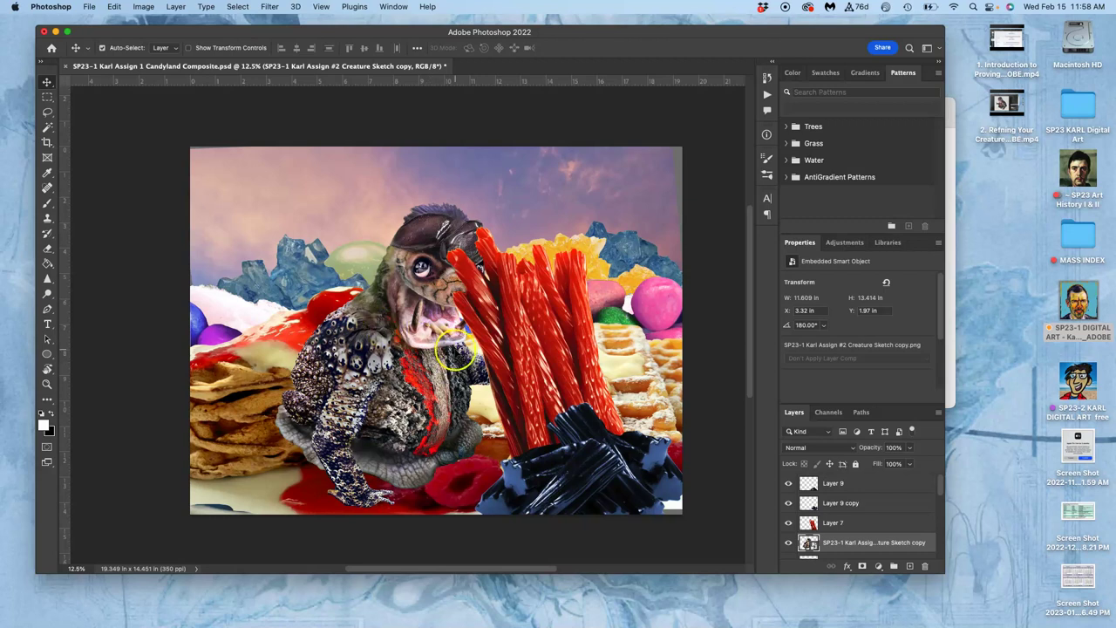
Compare the flipped creature with the enlarged one beneath Layer 11 by alternating their layer visibility.
{"action": "scroll", "coordinate": [834, 506], "scroll_direction": "down", "scroll_amount": 1}
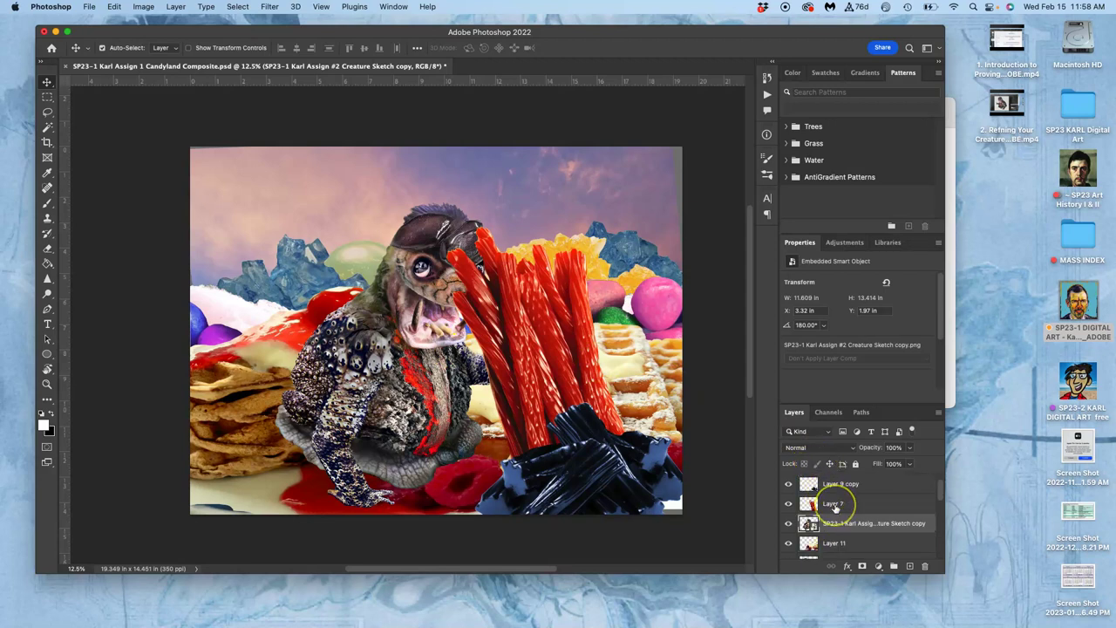
{"action": "scroll", "coordinate": [834, 506], "scroll_direction": "down", "scroll_amount": 1}
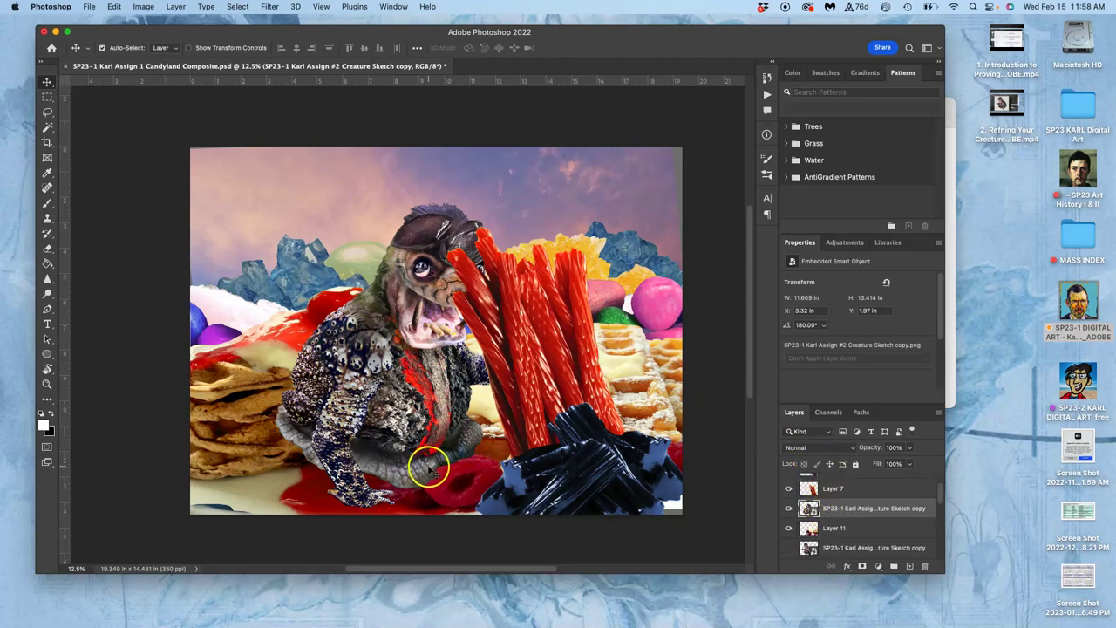
{"action": "left_click", "coordinate": [788, 509]}
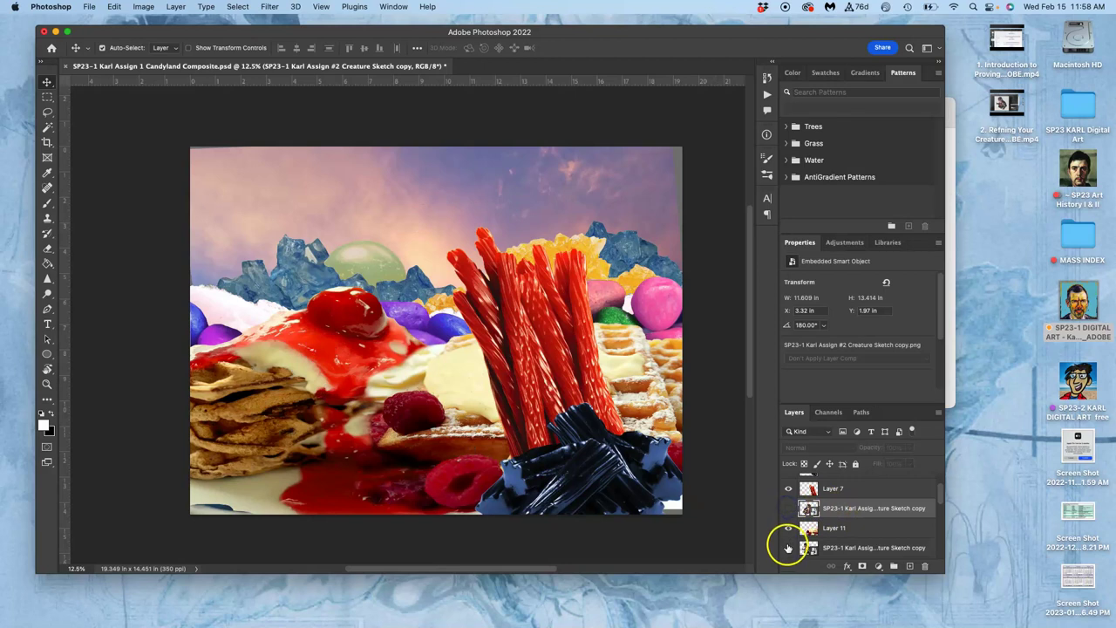
{"action": "left_click", "coordinate": [788, 548]}
{"action": "left_click_drag", "start_coordinate": [788, 508], "coordinate": [790, 548]}
{"action": "left_click", "coordinate": [789, 547]}
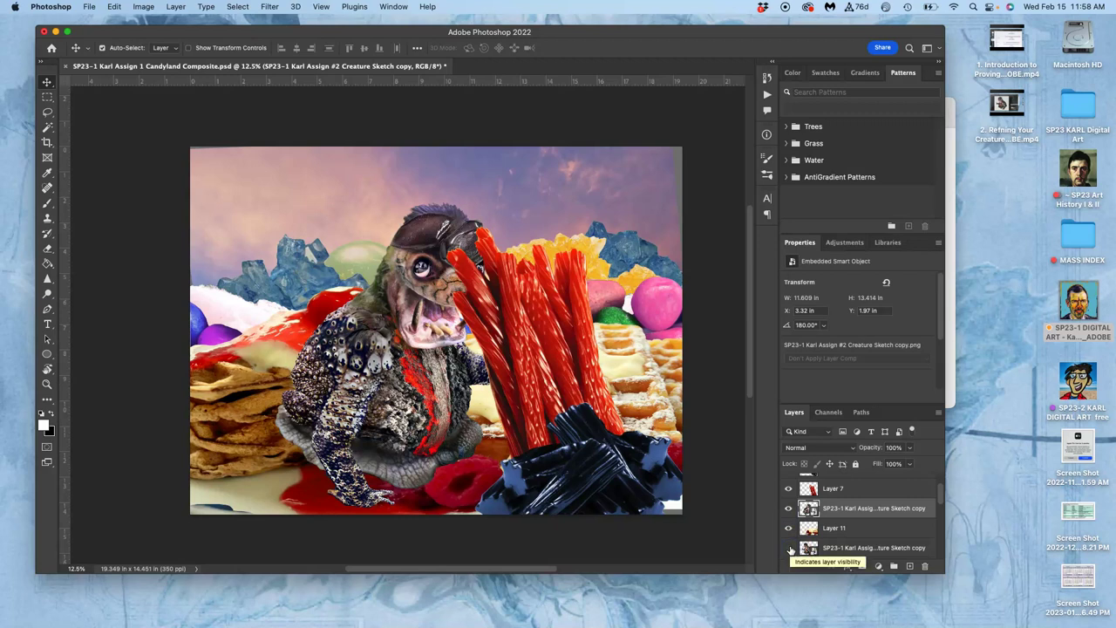
Show the enlarged creature beneath Layer 11 and delete the flipped creature layer.
{"action": "left_click", "coordinate": [789, 547]}
{"action": "left_click", "coordinate": [789, 508]}
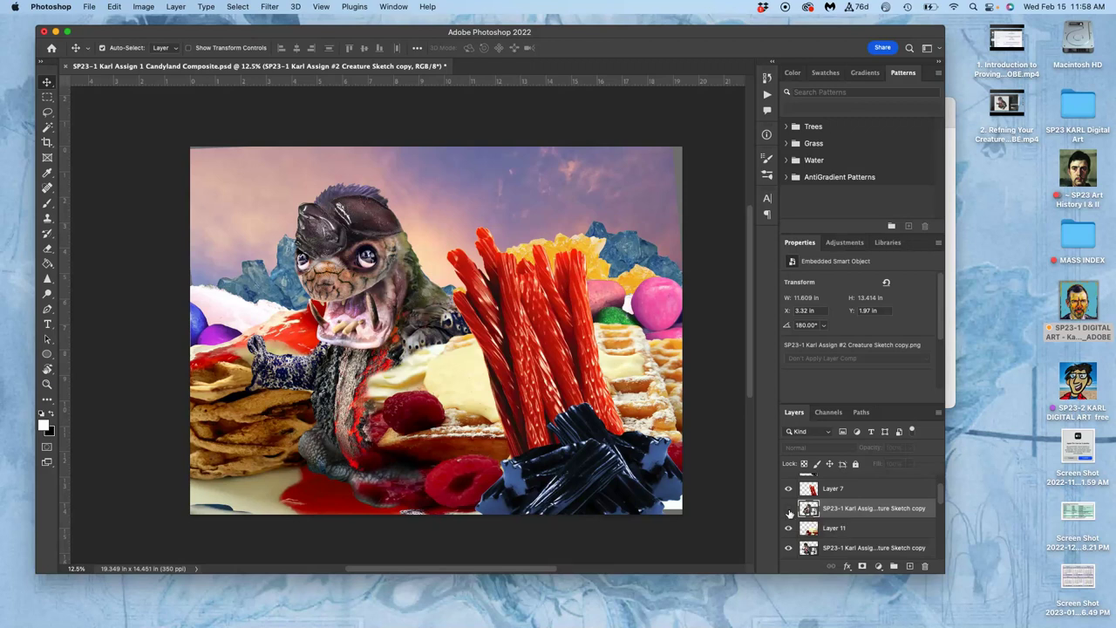
{"action": "key", "text": "BackSpace"}
{"action": "left_click", "coordinate": [839, 510]}
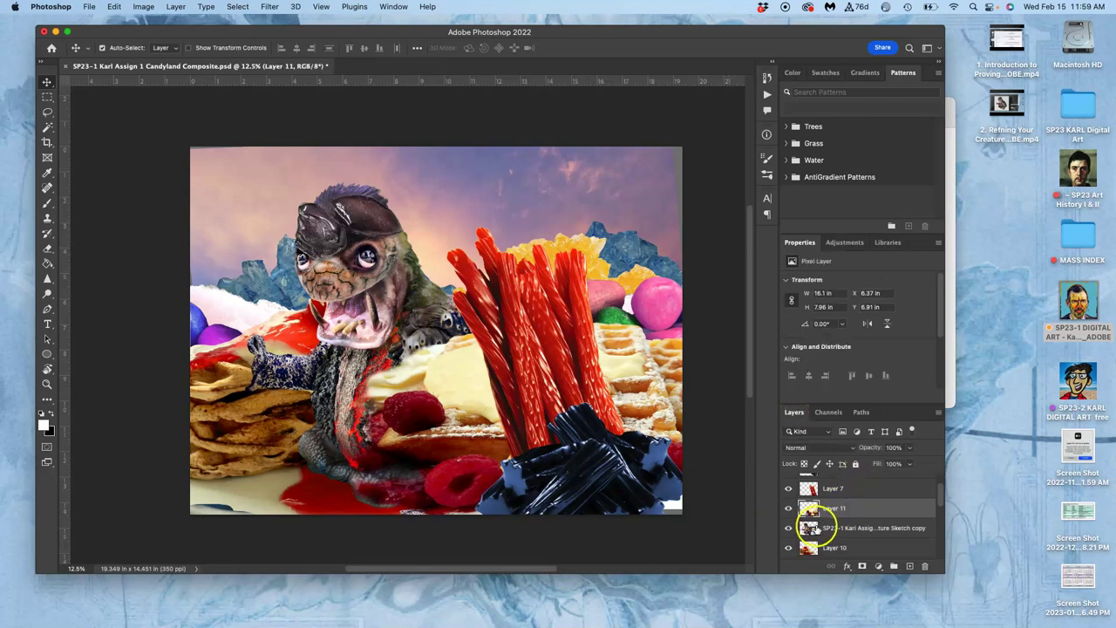
Color-label the remaining creature layer green and duplicate it in place.
{"action": "right_click", "coordinate": [791, 526]}
{"action": "left_click", "coordinate": [817, 576]}
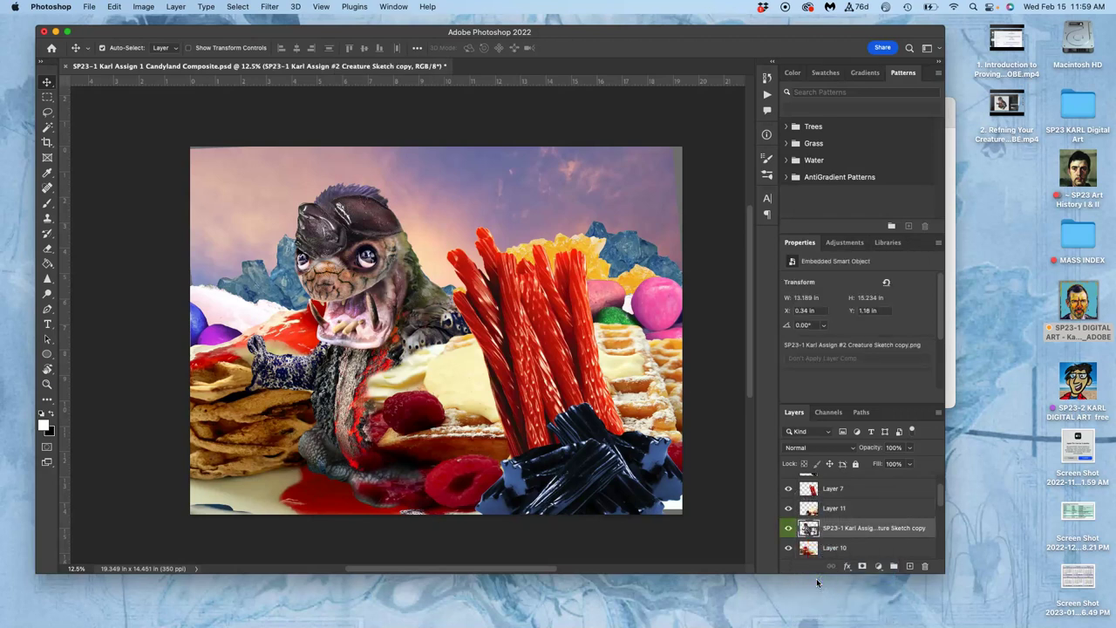
{"action": "scroll", "coordinate": [584, 451], "scroll_direction": "down", "scroll_amount": 2}
{"action": "left_click", "coordinate": [583, 452], "text": "alt"}
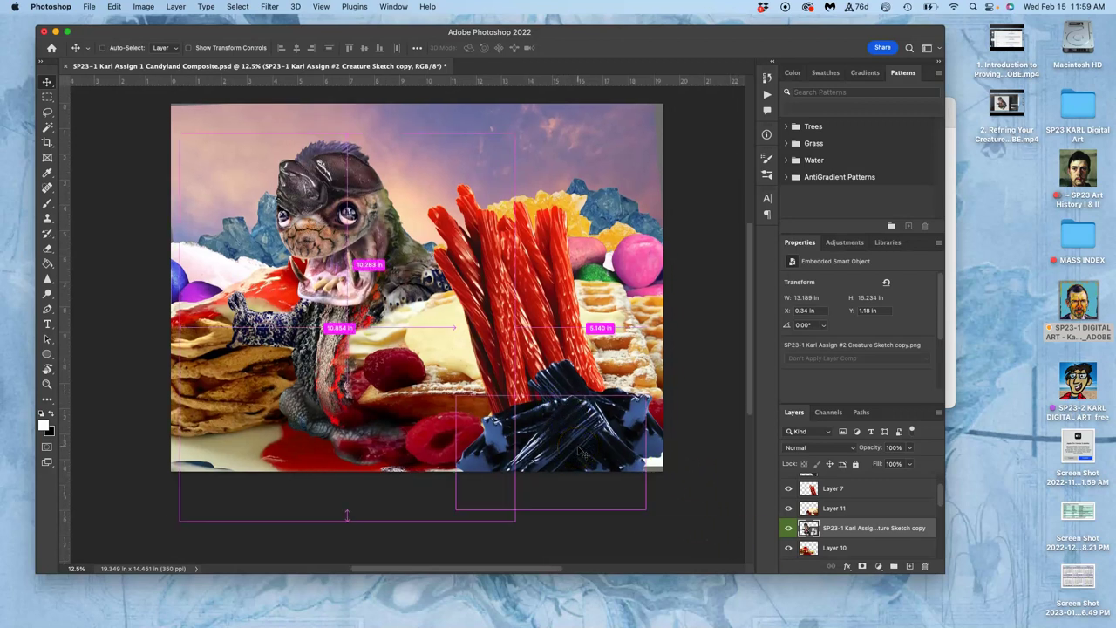
{"action": "scroll", "coordinate": [800, 511], "scroll_direction": "down", "scroll_amount": 2}
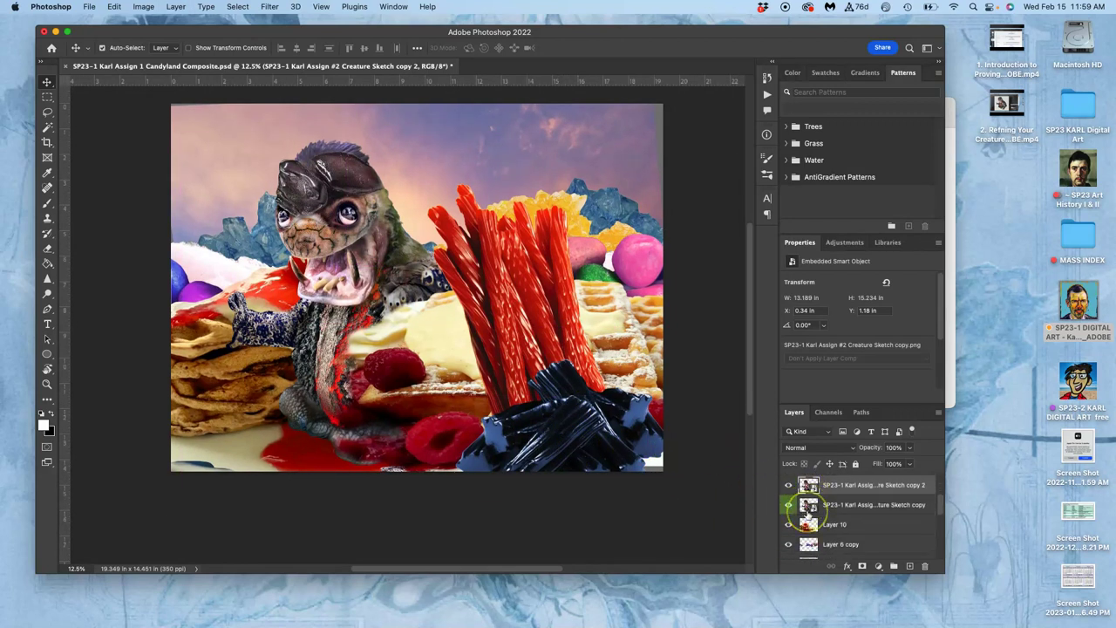
Rasterize the duplicated creature layer and hide the green-labeled smart object original.
{"action": "right_click", "coordinate": [839, 494]}
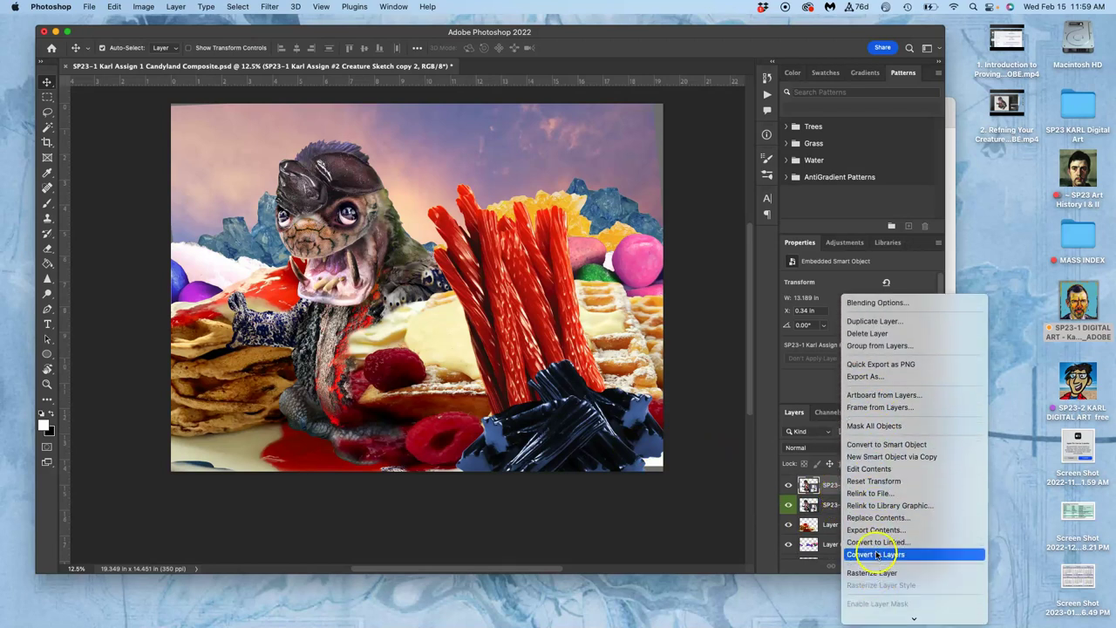
{"action": "left_click", "coordinate": [874, 575]}
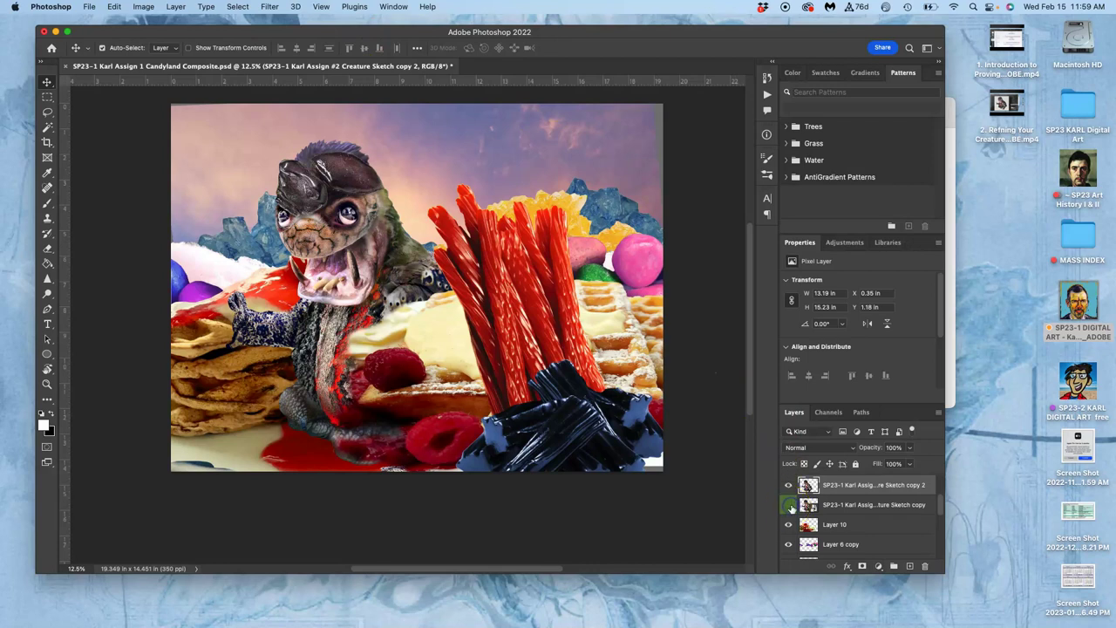
{"action": "key", "text": "super+equal"}
{"action": "key", "text": "super+minus"}
Start saving under a new file name, replacing "Assign" with "Proving Ground" and "Composite" with "Creaturescape".
{"action": "left_click", "coordinate": [90, 7]}
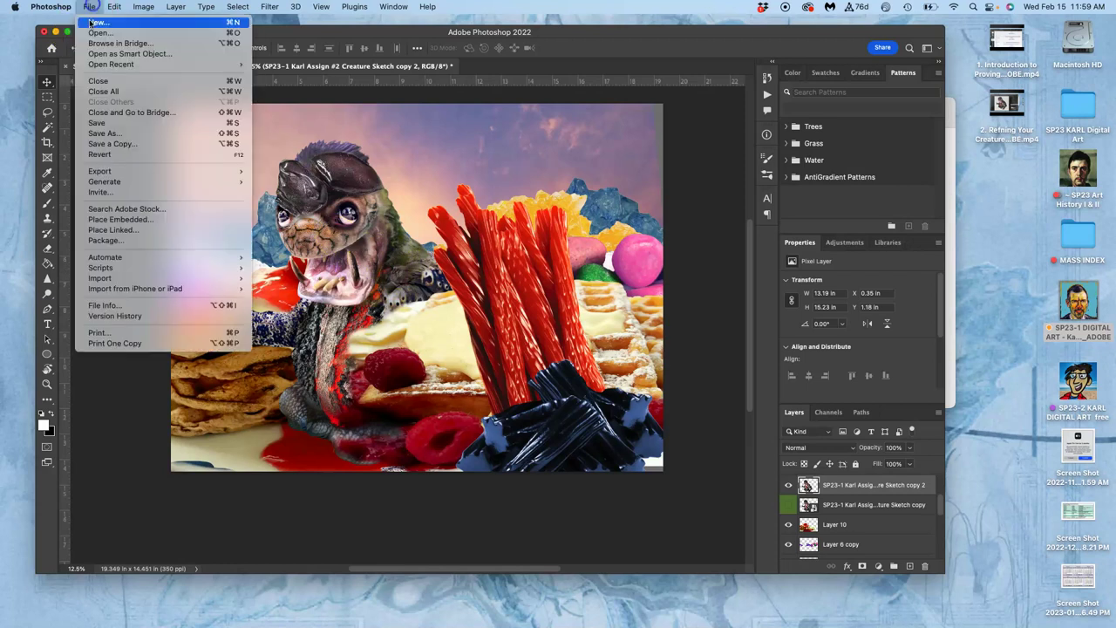
{"action": "left_click", "coordinate": [104, 135]}
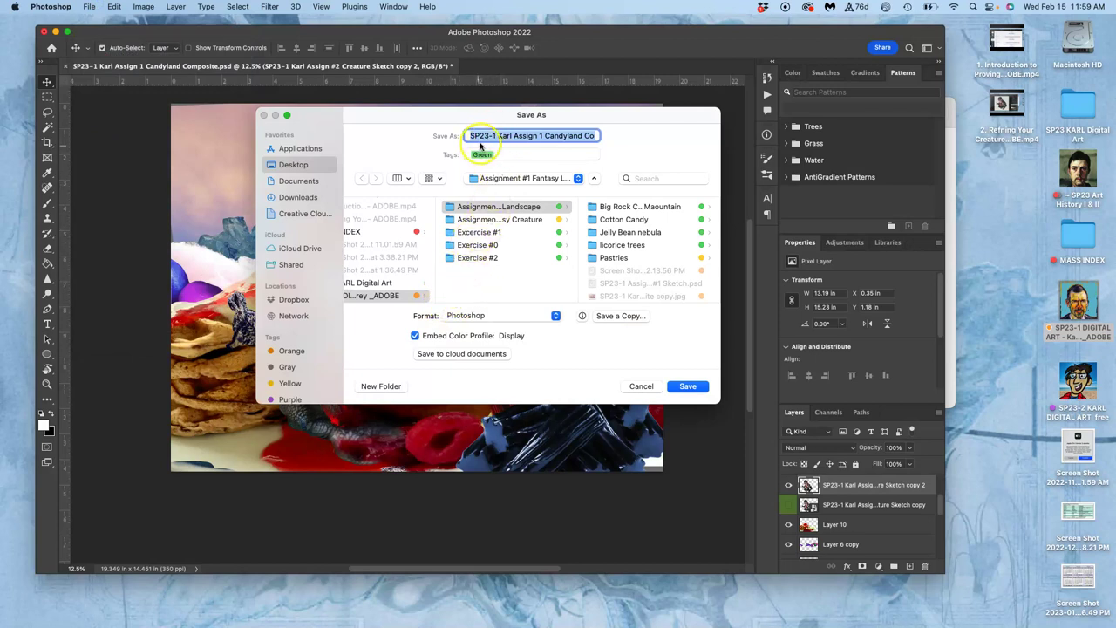
{"action": "left_click", "coordinate": [545, 135]}
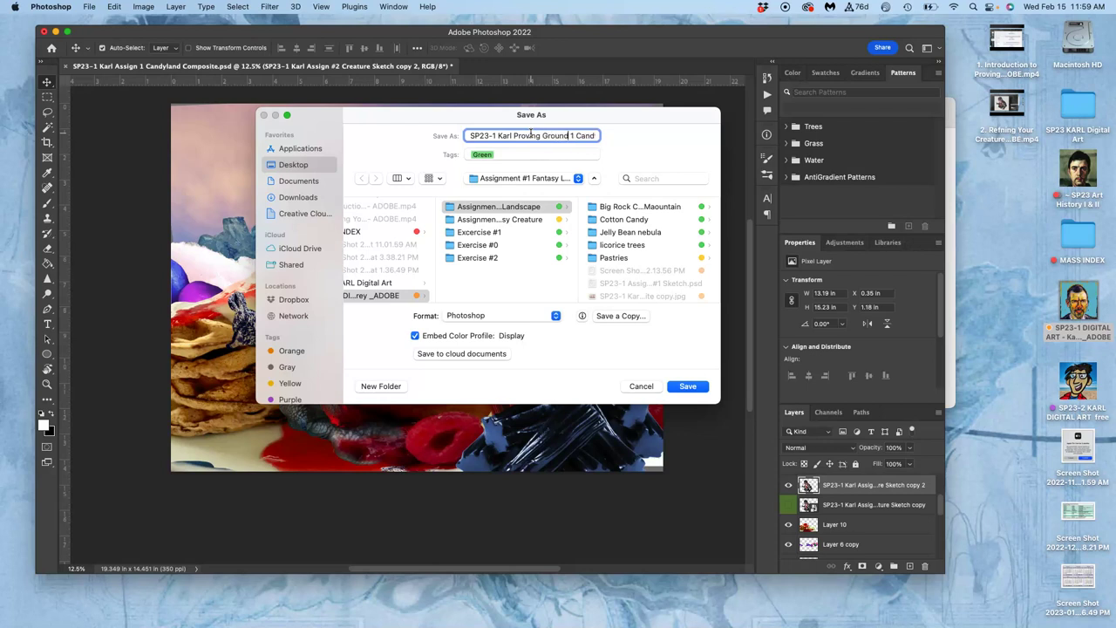
{"action": "left_click_drag", "start_coordinate": [597, 135], "coordinate": [507, 137]}
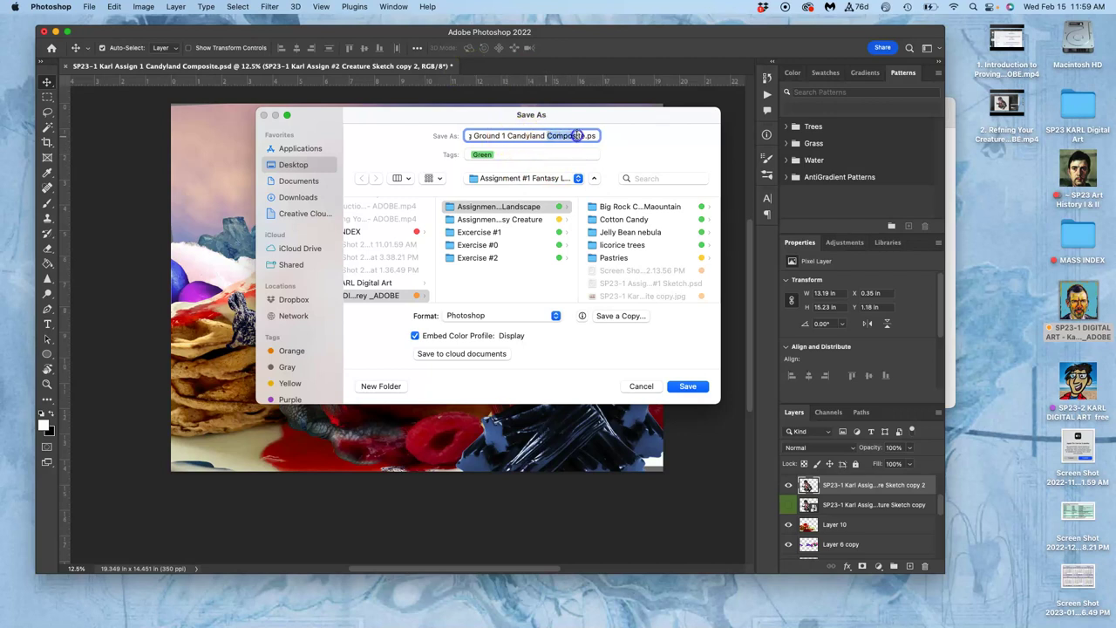
{"action": "left_click_drag", "start_coordinate": [580, 133], "coordinate": [578, 131]}
{"action": "type", "text": "Creaturesca"}
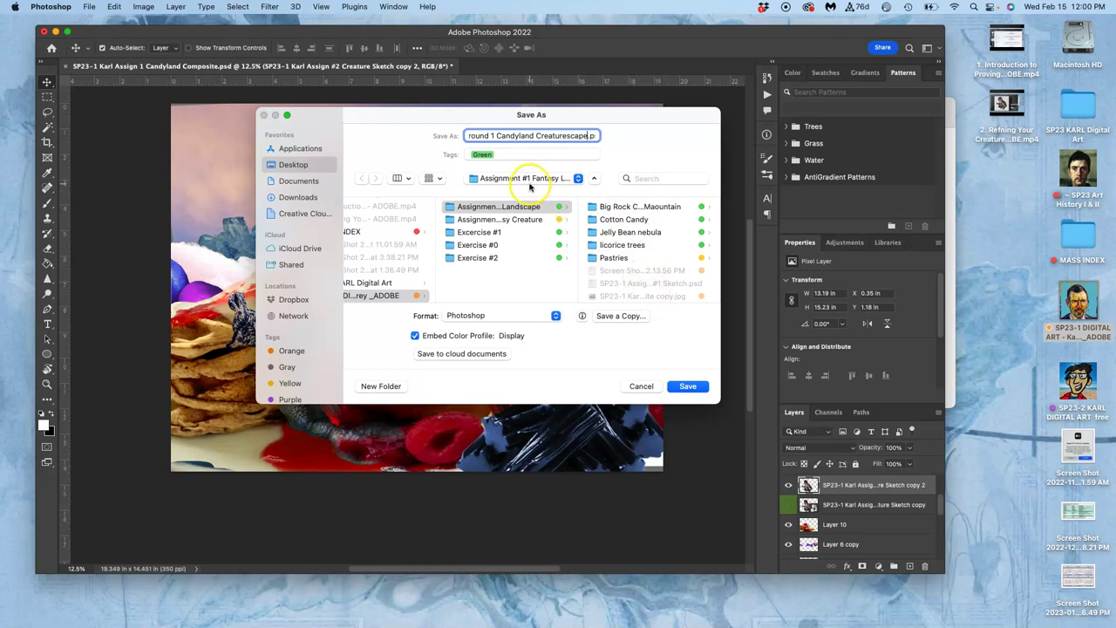
Save the renamed Photoshop file to the Desktop and give it a green tag.
{"action": "key", "text": "super+d"}
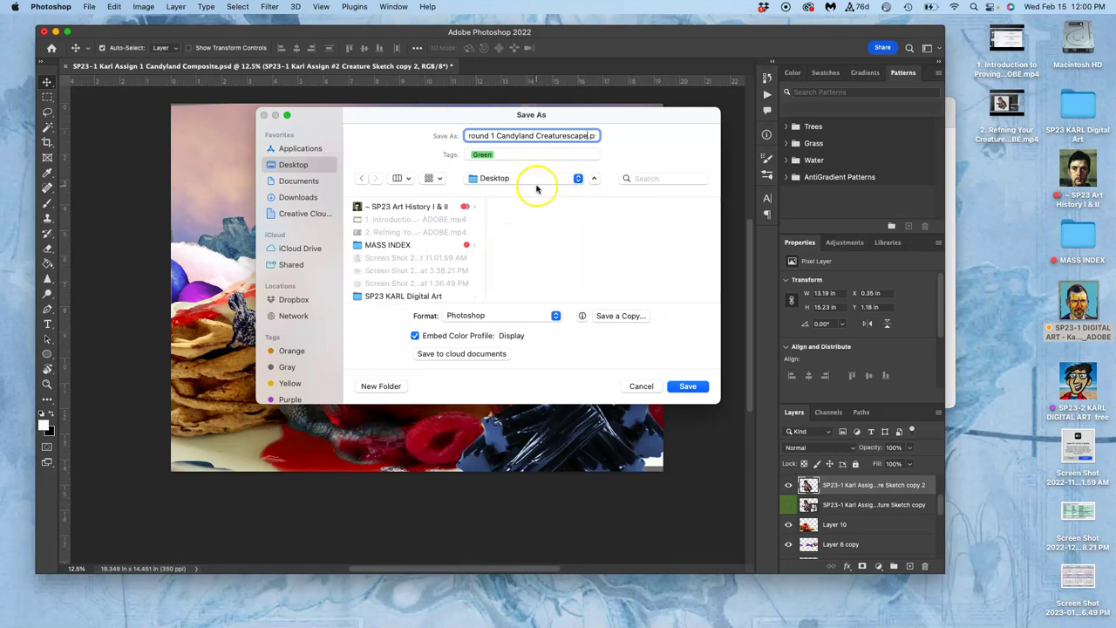
{"action": "left_click", "coordinate": [687, 386]}
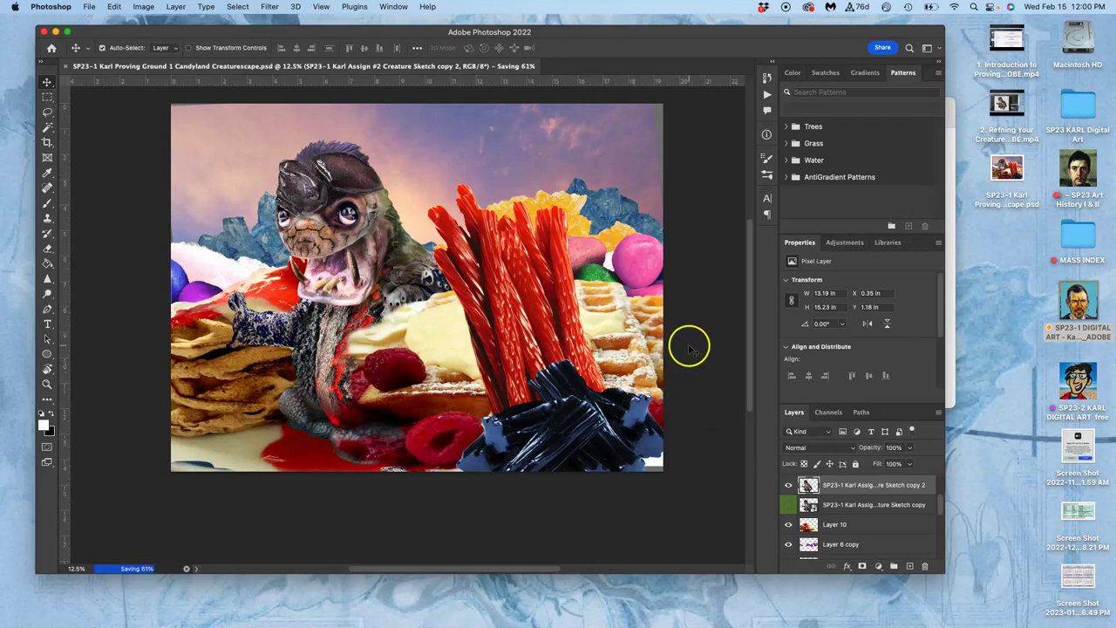
{"action": "right_click", "coordinate": [996, 199]}
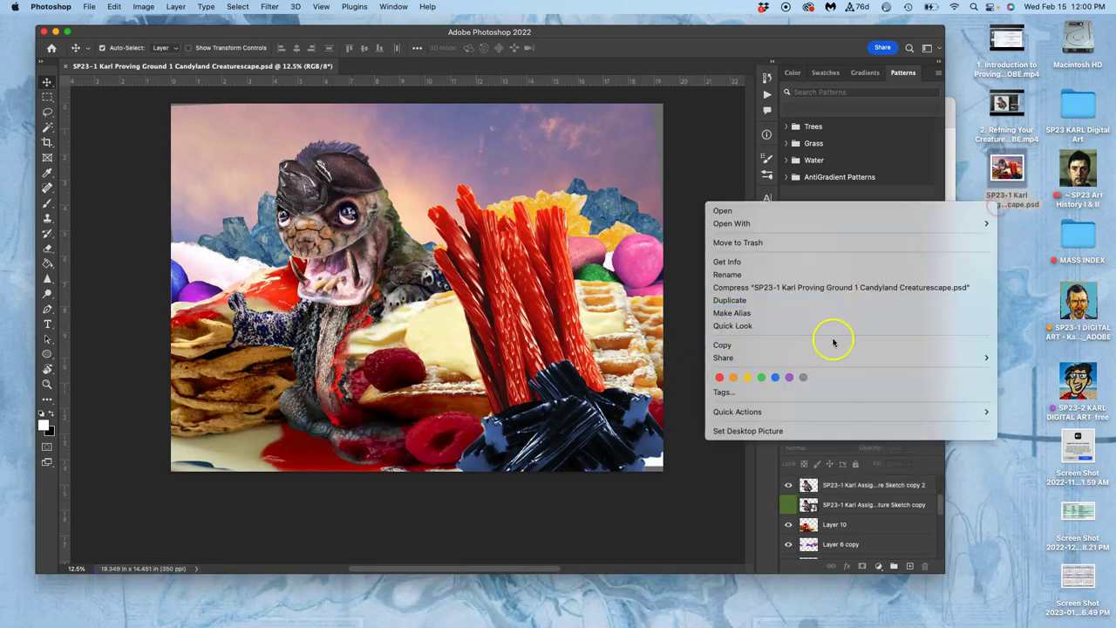
{"action": "left_click", "coordinate": [760, 377]}
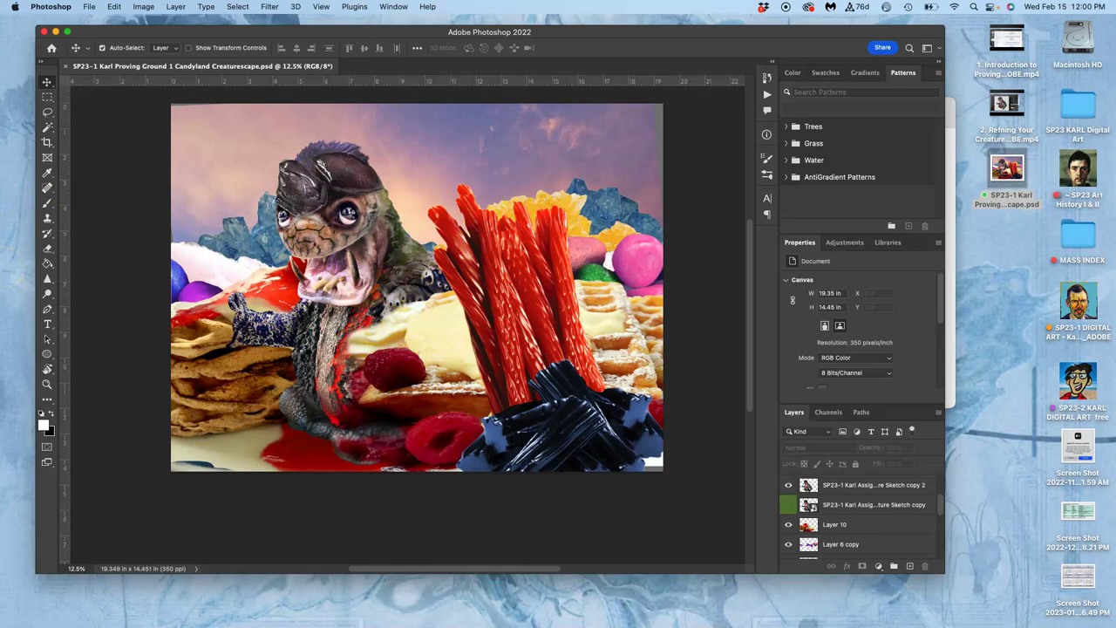
Switch to Chrome, review the Proving Ground assignment's example of a non-destructive Overlay layer, and return to Photoshop.
{"action": "mouse_move", "coordinate": [11, 237]}
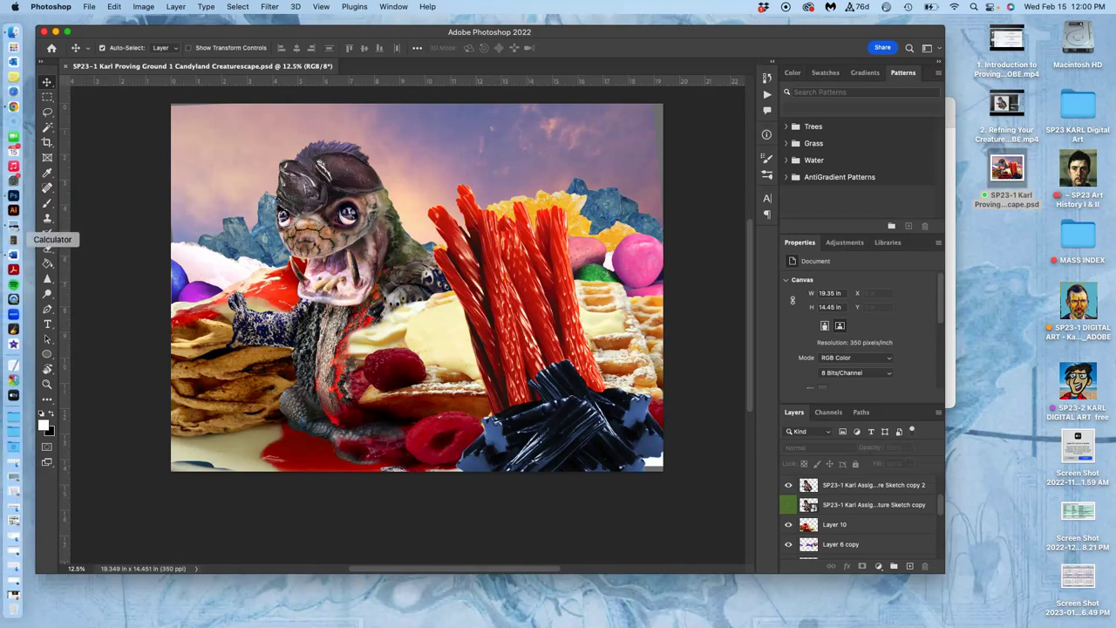
{"action": "left_click", "coordinate": [15, 108]}
{"action": "scroll", "coordinate": [570, 353], "scroll_direction": "up", "scroll_amount": 2}
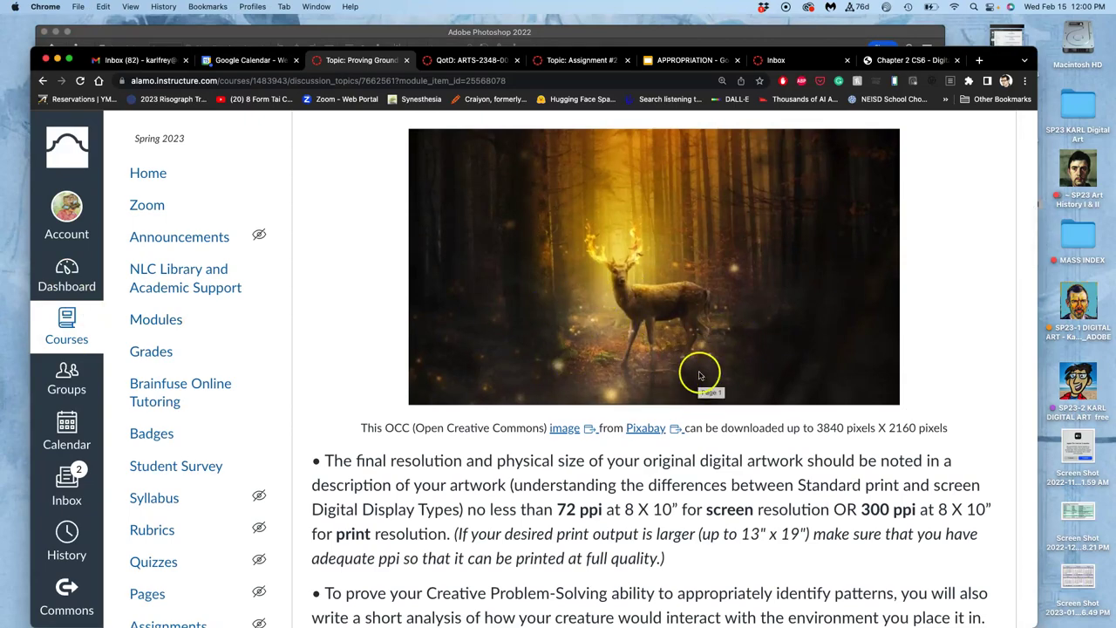
{"action": "scroll", "coordinate": [707, 379], "scroll_direction": "down", "scroll_amount": 5}
{"action": "scroll", "coordinate": [707, 378], "scroll_direction": "down", "scroll_amount": 20}
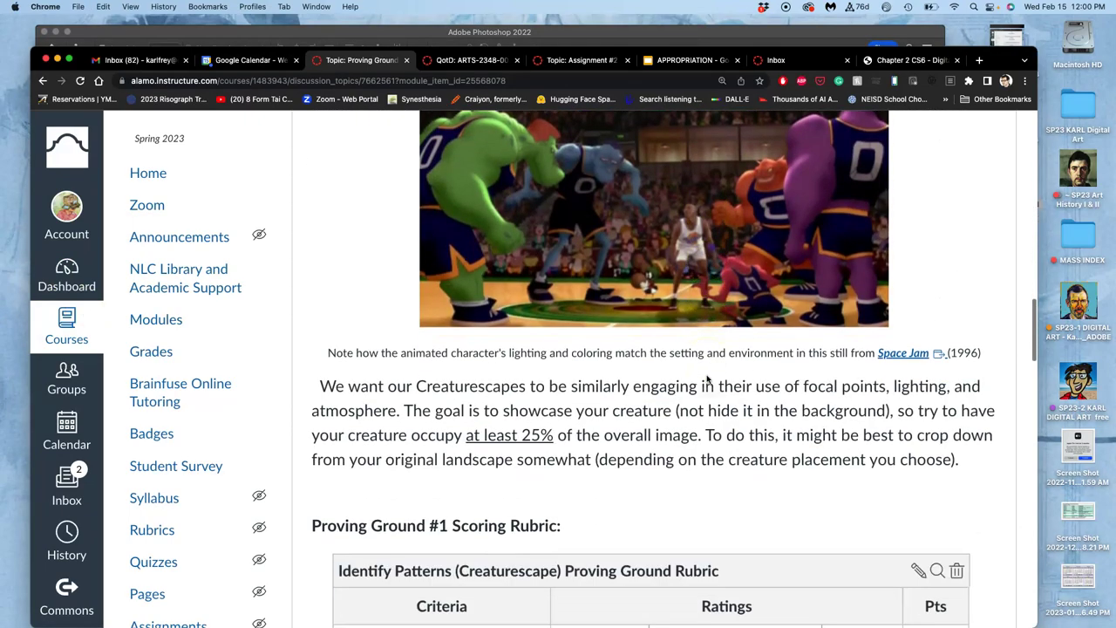
{"action": "scroll", "coordinate": [707, 378], "scroll_direction": "up", "scroll_amount": 1}
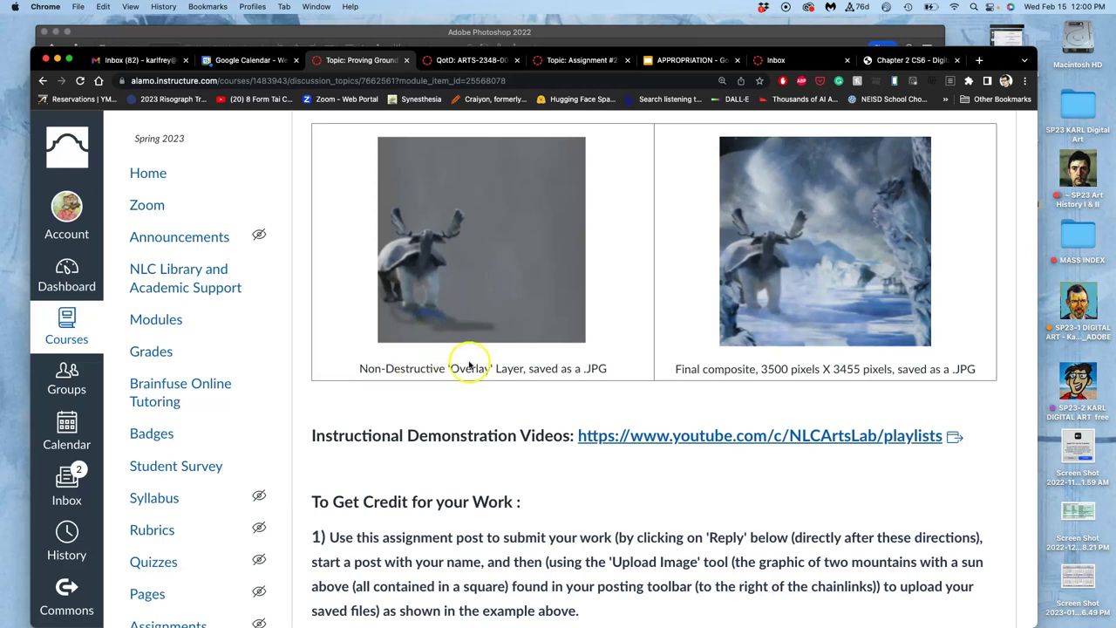
{"action": "left_click", "coordinate": [56, 61]}
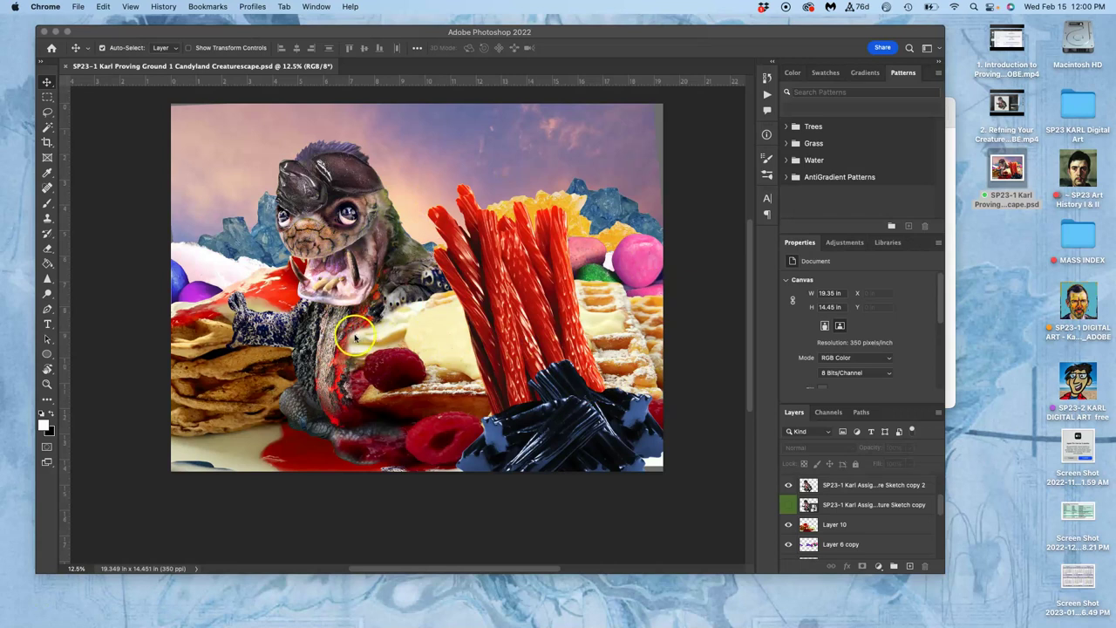
Duplicate the rasterized creature layer in place.
{"action": "left_click", "coordinate": [867, 488]}
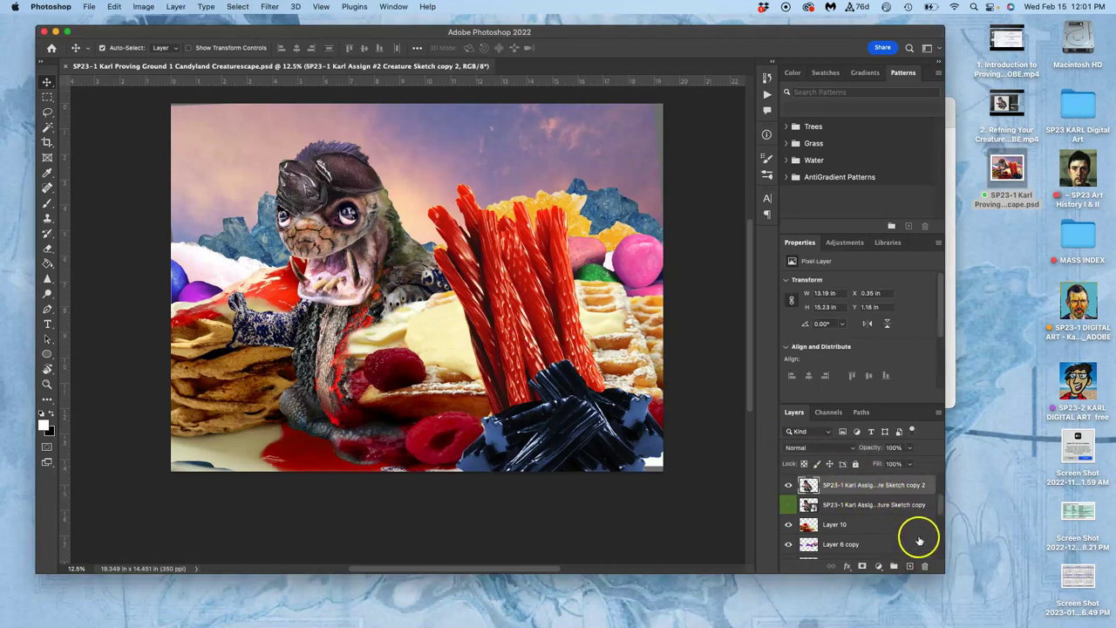
{"action": "scroll", "coordinate": [939, 509], "scroll_direction": "up", "scroll_amount": 2}
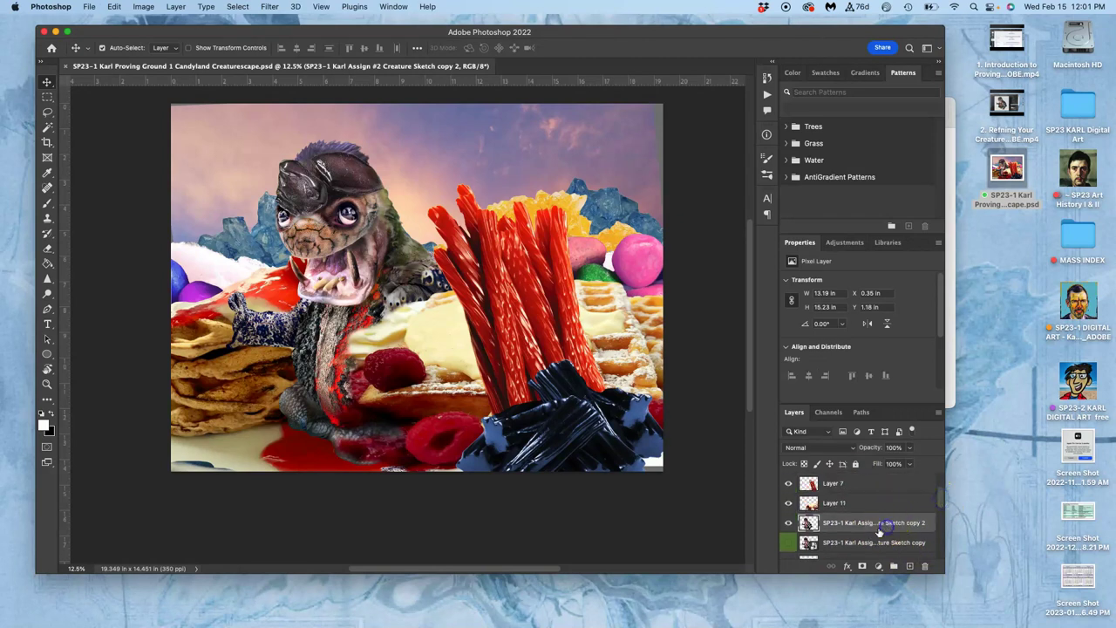
{"action": "key", "text": "super+j"}
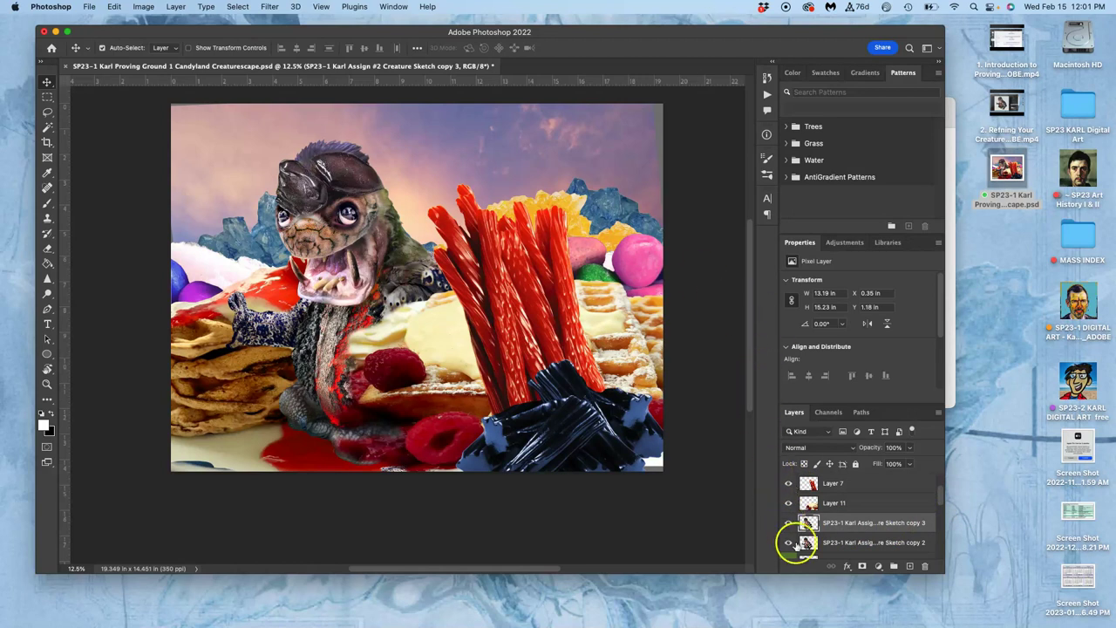
Apply a Color Overlay in neutral gray #7a7a7a at 100% opacity and Normal blend mode to the new creature duplicate.
{"action": "double_click", "coordinate": [931, 520]}
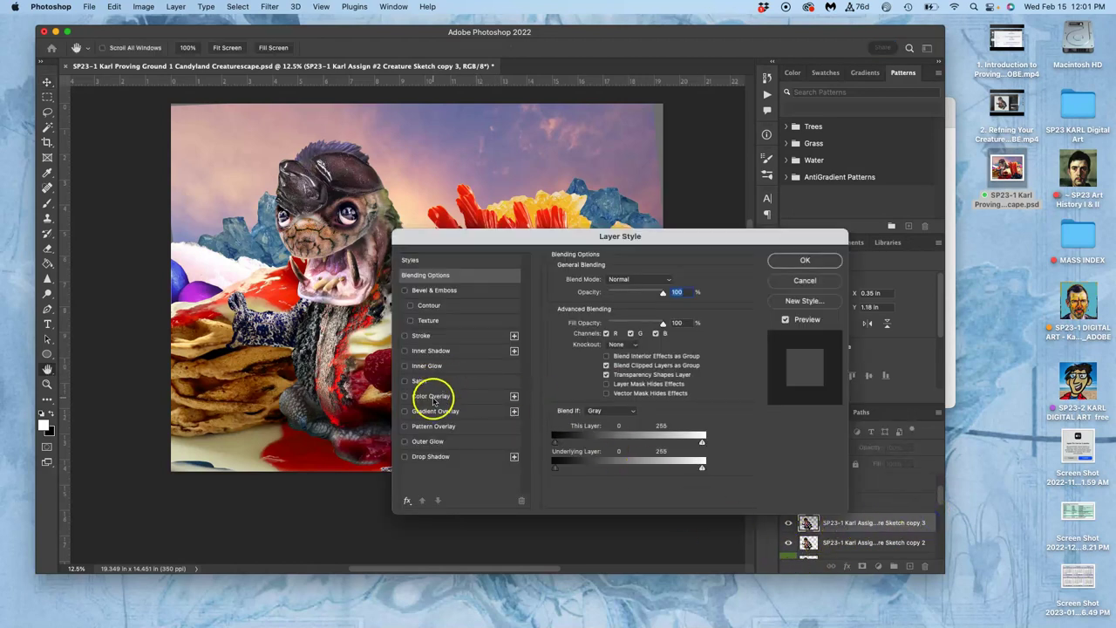
{"action": "left_click", "coordinate": [404, 396]}
{"action": "left_click", "coordinate": [434, 396]}
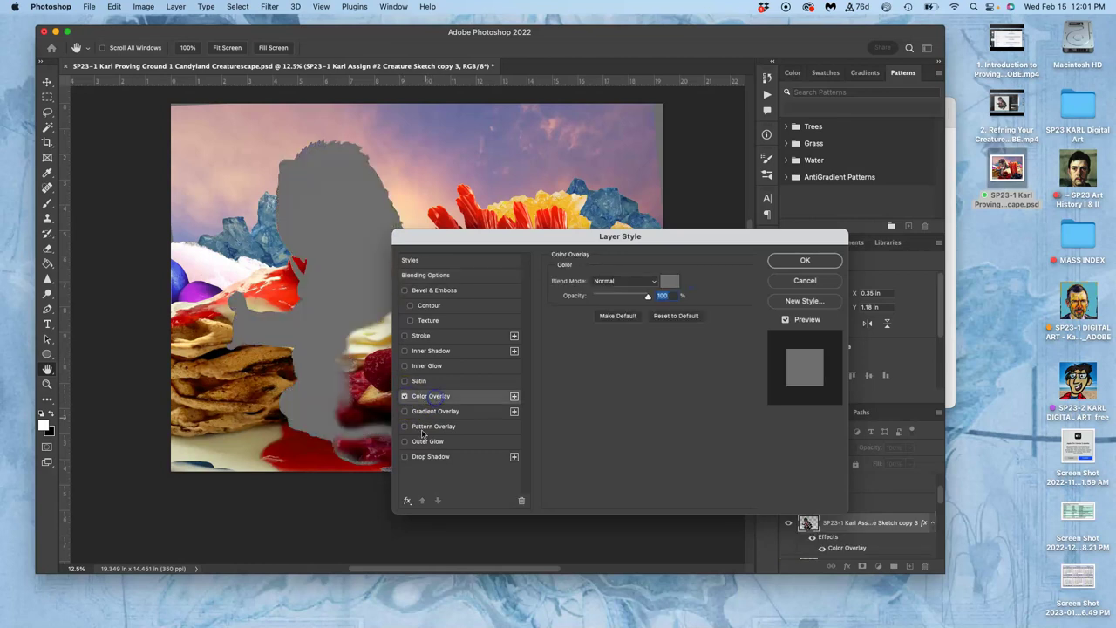
{"action": "left_click", "coordinate": [669, 280]}
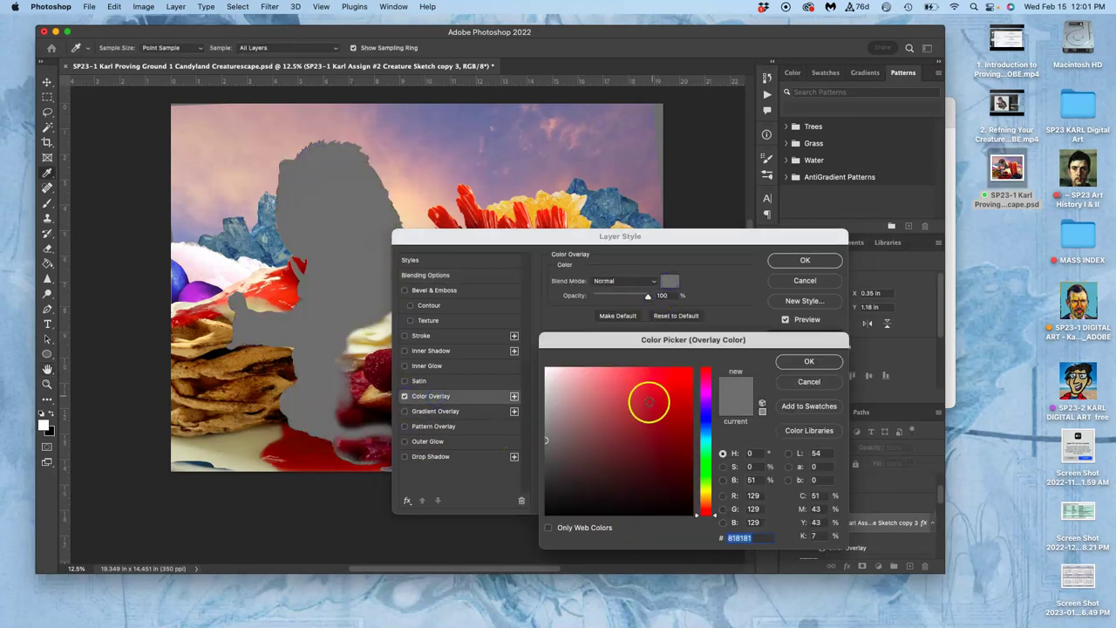
{"action": "left_click", "coordinate": [544, 444]}
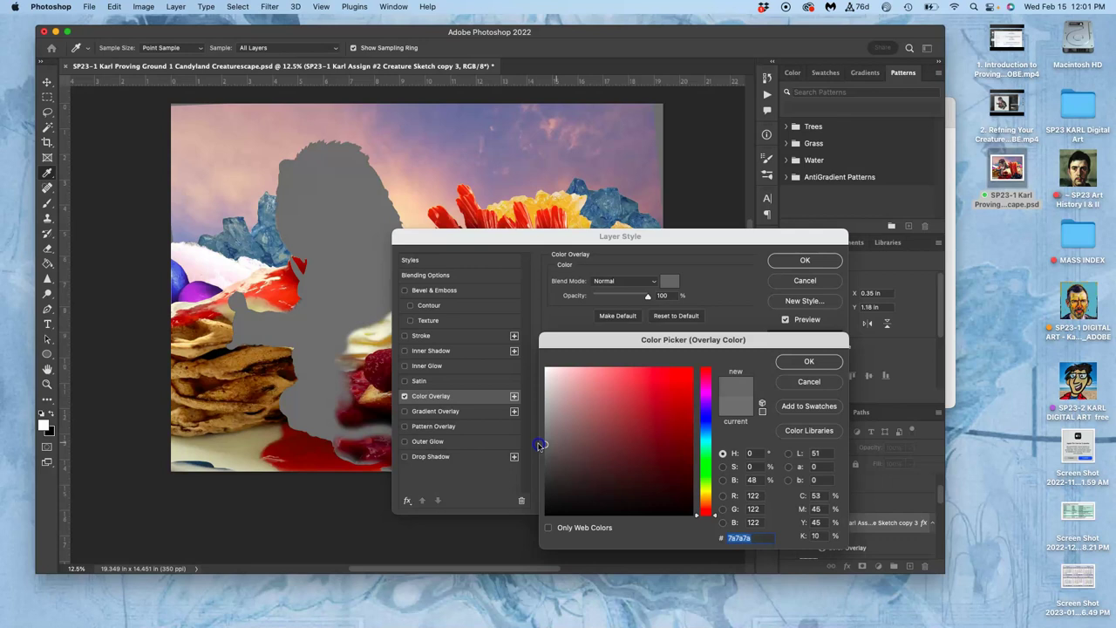
{"action": "left_click", "coordinate": [544, 444]}
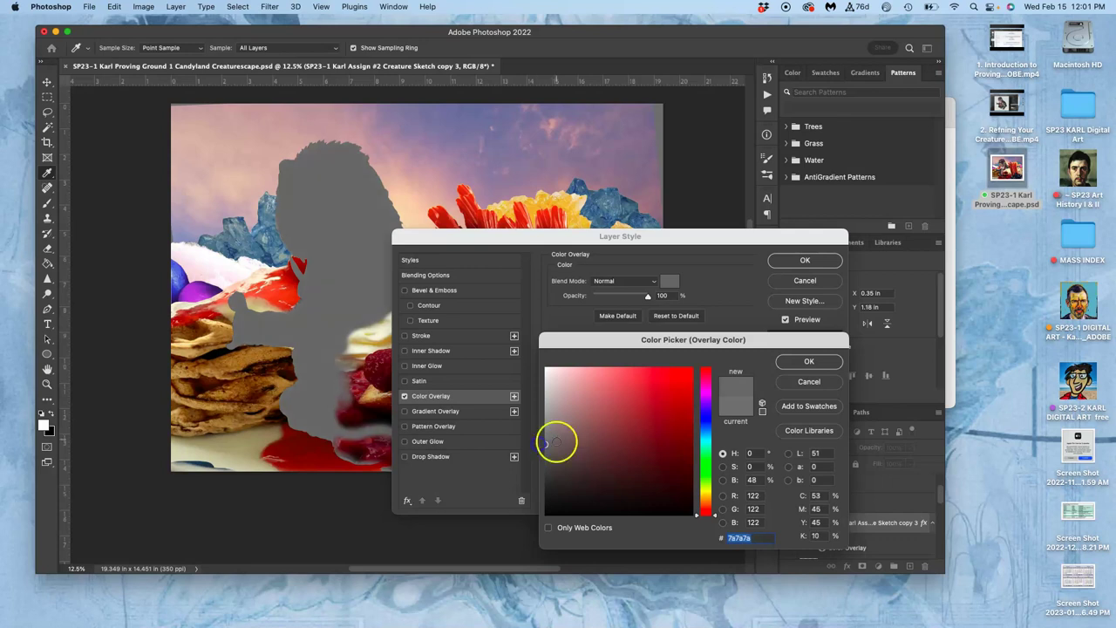
{"action": "left_click", "coordinate": [800, 362]}
{"action": "left_click", "coordinate": [793, 261]}
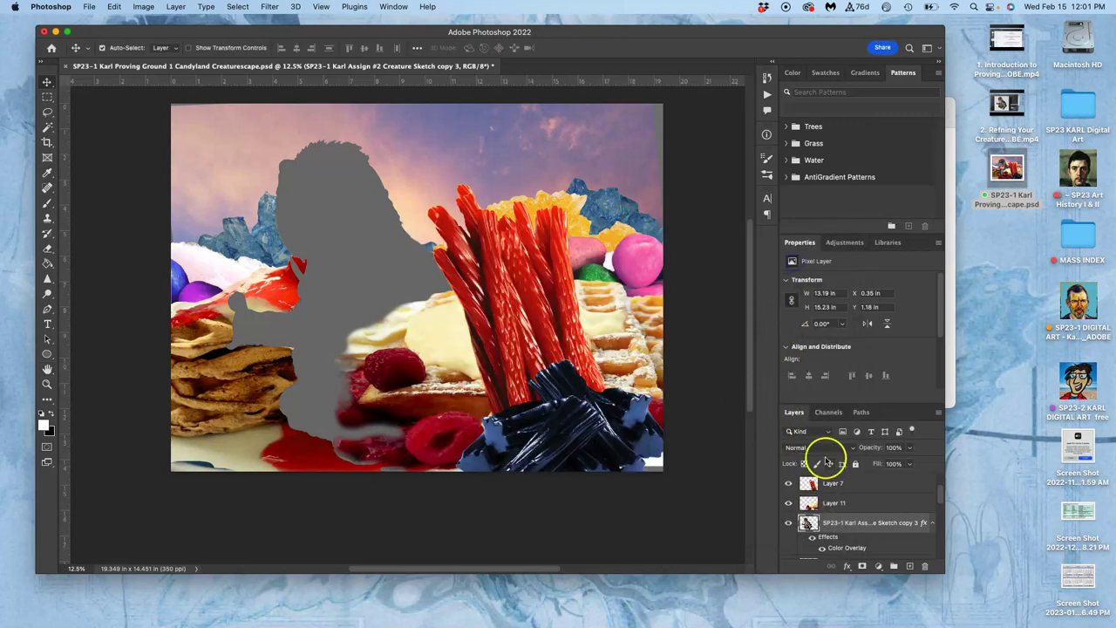
Rasterize the gray creature duplicate's layer style and toggle its visibility to check it against the creature beneath.
{"action": "right_click", "coordinate": [883, 518]}
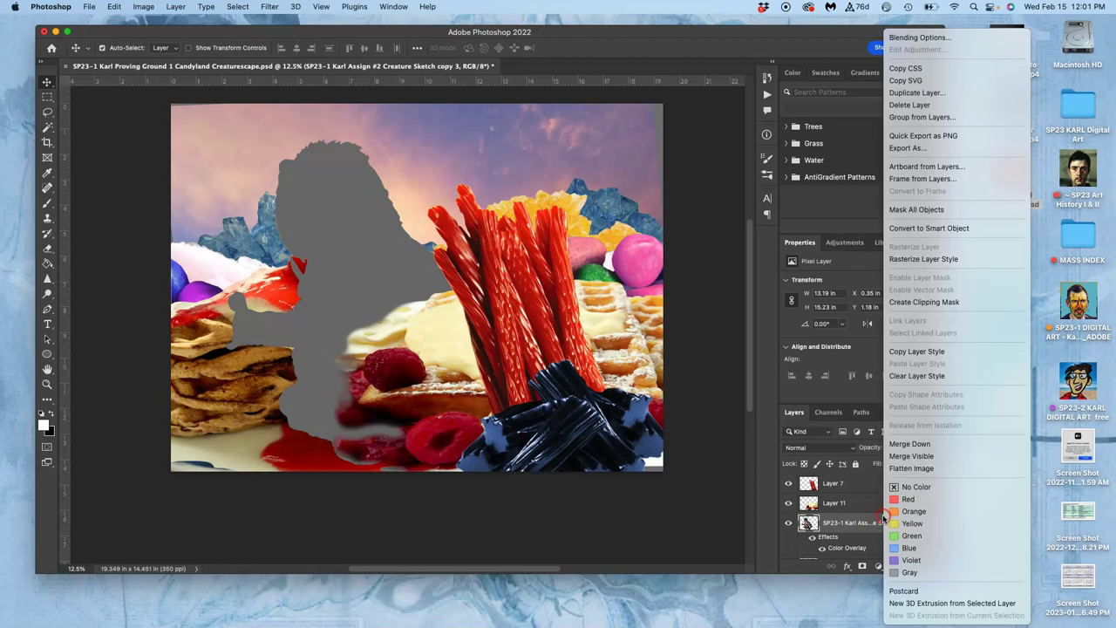
{"action": "left_click", "coordinate": [907, 260]}
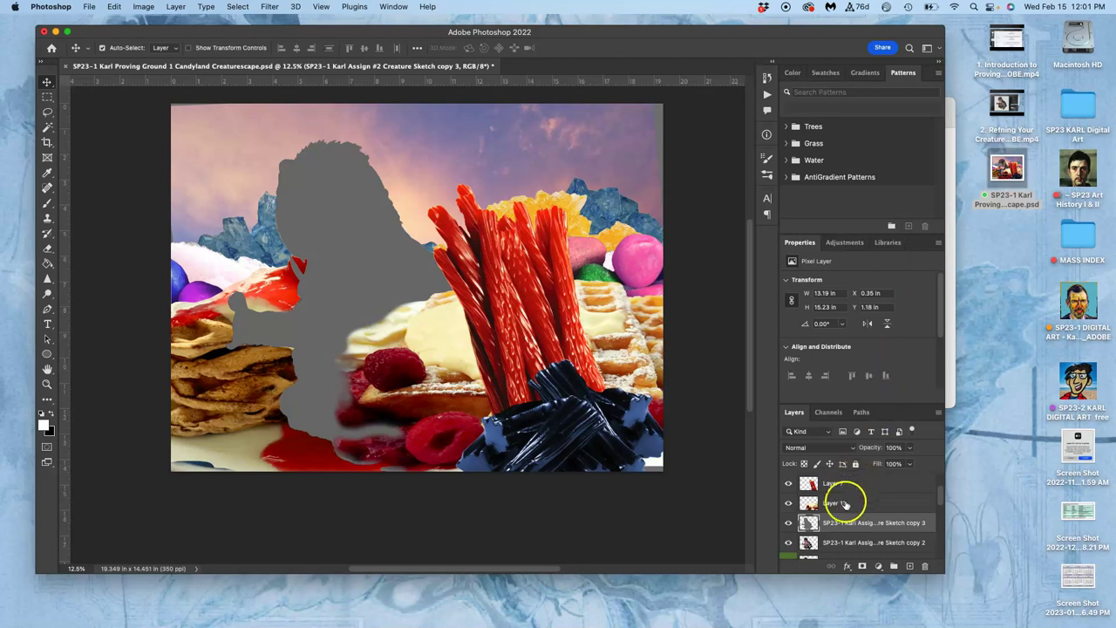
{"action": "scroll", "coordinate": [847, 506], "scroll_direction": "down", "scroll_amount": 1}
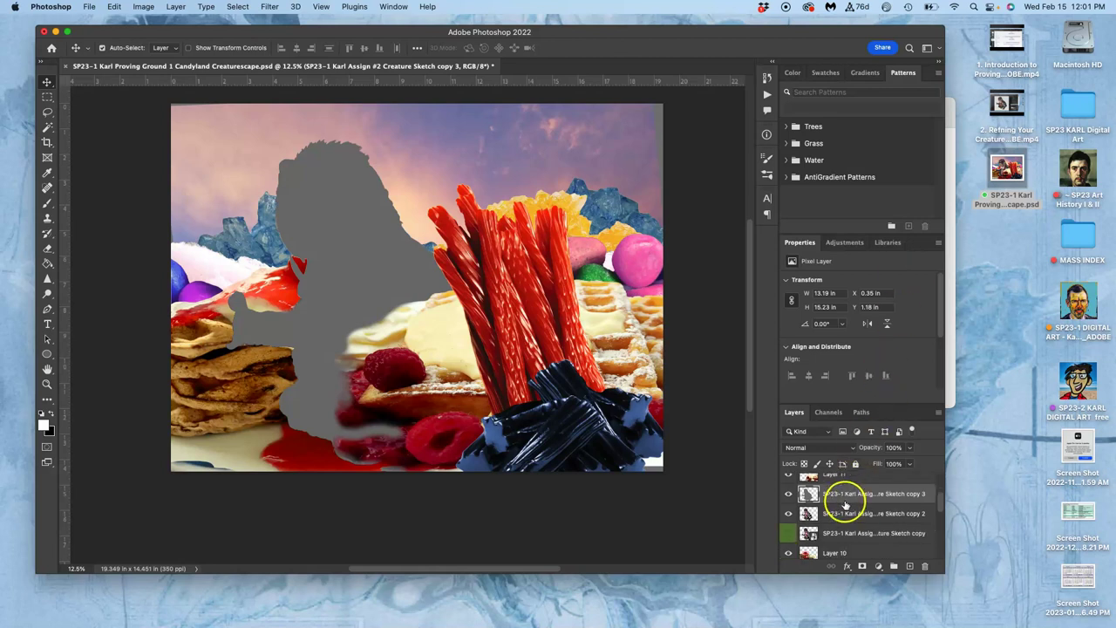
{"action": "left_click", "coordinate": [786, 494]}
{"action": "left_click", "coordinate": [786, 495]}
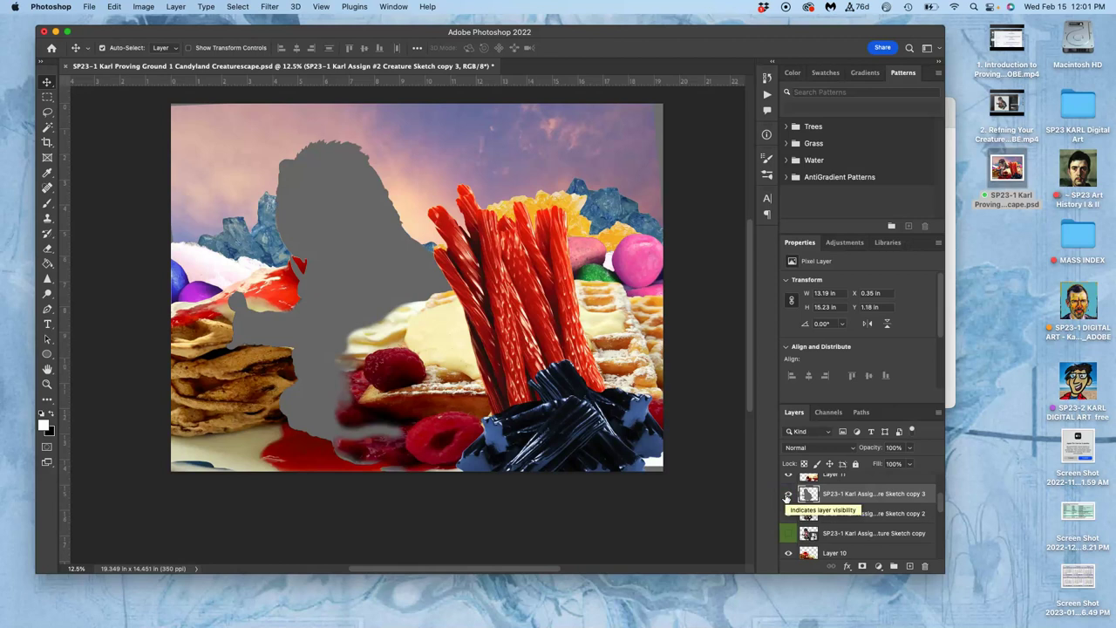
Set the gray creature layer's blend mode to Overlay and toggle its visibility to compare the result.
{"action": "left_click", "coordinate": [817, 449]}
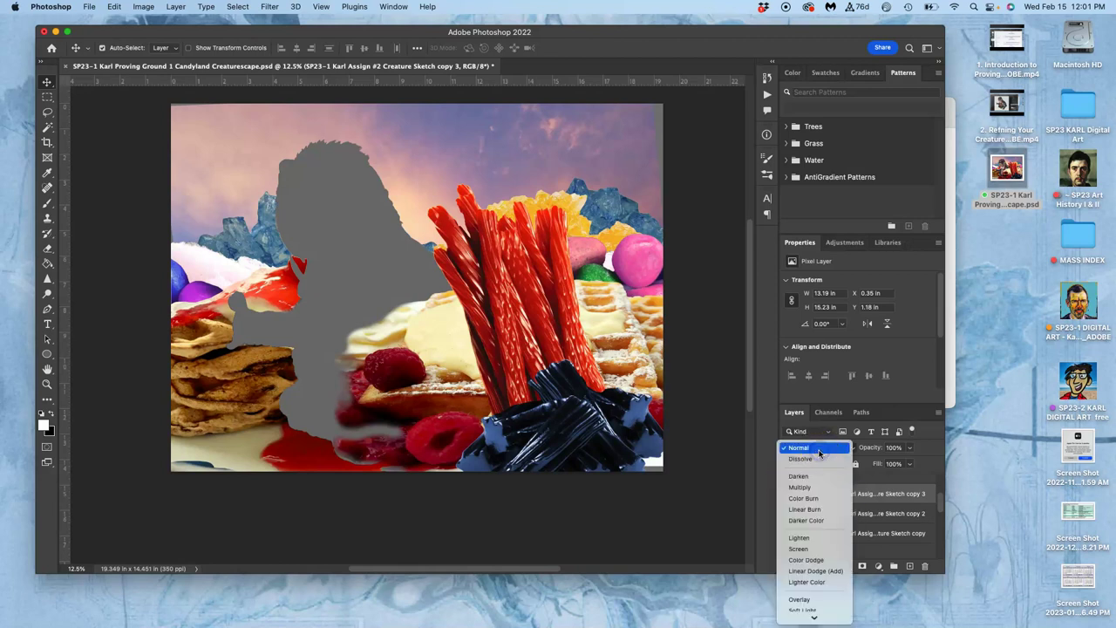
{"action": "left_click", "coordinate": [808, 600]}
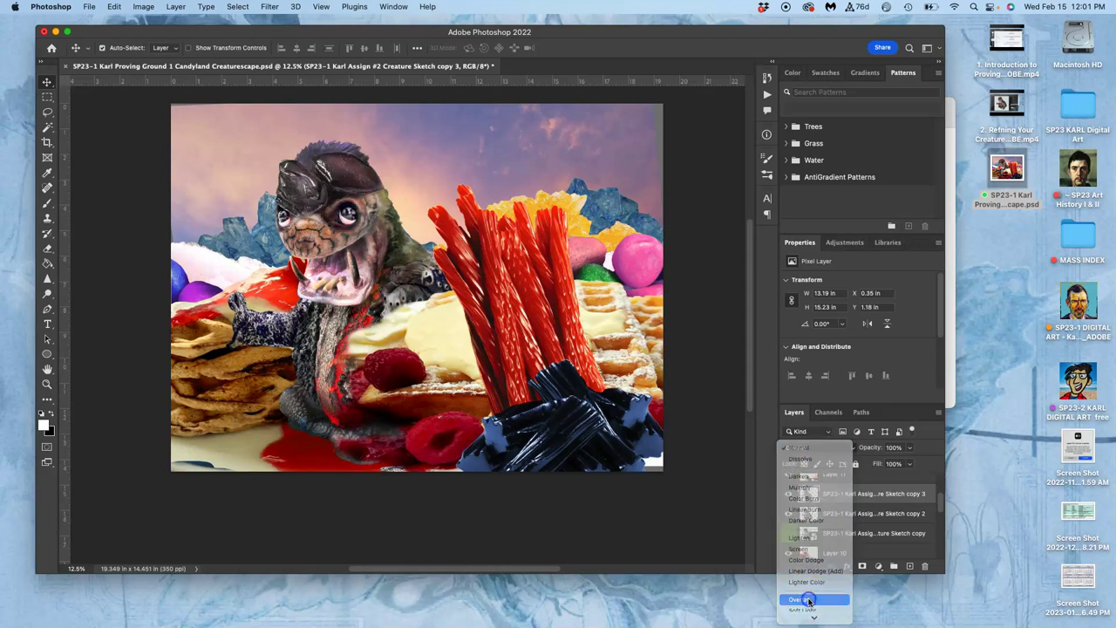
{"action": "left_click", "coordinate": [788, 494]}
{"action": "left_click", "coordinate": [789, 494]}
{"action": "left_click", "coordinate": [789, 495]}
{"action": "left_click", "coordinate": [788, 494]}
{"action": "left_click", "coordinate": [789, 494]}
{"action": "left_click", "coordinate": [789, 494]}
{"action": "left_click", "coordinate": [789, 494]}
{"action": "left_click", "coordinate": [789, 494]}
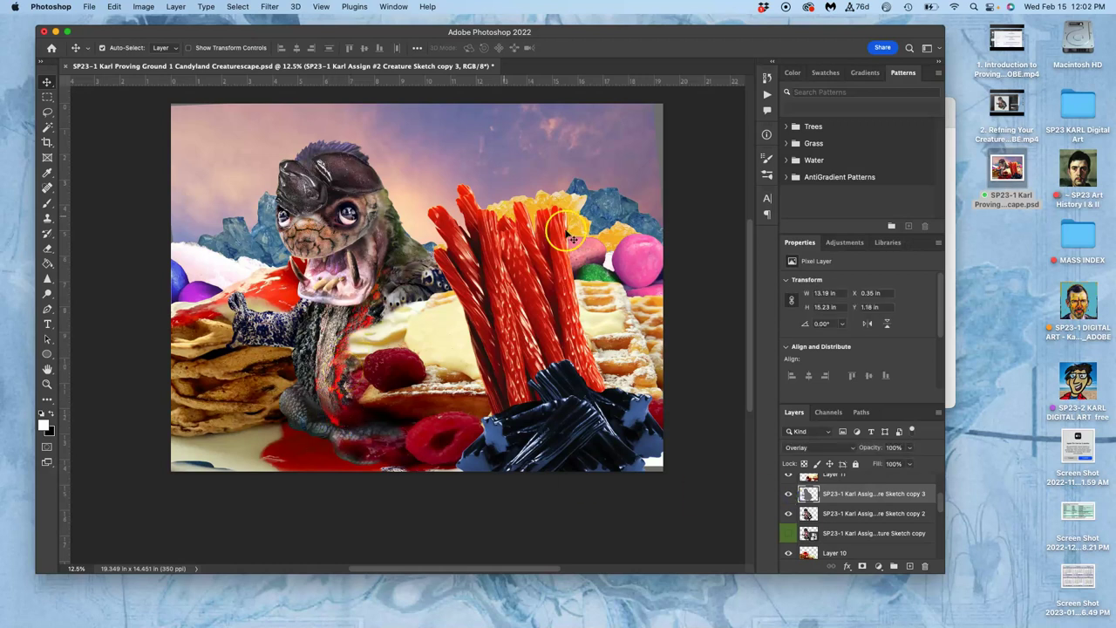
Start assigning a color label to the gray Overlay layer.
{"action": "right_click", "coordinate": [789, 492]}
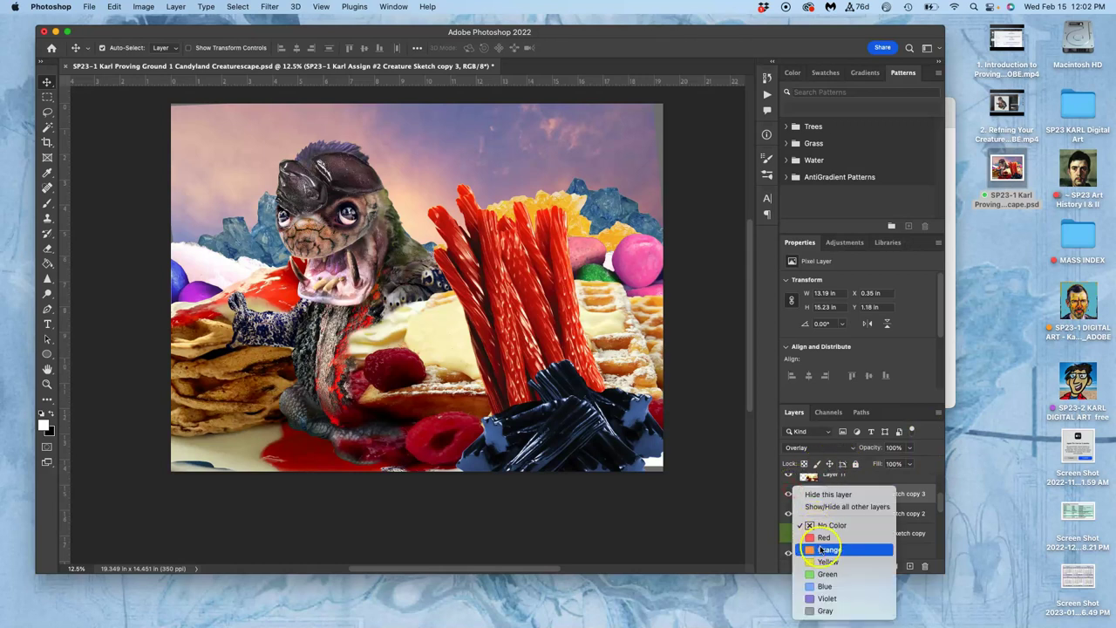